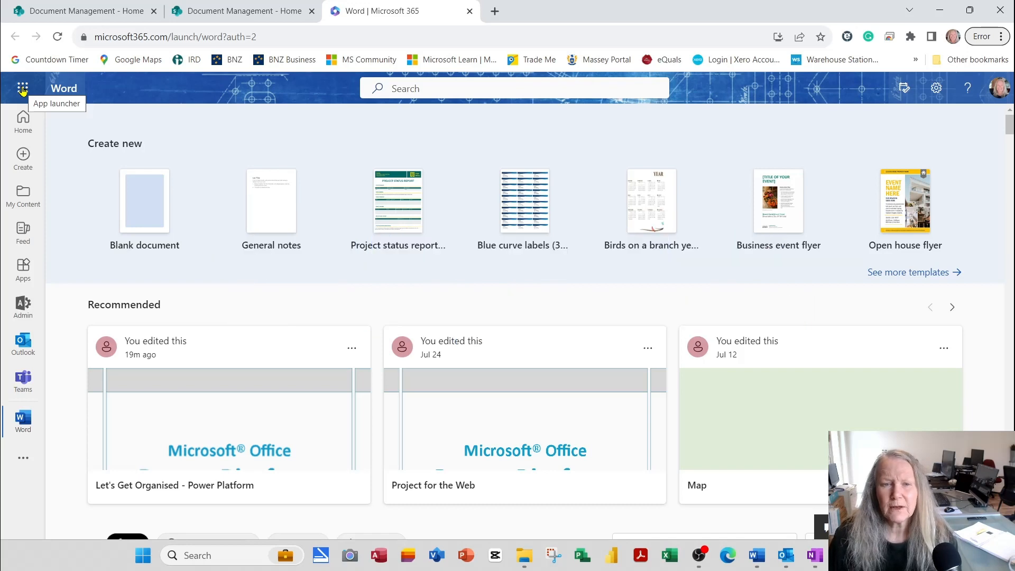
Step: Open Microsoft Lists and start a new list from the Issue tracker template
left_click(22, 89)
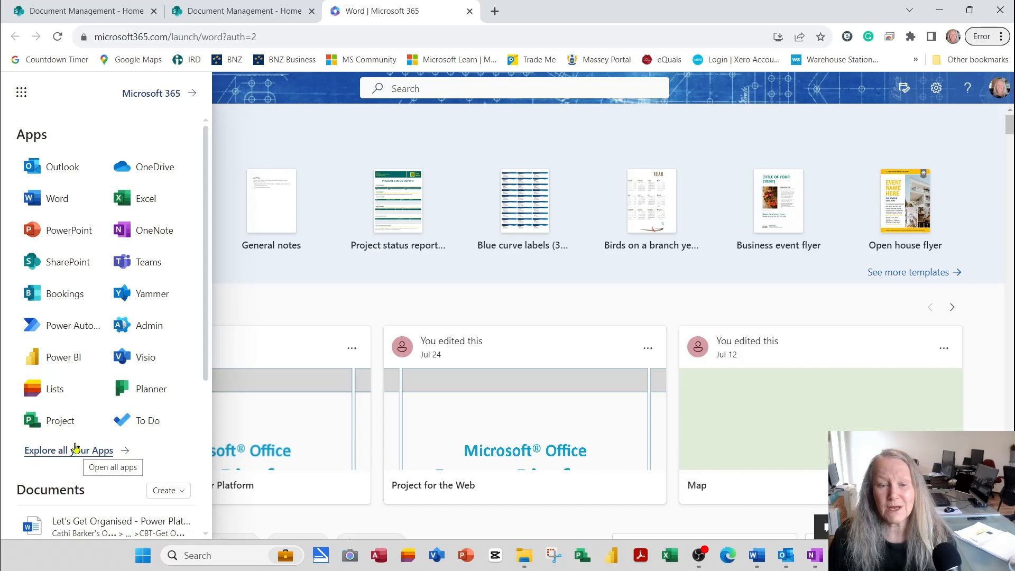
left_click(56, 396)
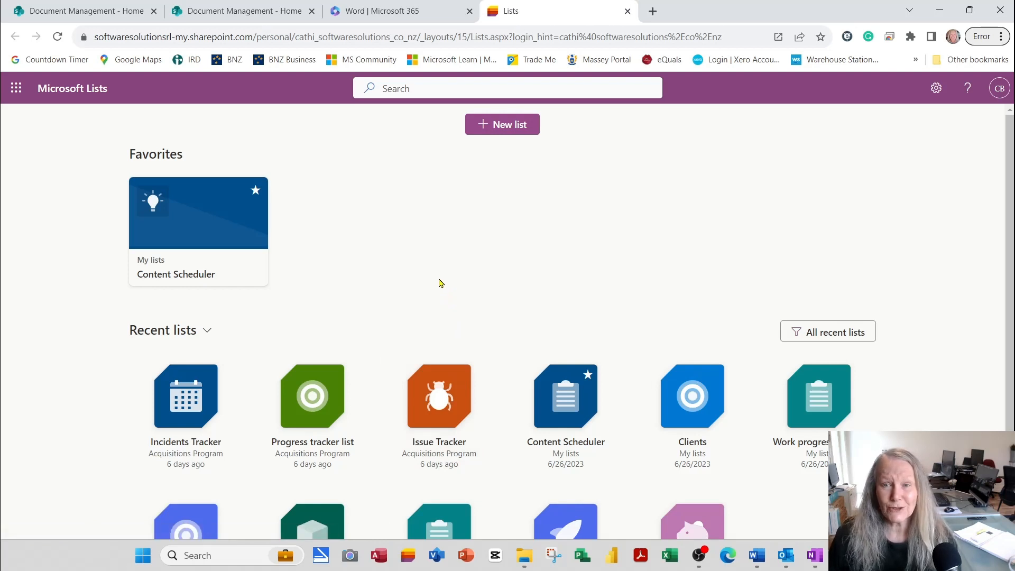
left_click(510, 130)
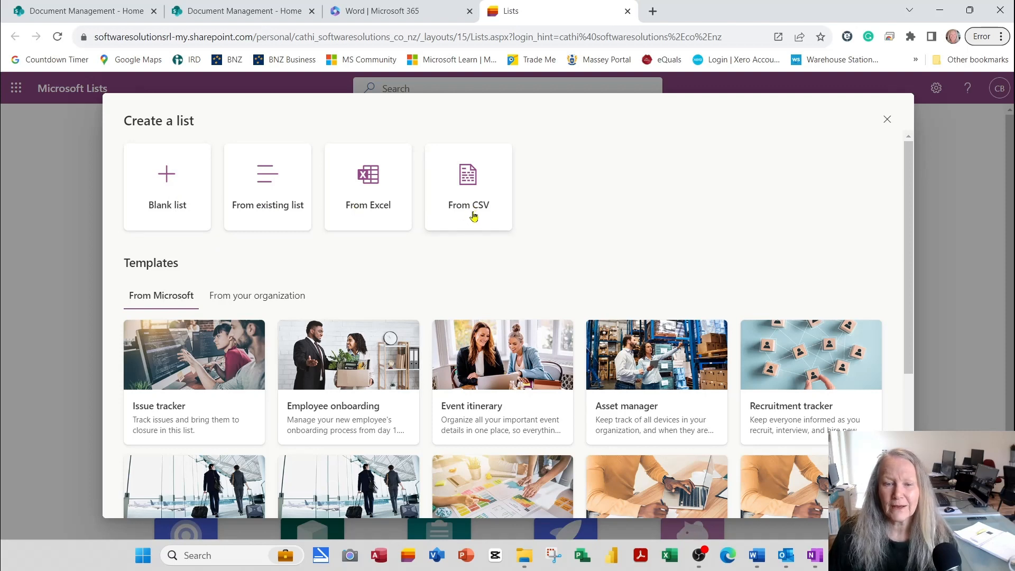
scroll(473, 215, "down", 4)
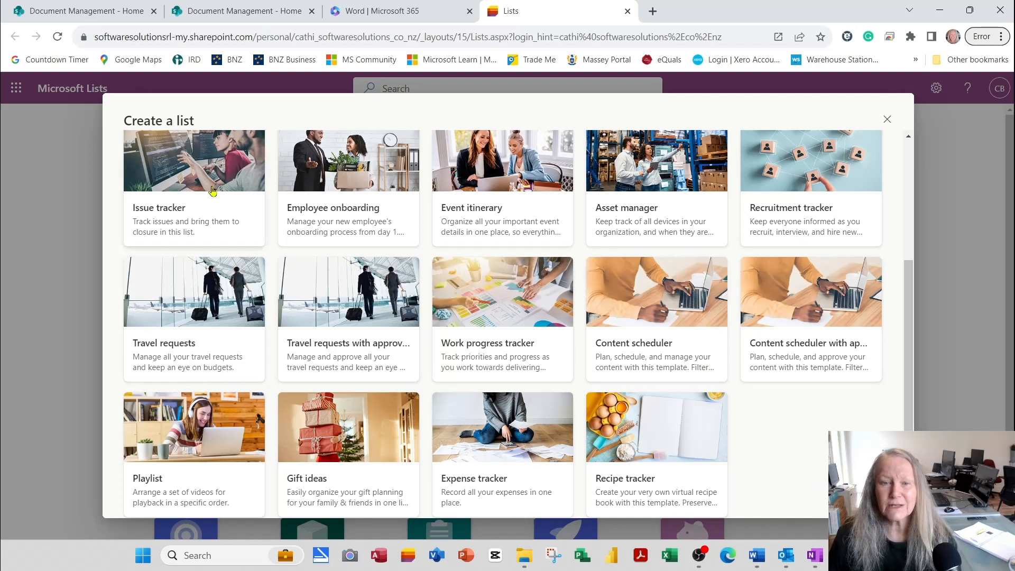
left_click(184, 170)
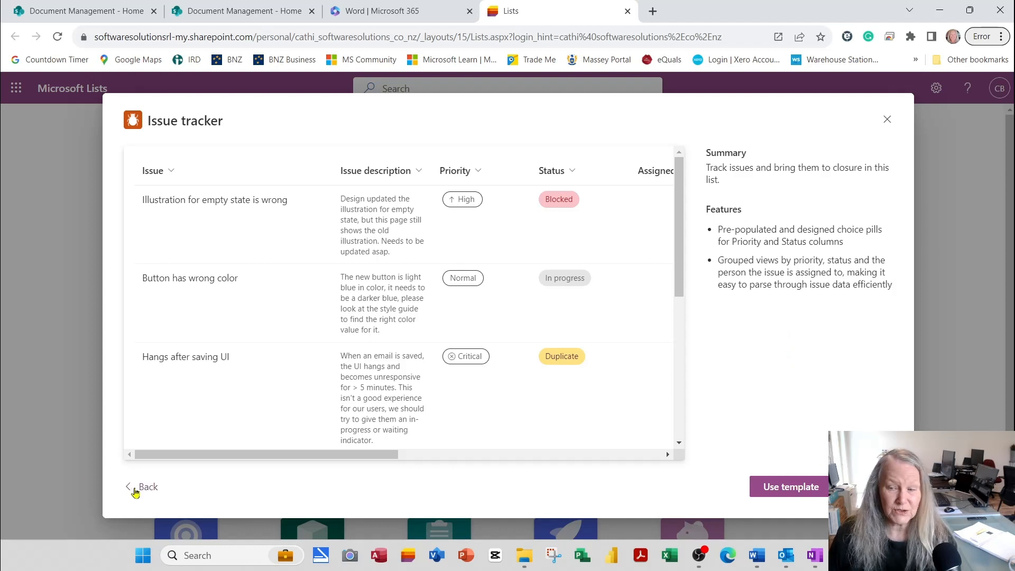
left_click(793, 487)
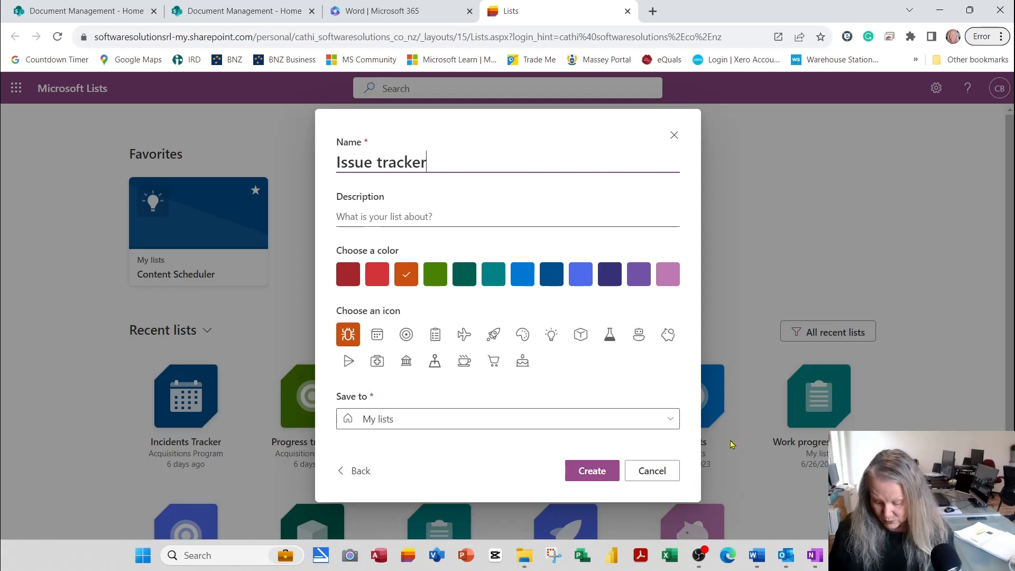
Step: Change the new list's name to "Site Issues Tracker"
key("Home")
type("S")
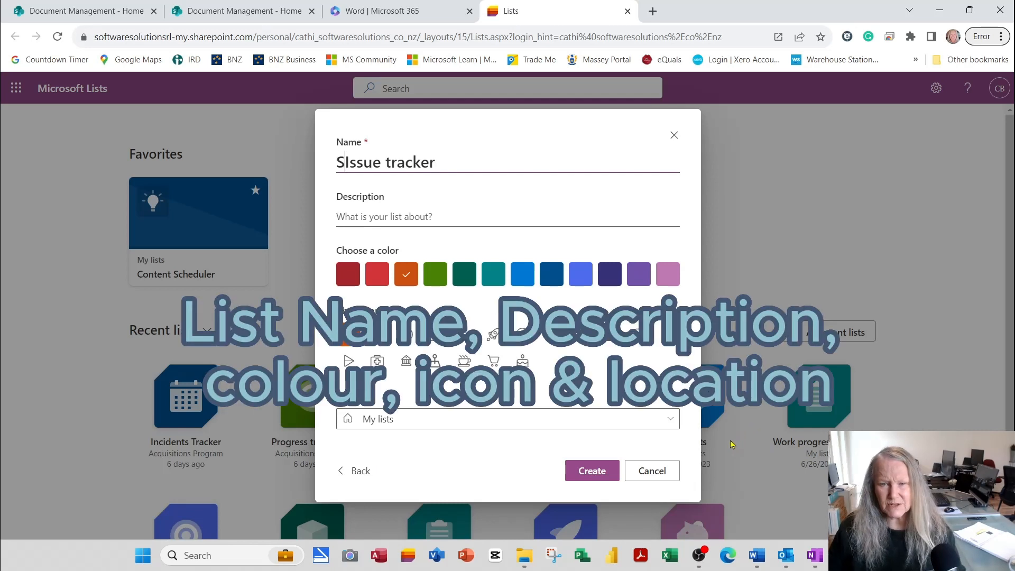
type("ite")
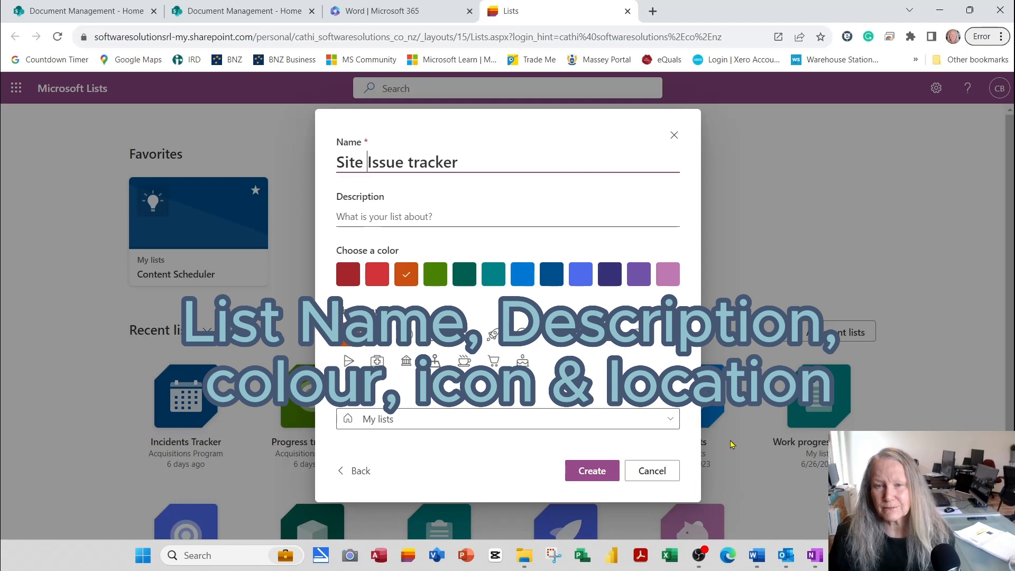
key("ctrl+Right")
key("Left")
type("s")
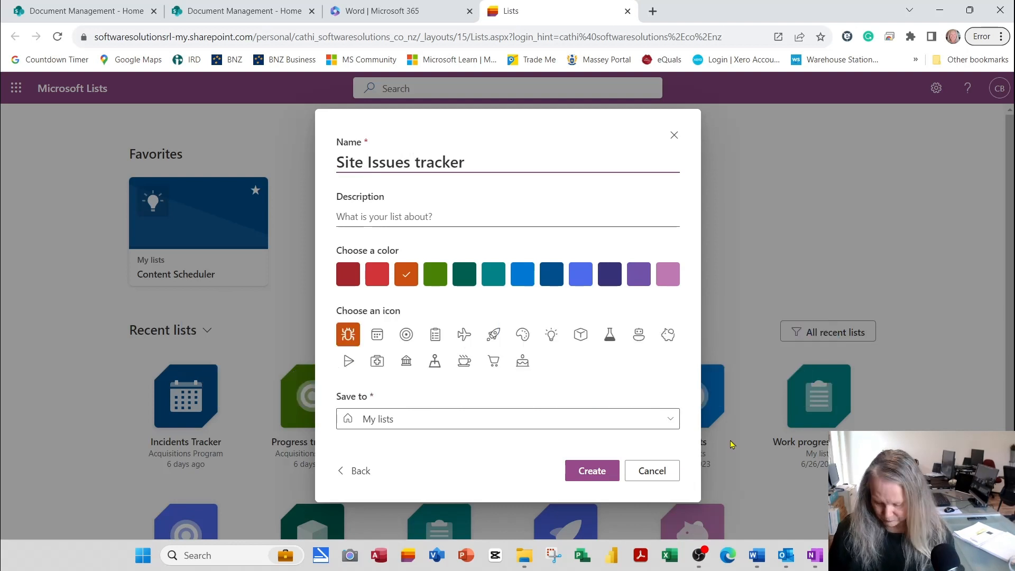
key("Right")
key("Delete")
type("T")
Step: Describe the list as "Any issues that arise on site during the progress of this project"
left_click(412, 216)
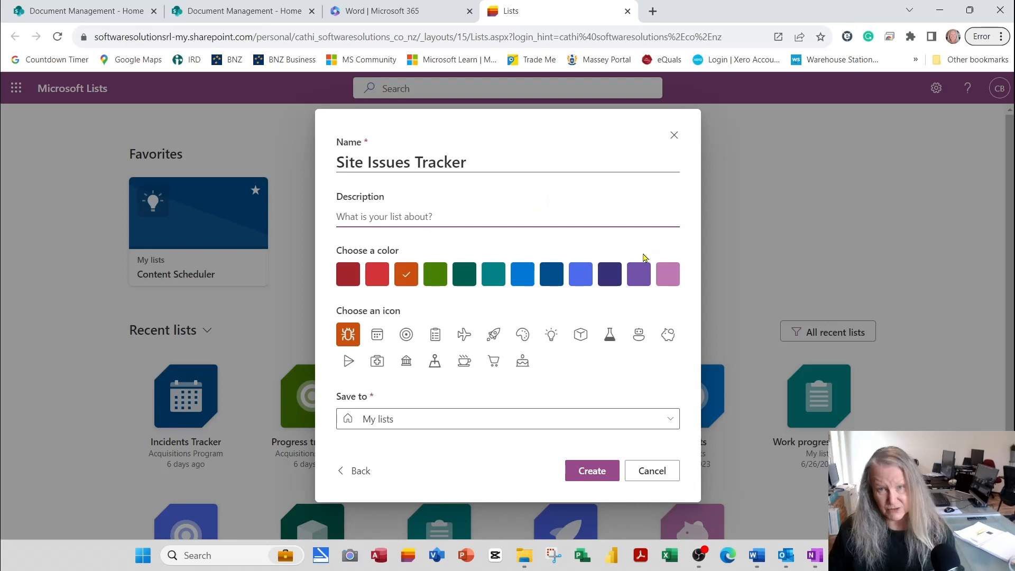
type("Any ")
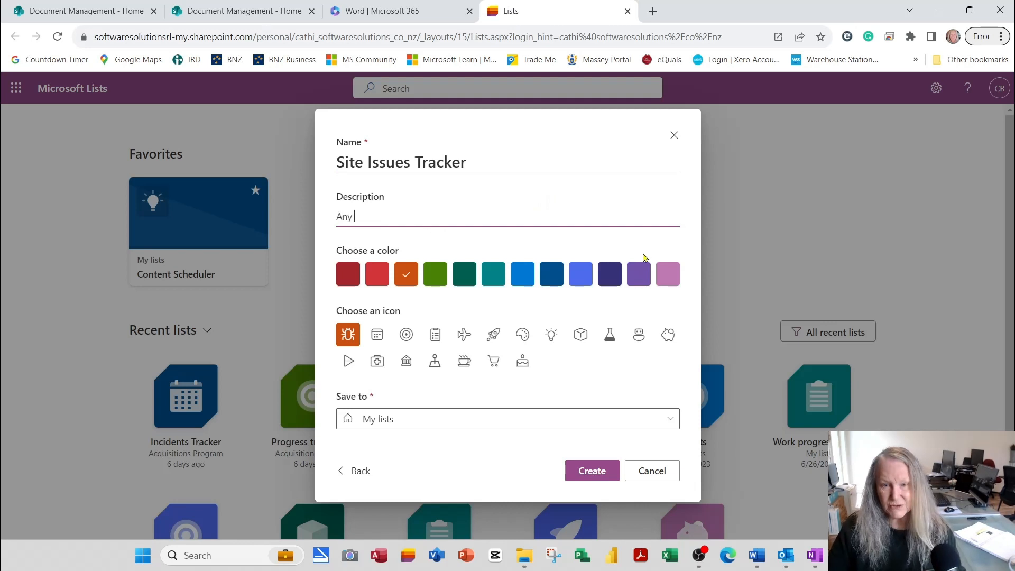
type("issues that aris")
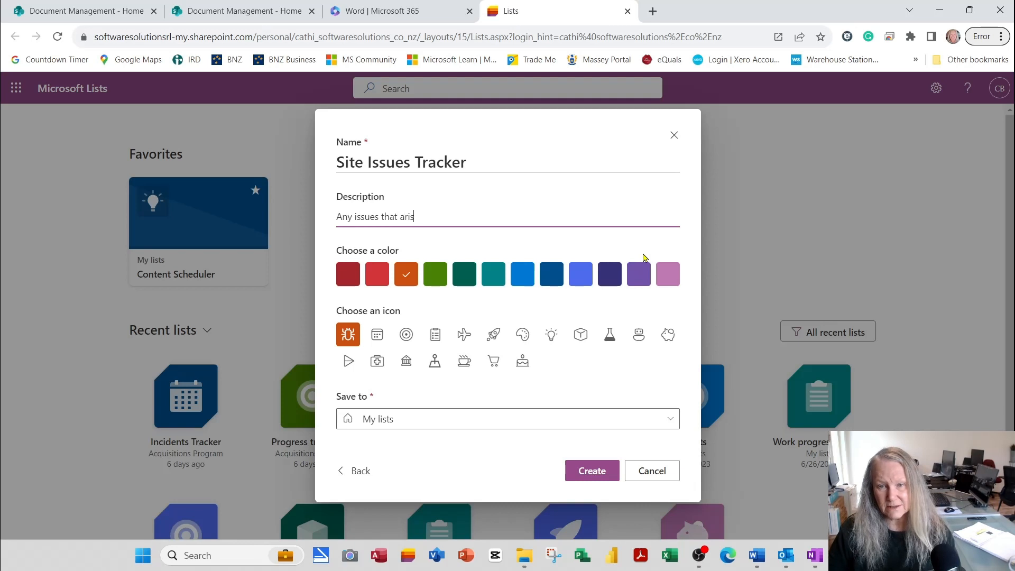
type("e on site durin")
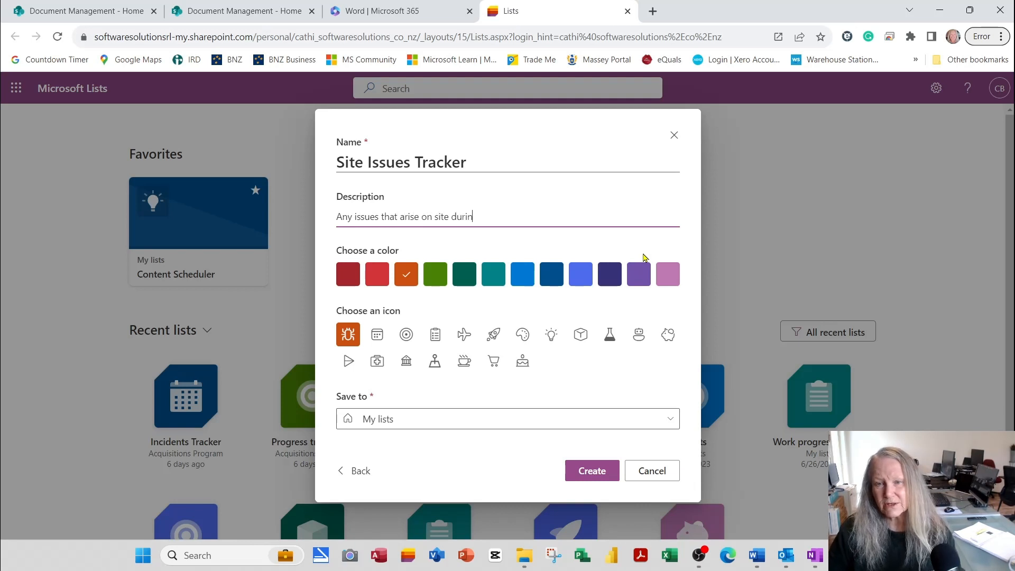
type("g the progr")
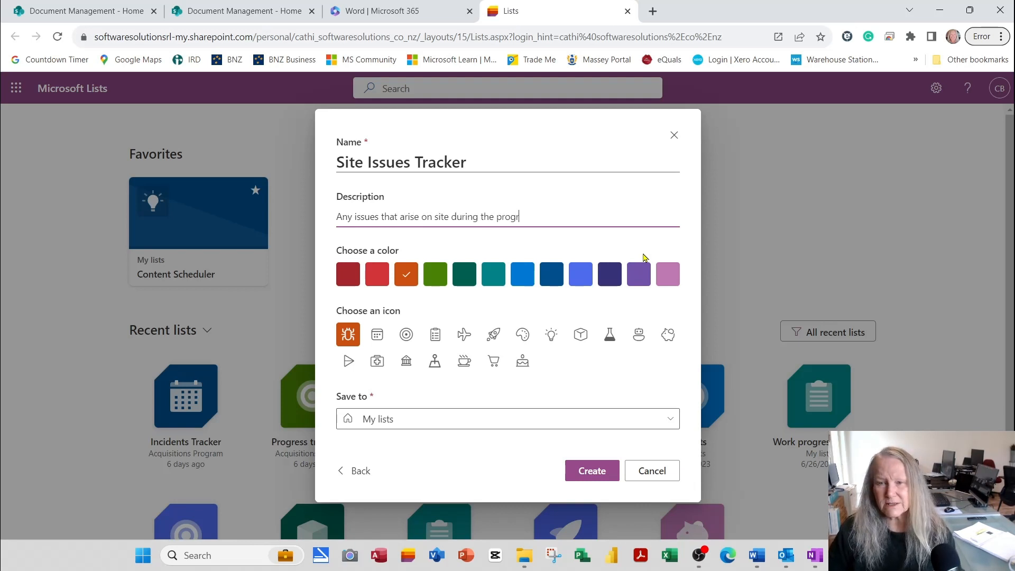
type("ess of this project")
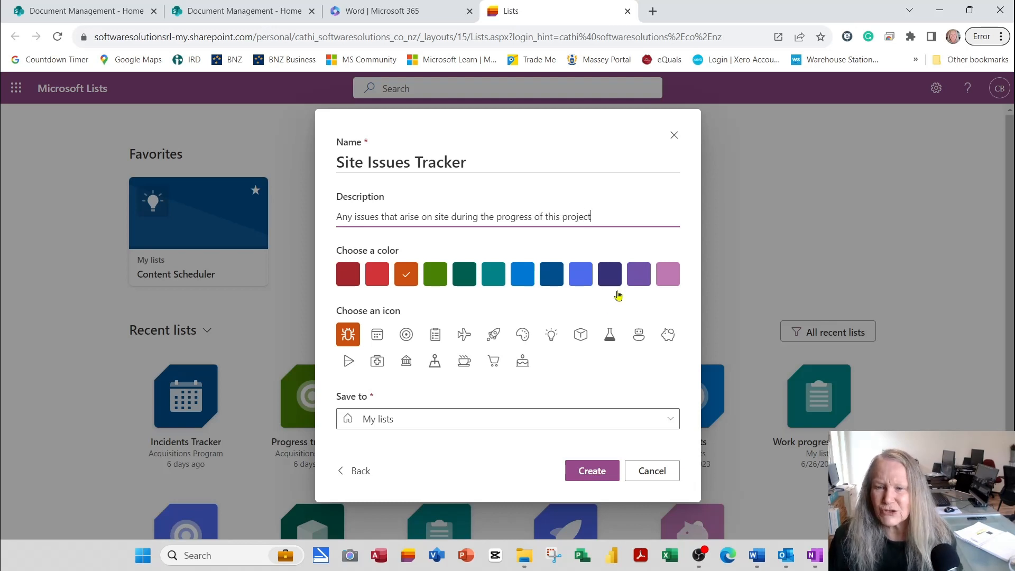
Step: Give the list a purple color and the lightbulb icon, and create it in the Acquisitions Program site
left_click(641, 277)
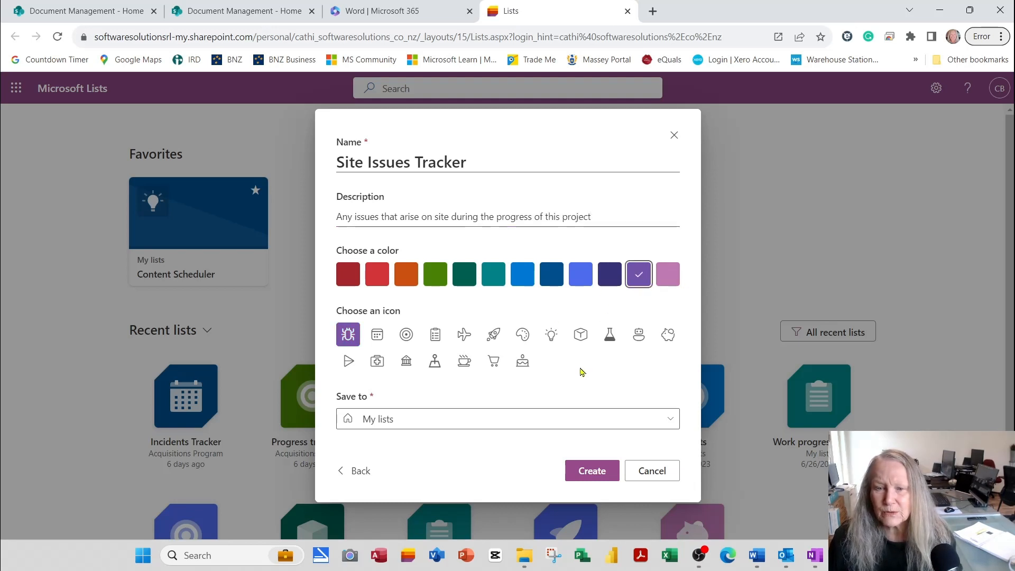
left_click(553, 335)
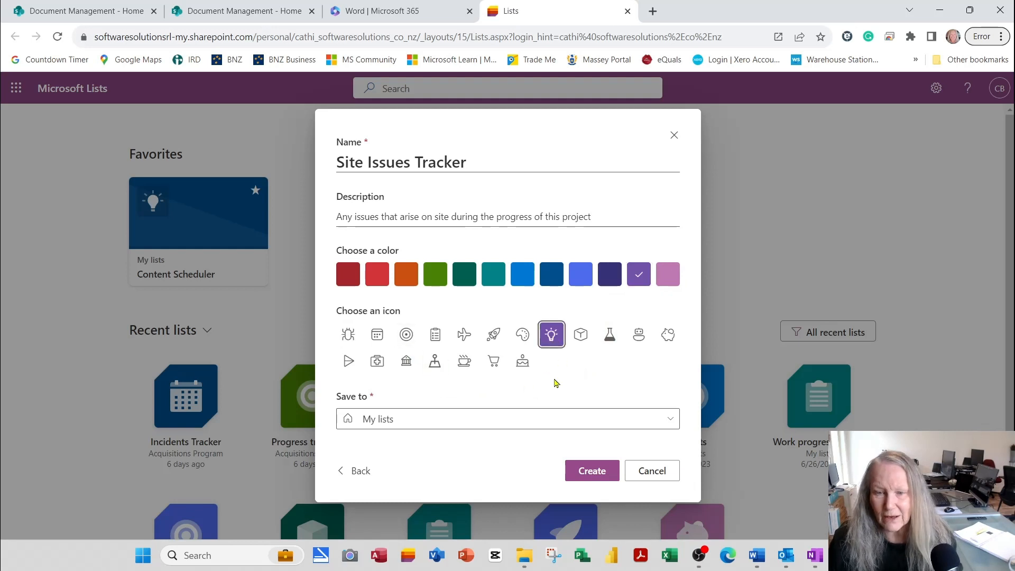
left_click(392, 420)
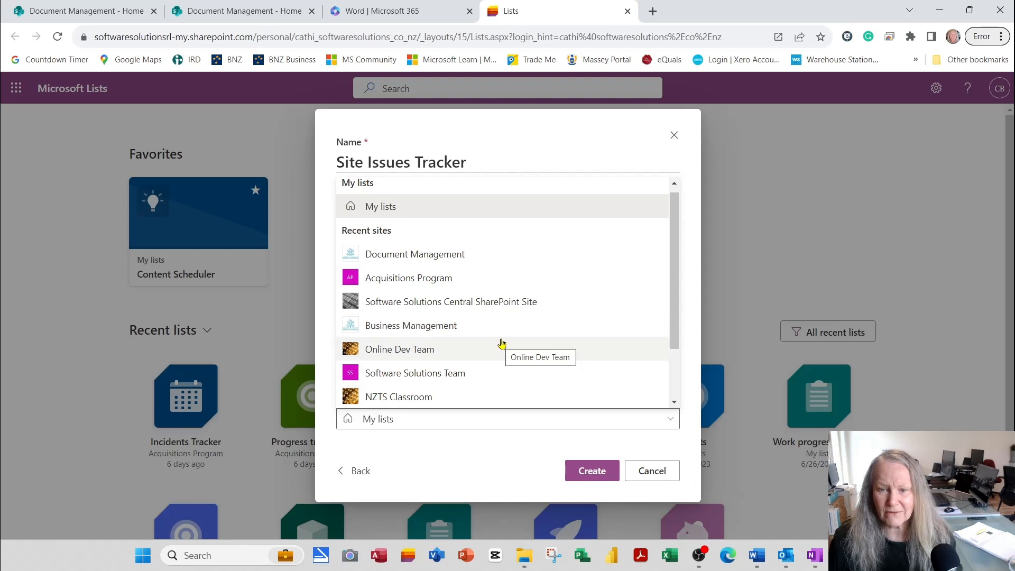
left_click(442, 279)
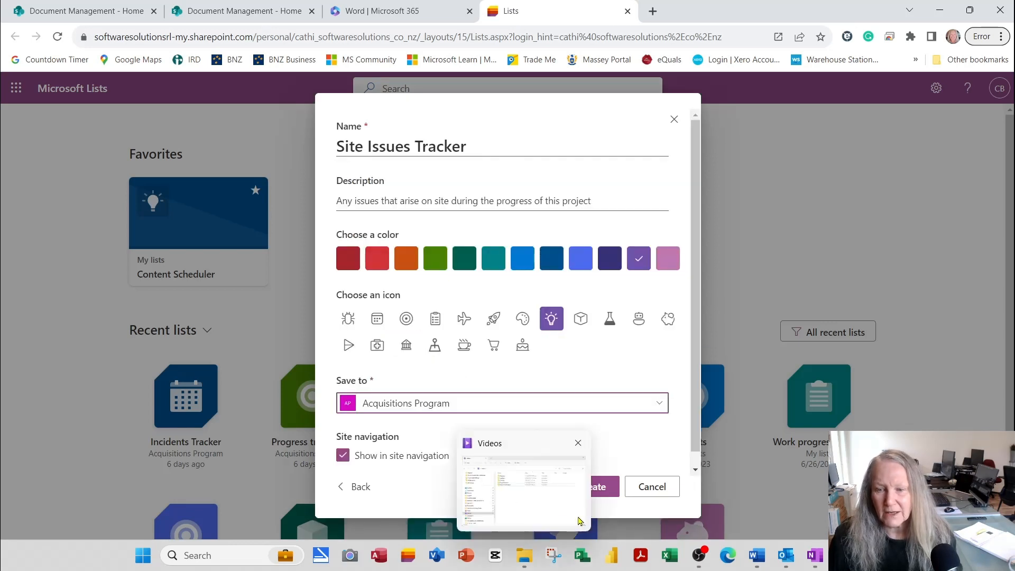
left_click(596, 492)
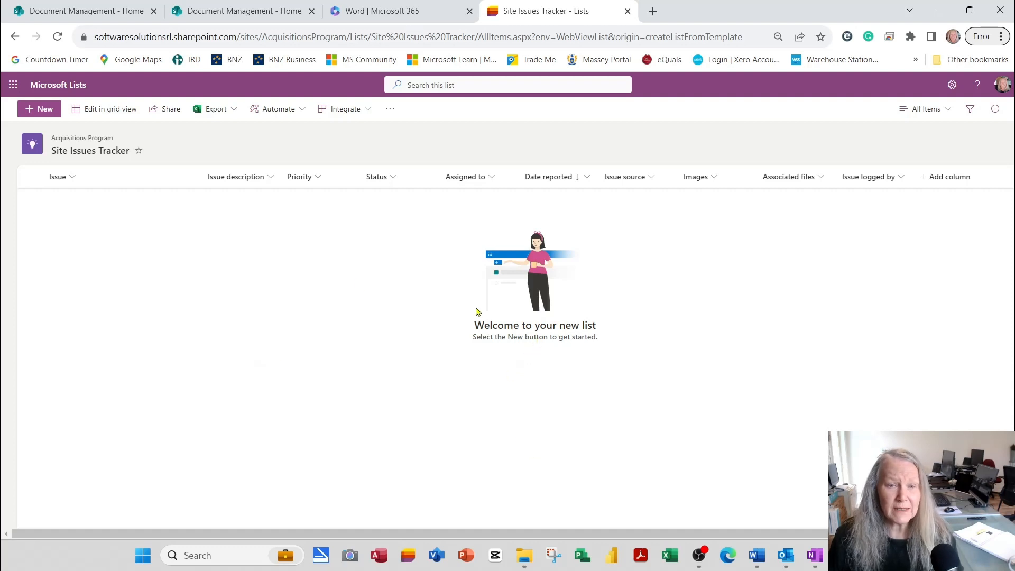
Step: Start a new list item and name the issue "Broken Step"
left_click(48, 113)
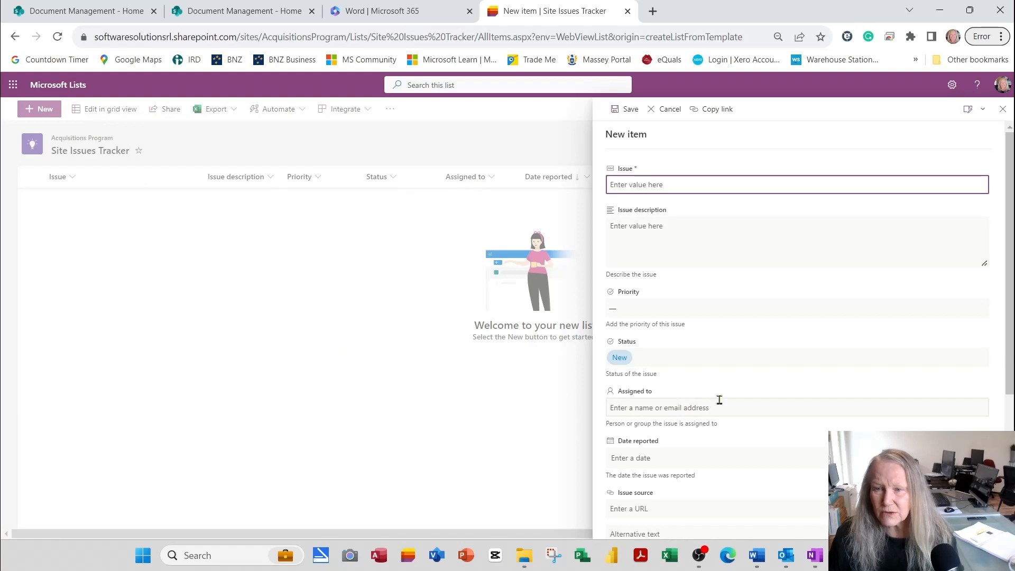
type("Br")
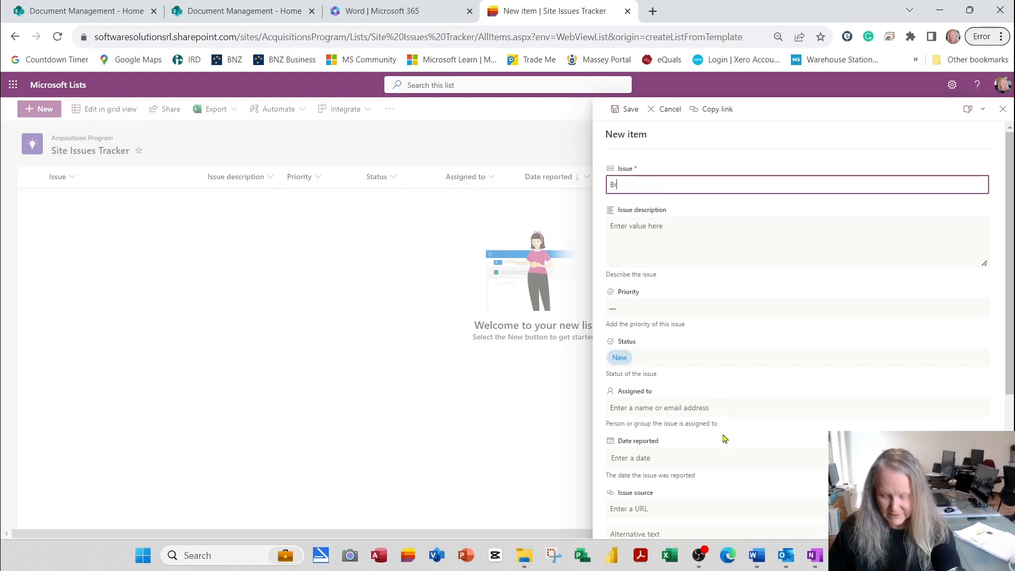
type("oken Step")
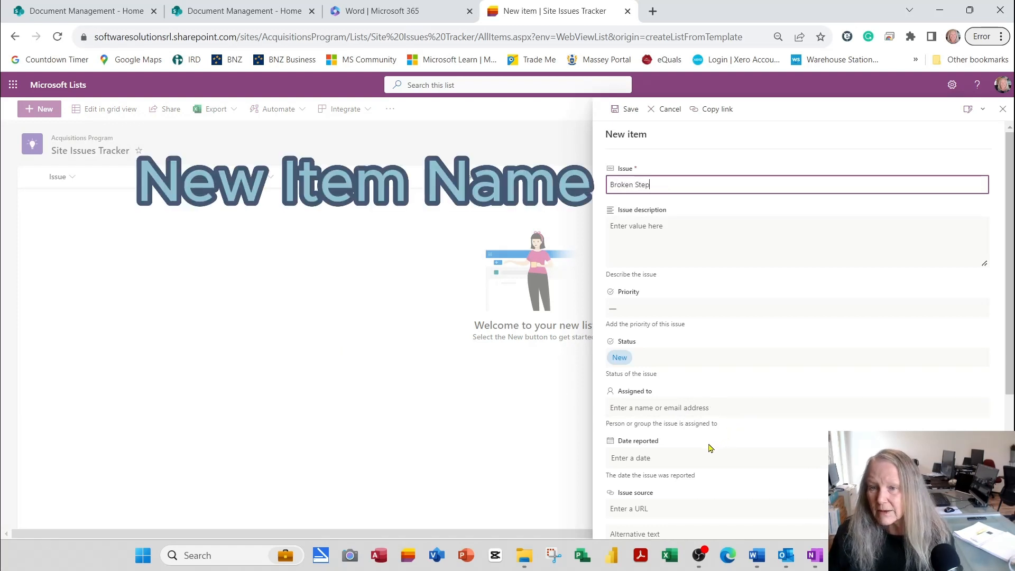
Step: Enter the issue description "The lower step has broken in the main building entrance"
left_click(656, 236)
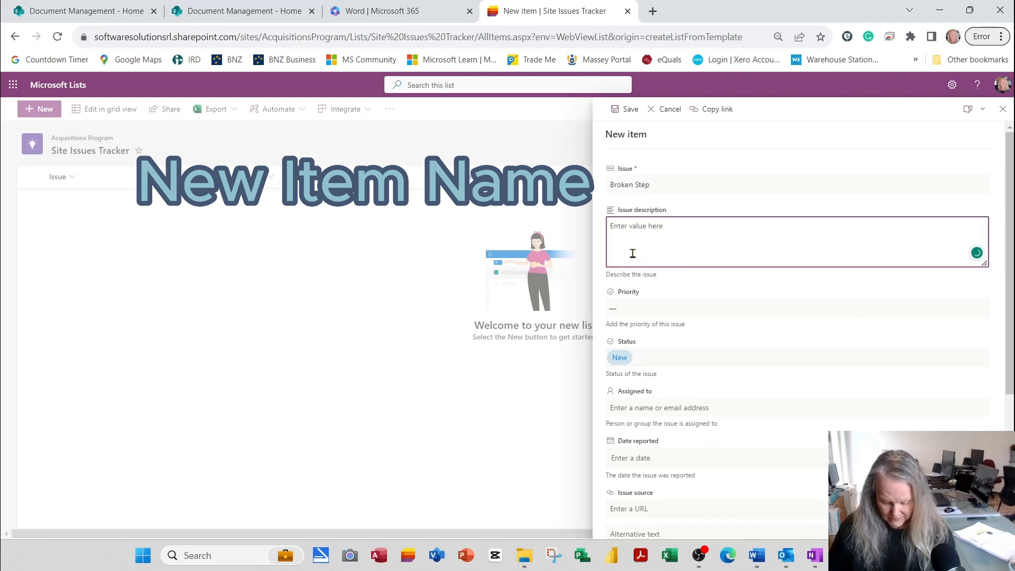
type("The lows")
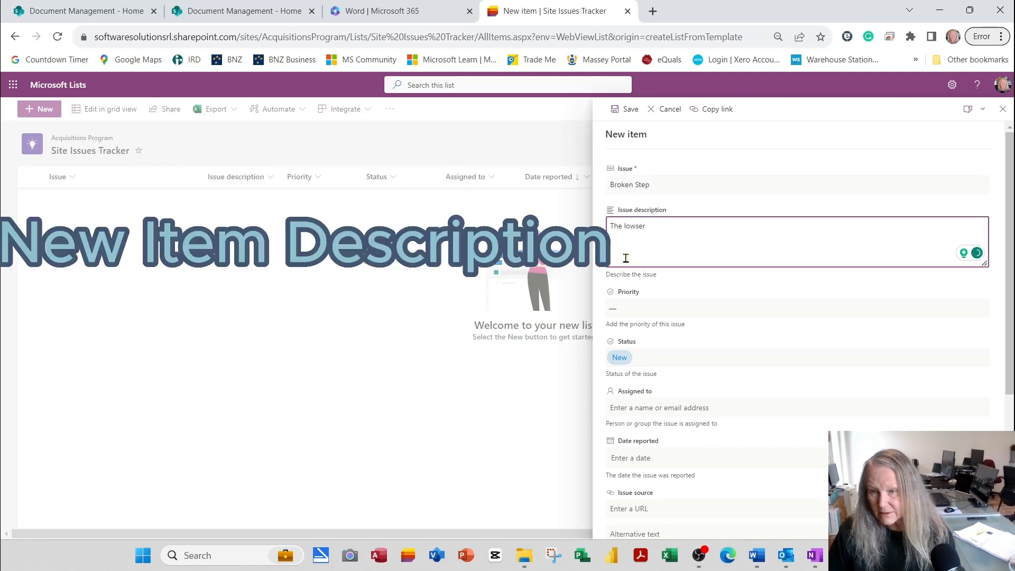
key("BackSpace")
type("er st")
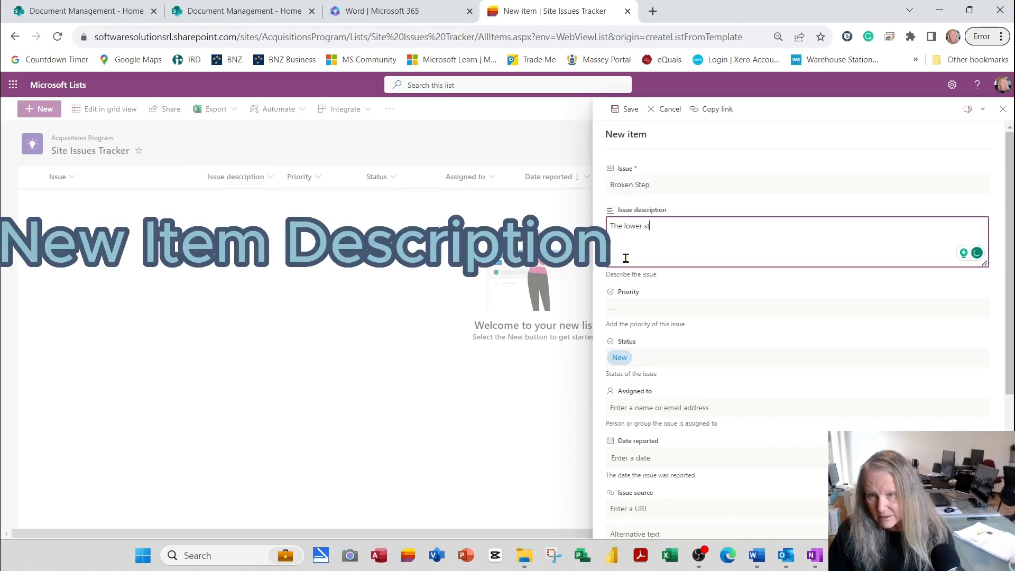
type("ep has bro")
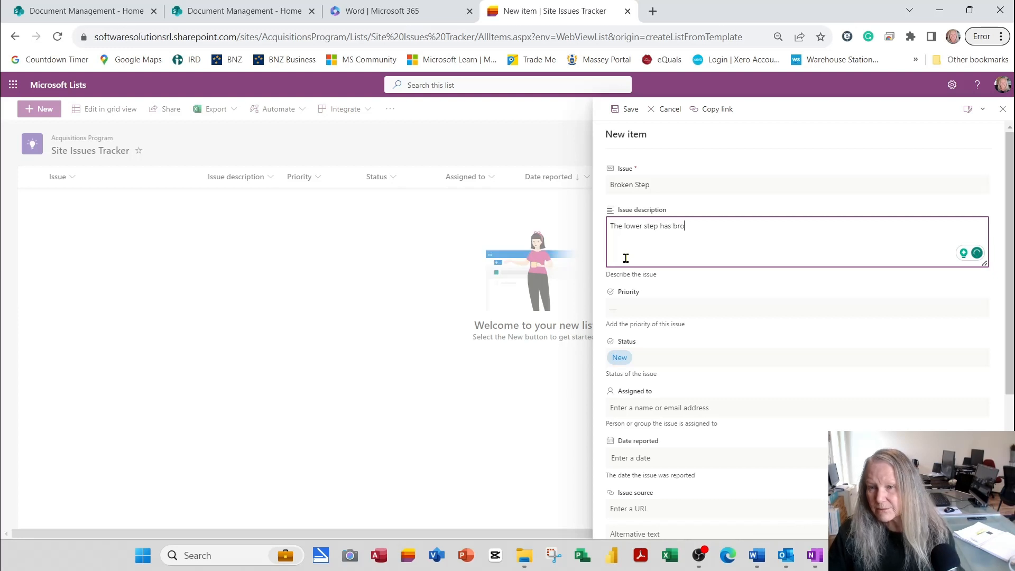
type("ken in the")
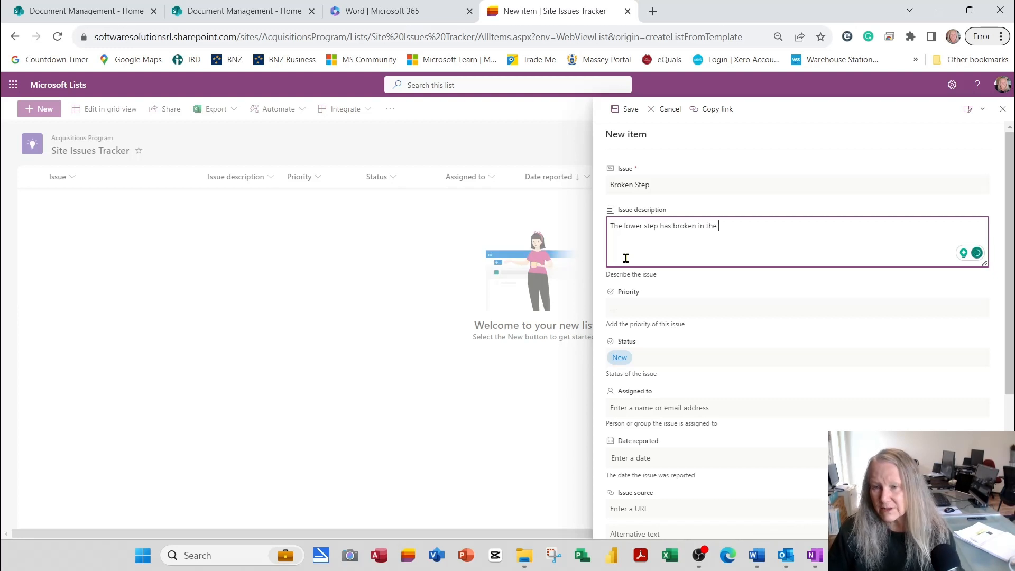
type(" main buildi")
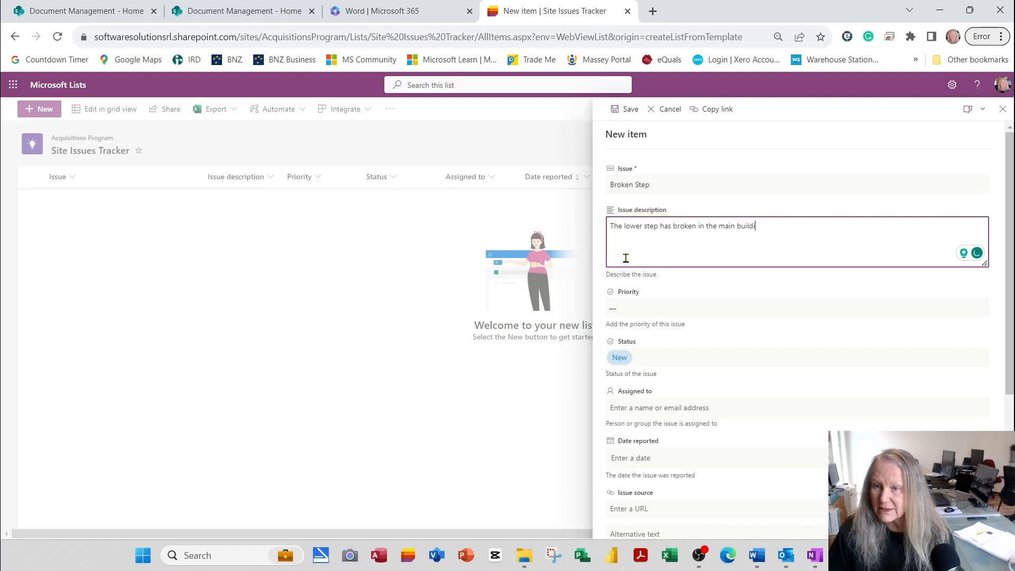
type("ng entrance")
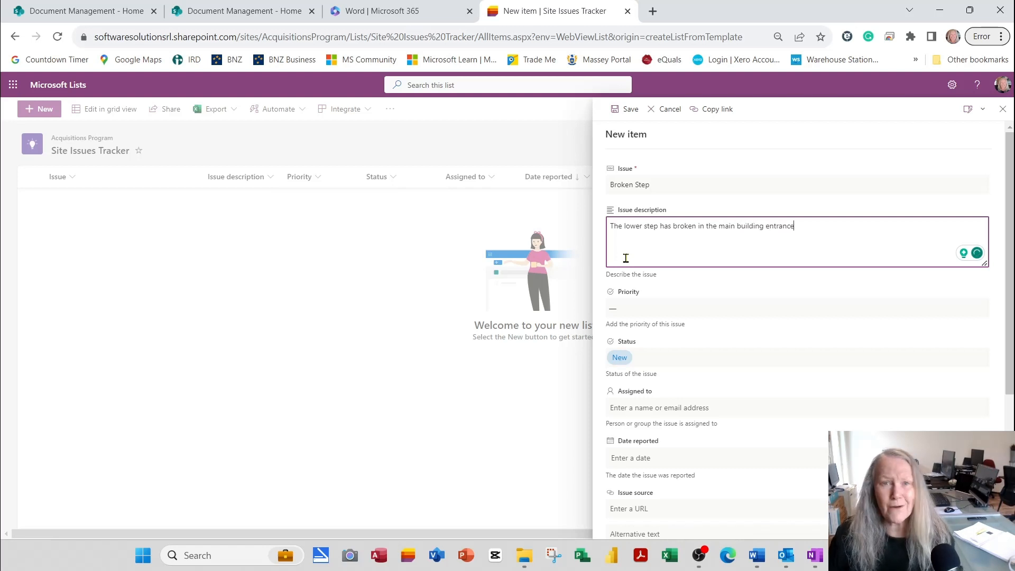
Step: Set the issue's priority to Critical and assign it to the list owner by name
left_click(665, 312)
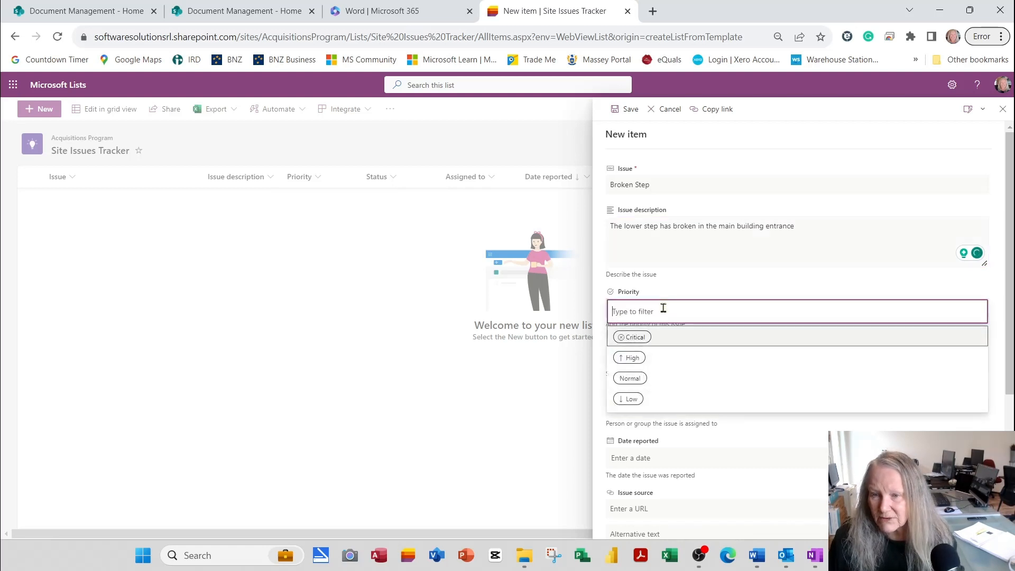
left_click(646, 343)
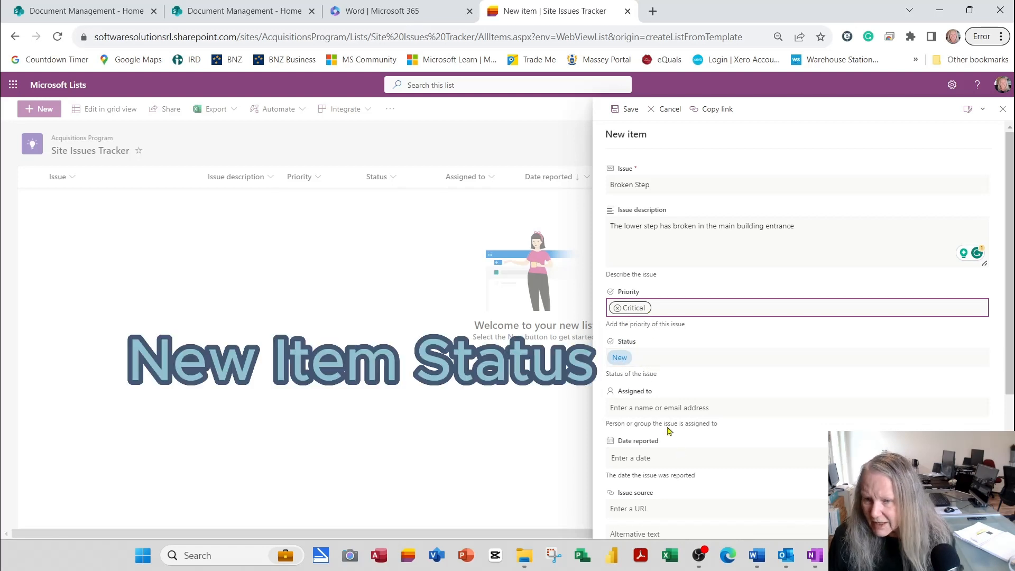
left_click(736, 407)
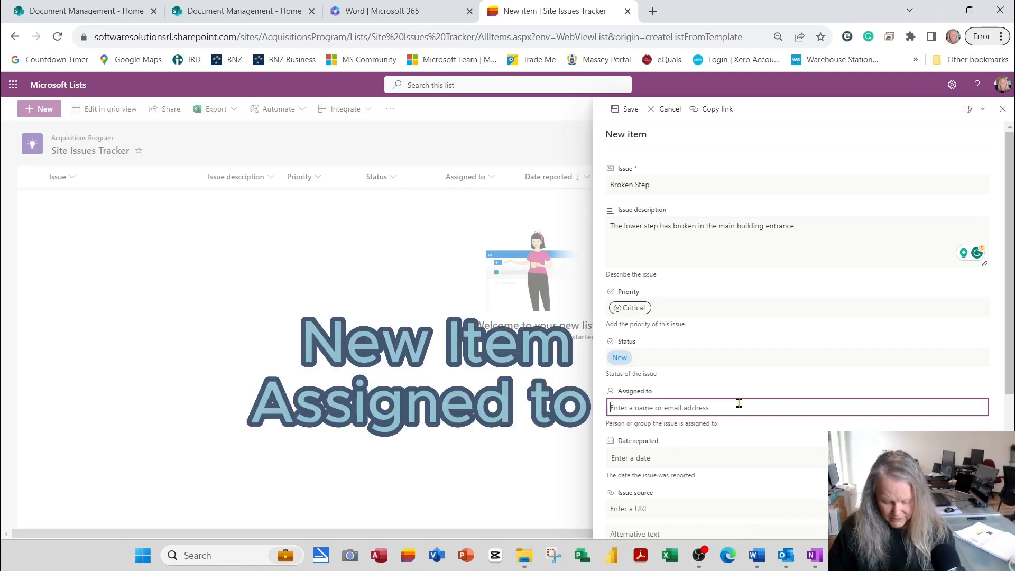
type("cathi")
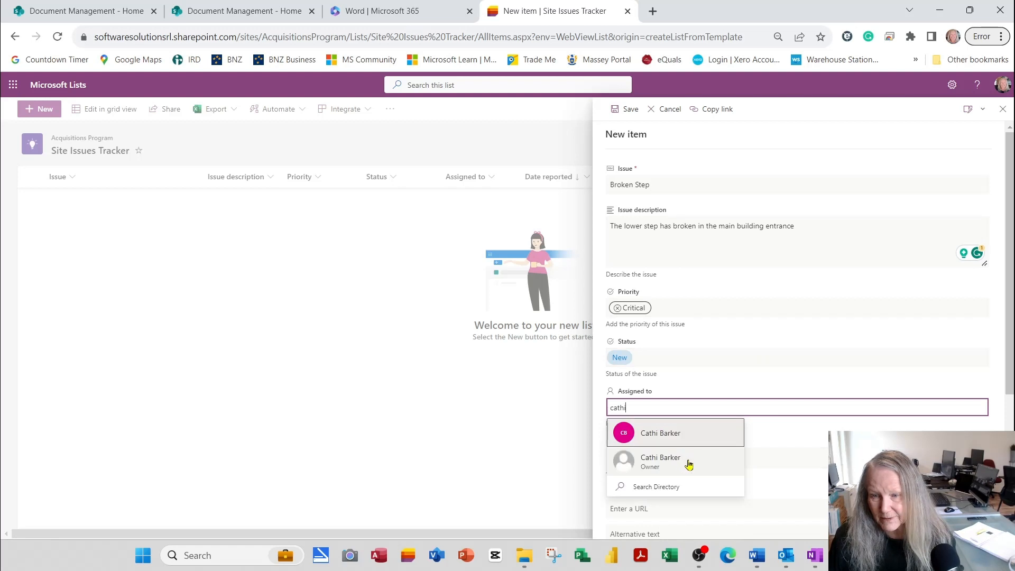
left_click(689, 442)
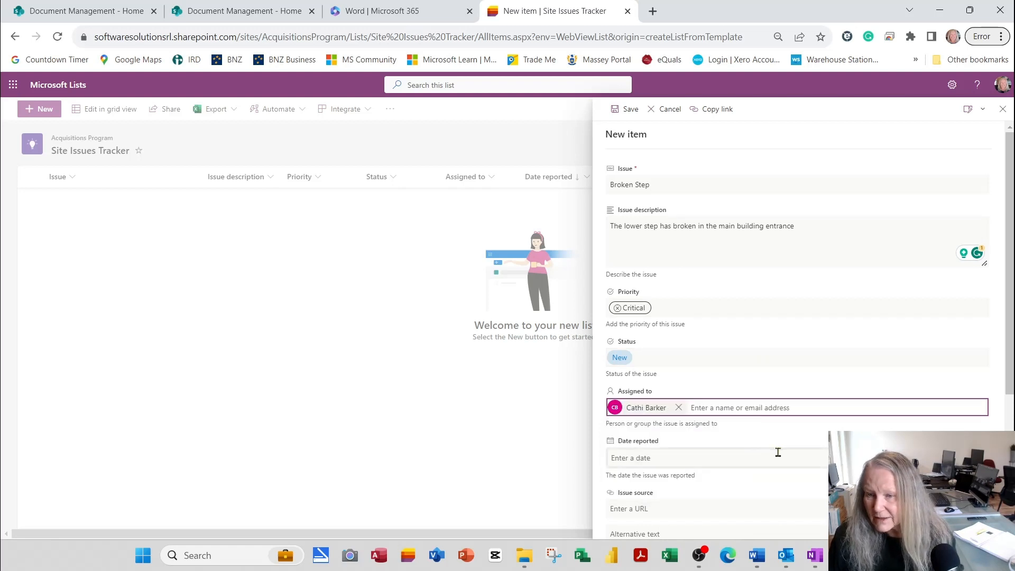
Step: Set the new issue's date reported to 31/07/2023
scroll(777, 452, "down", 1)
left_click(647, 392)
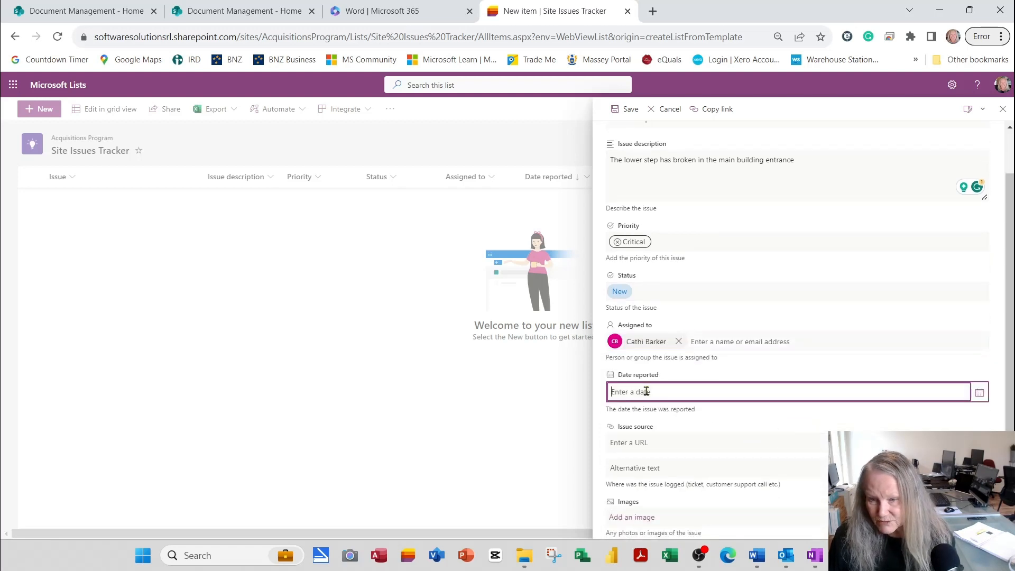
left_click(979, 392)
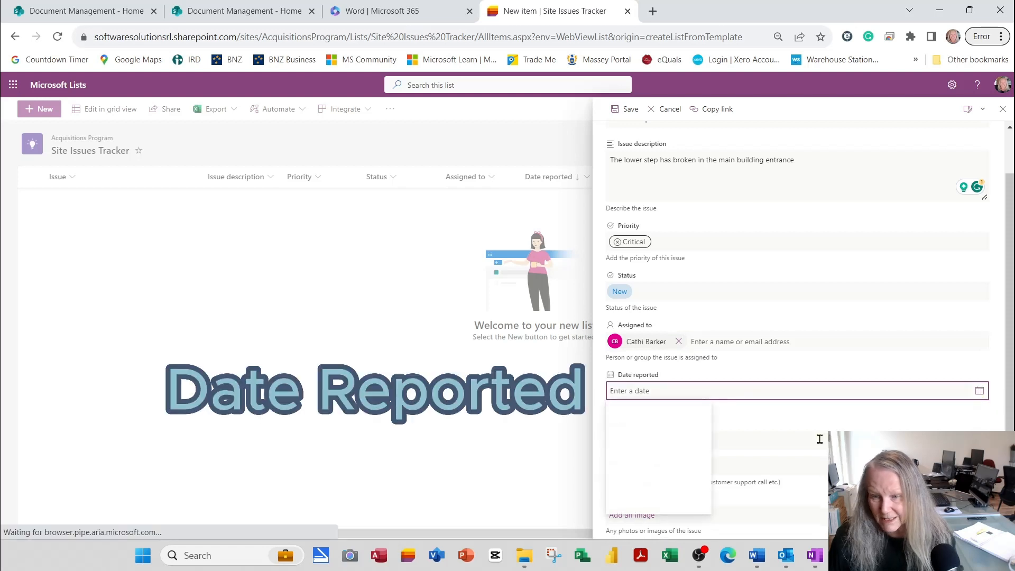
left_click(614, 497)
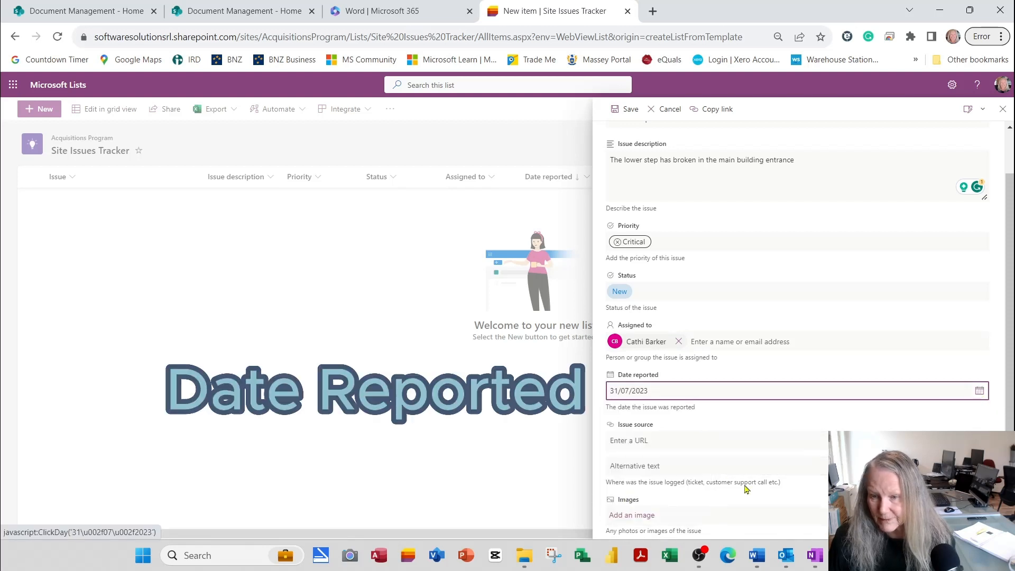
Step: Attach Broken step.png from the Desktop to the issue's associated files and save the item
left_click(684, 443)
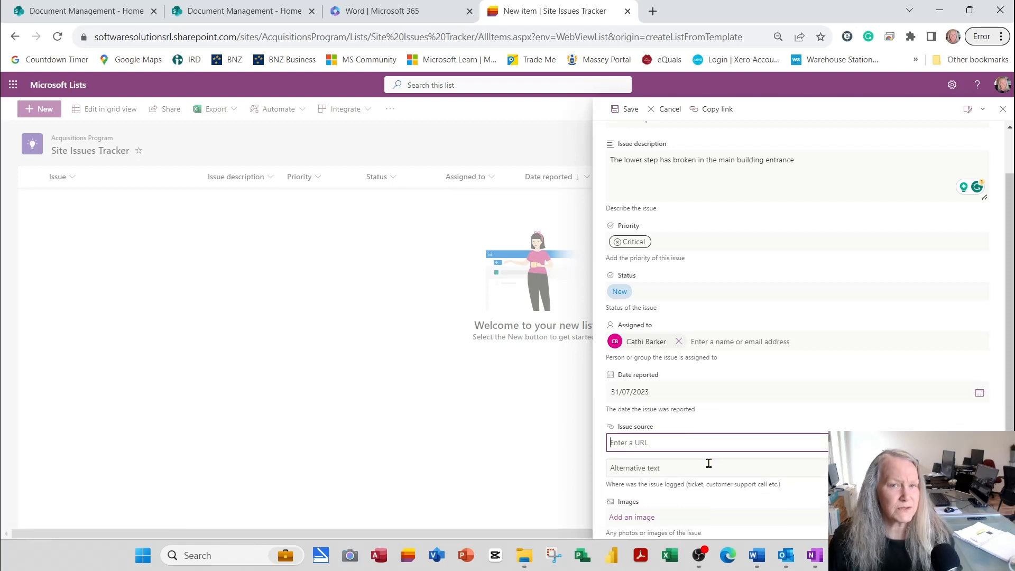
scroll(710, 464, "down", 3)
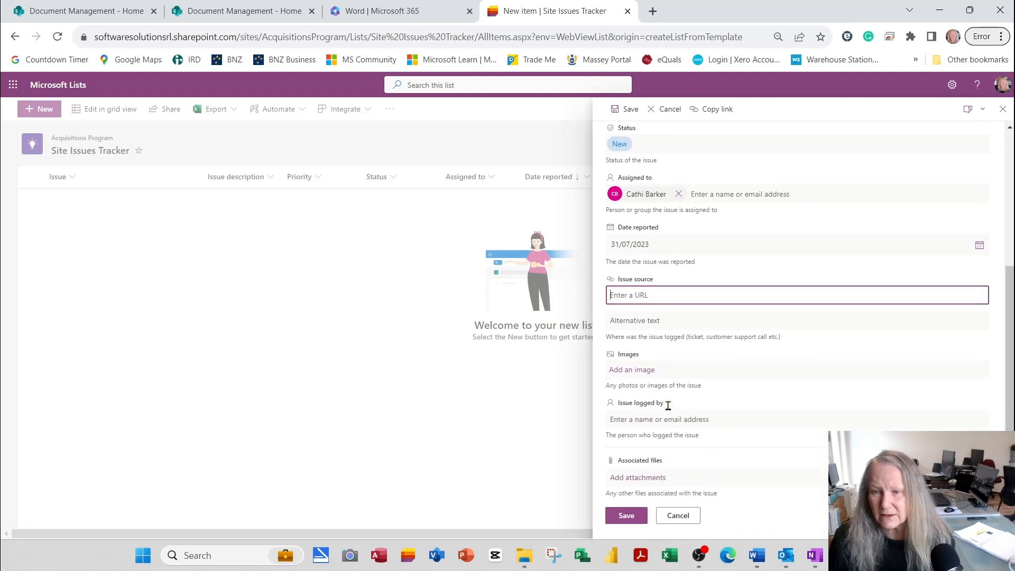
left_click(671, 322)
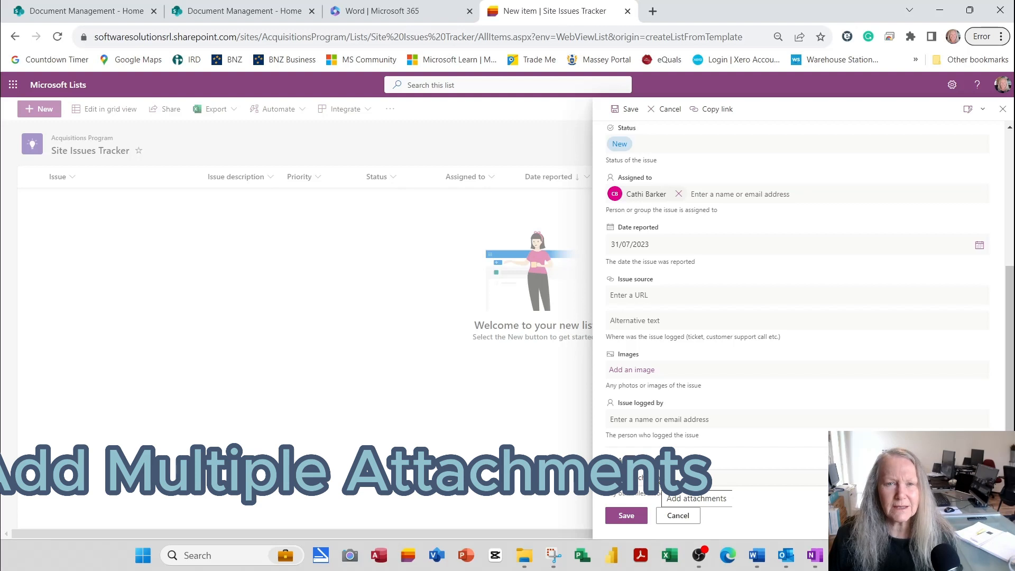
left_click(661, 478)
left_click(255, 135)
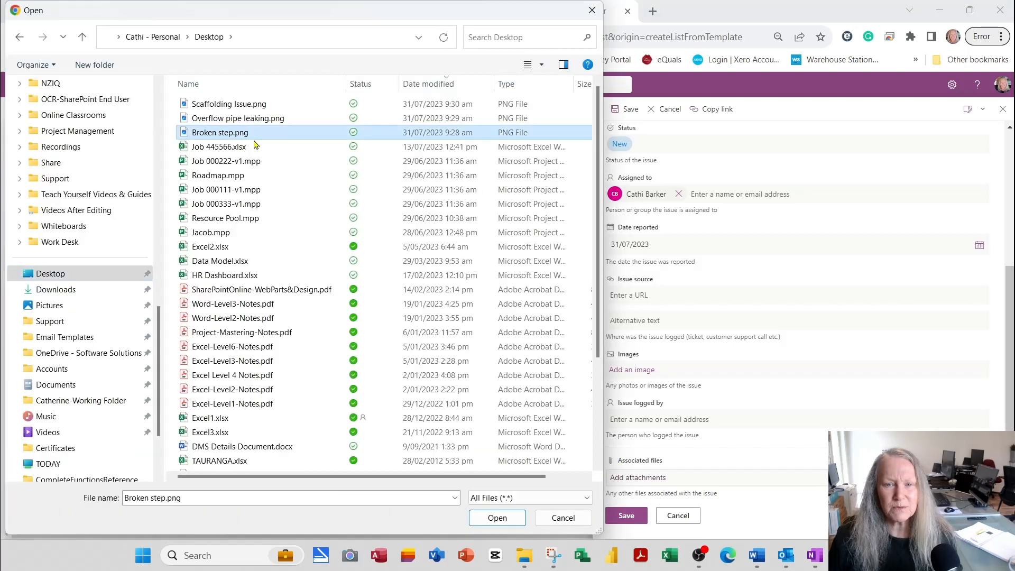
left_click(496, 517)
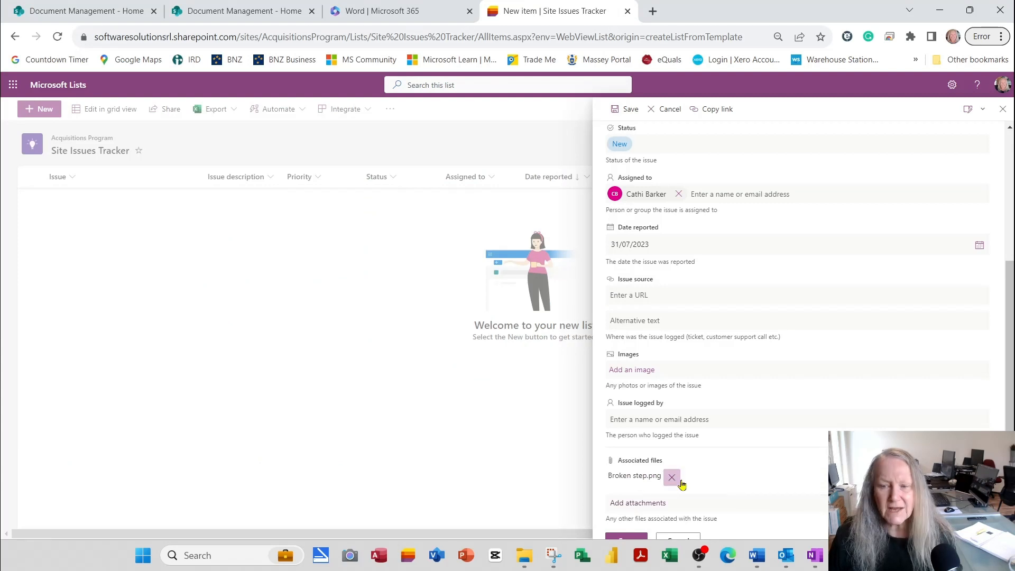
scroll(723, 484, "down", 1)
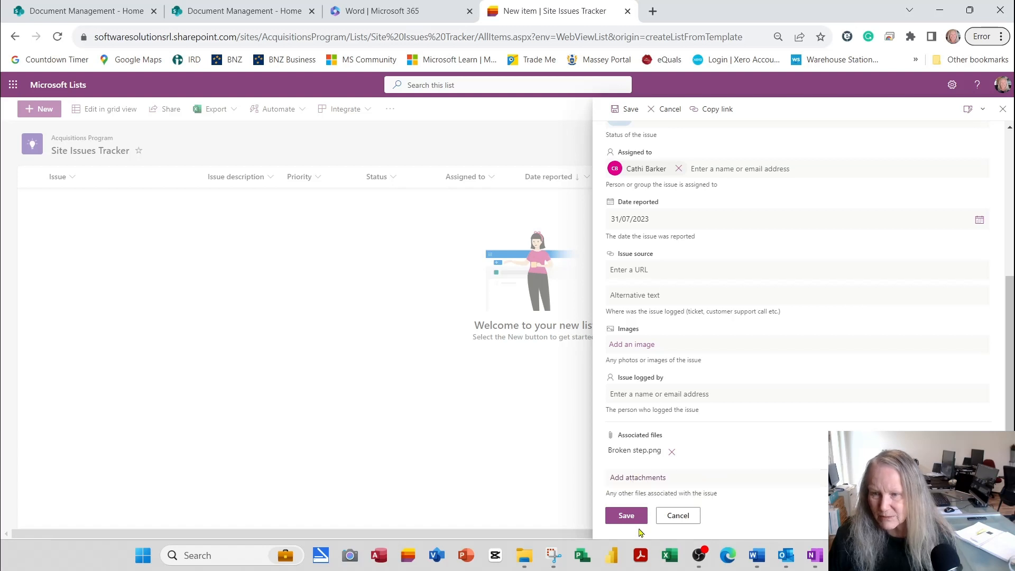
left_click(627, 516)
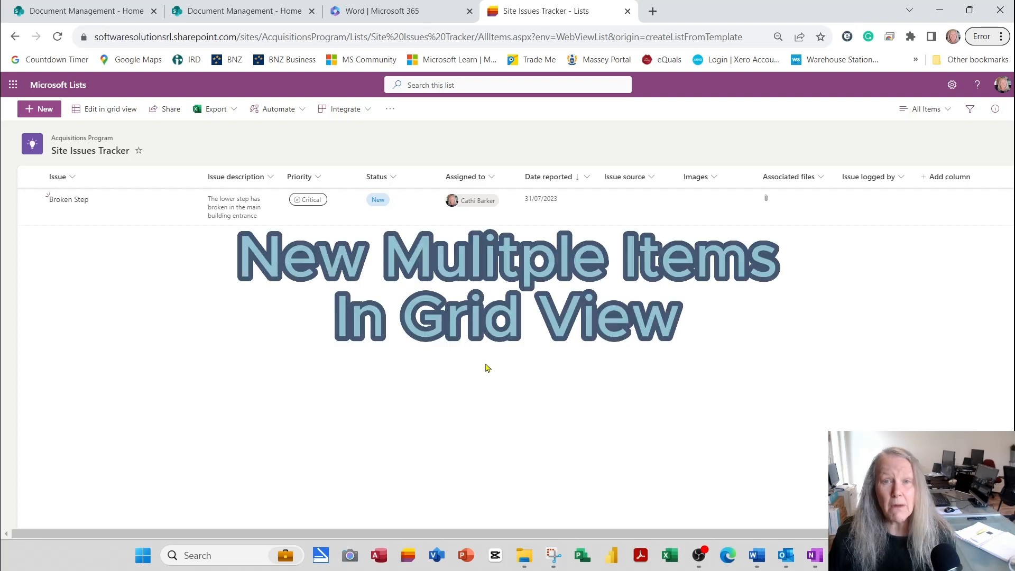
Step: Switch the list to grid view editing and add two items named "Overflow Pipe Leaking" and "Scaffolding Issue"
left_click(116, 117)
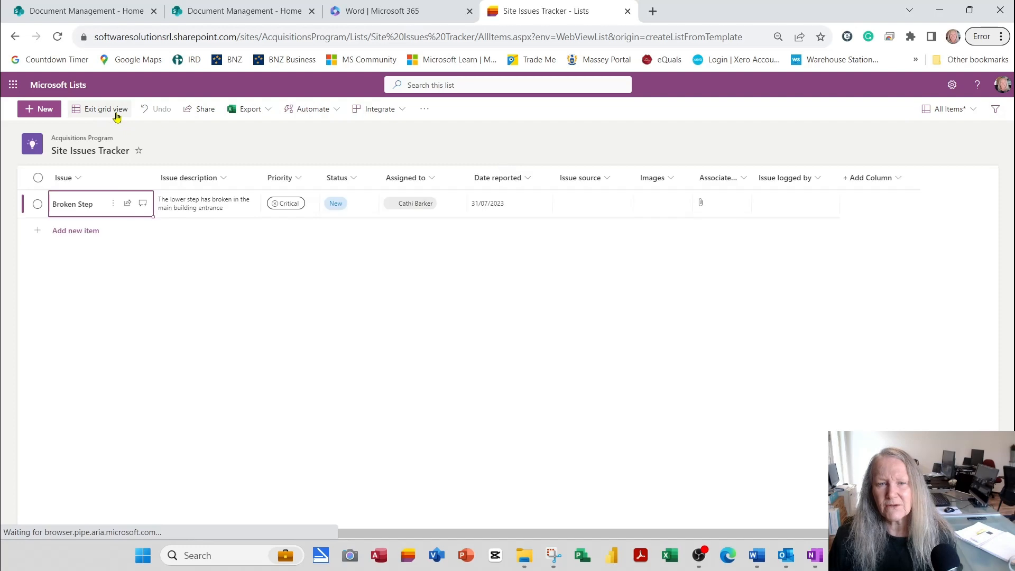
left_click(76, 231)
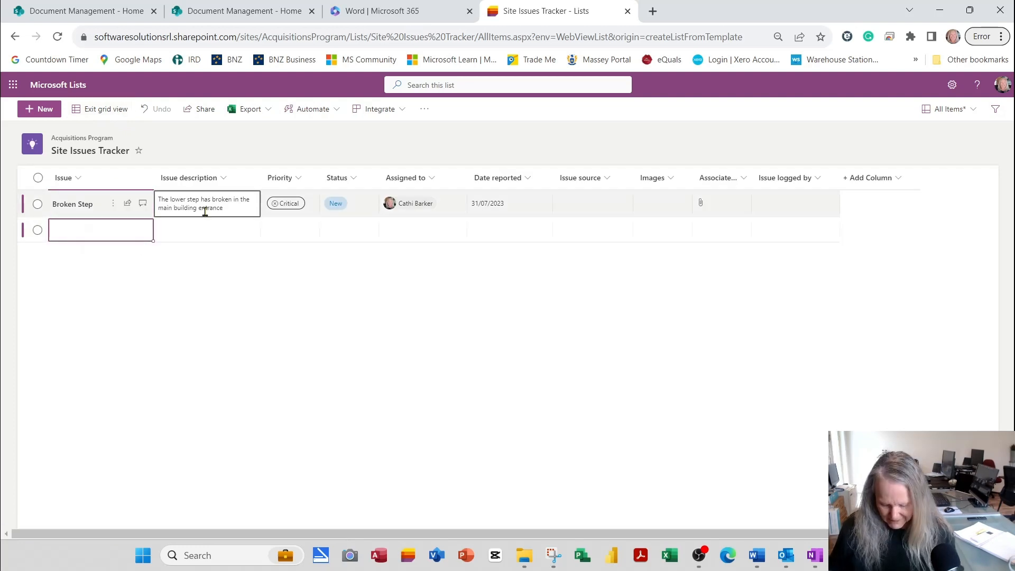
type("Ov")
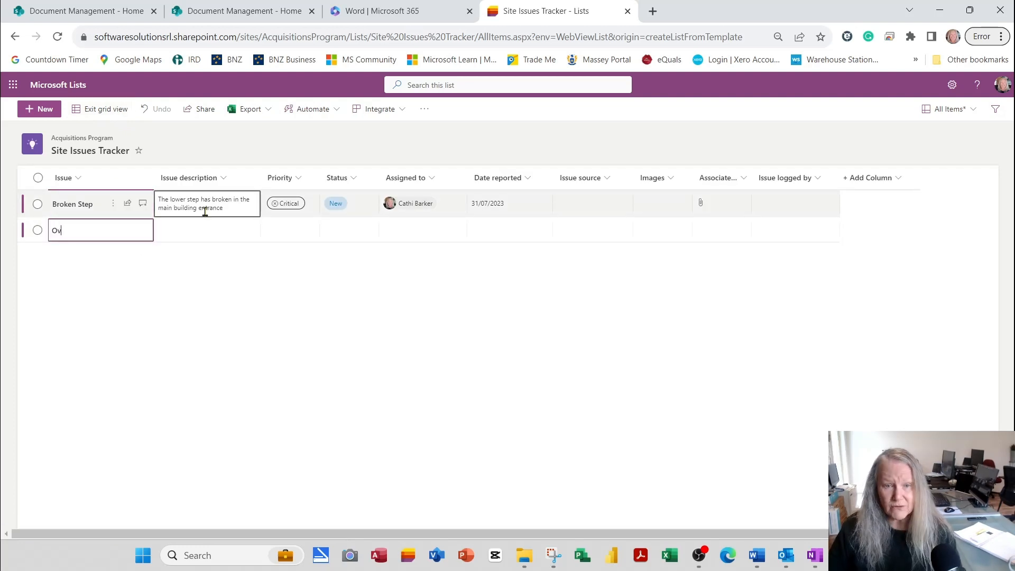
type("erflow P")
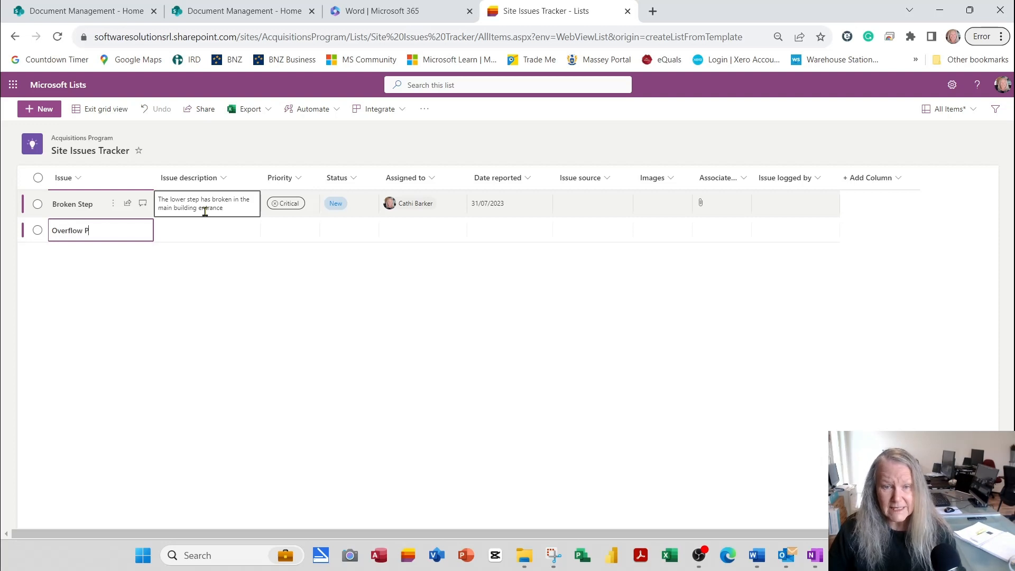
type("ipe Leadki")
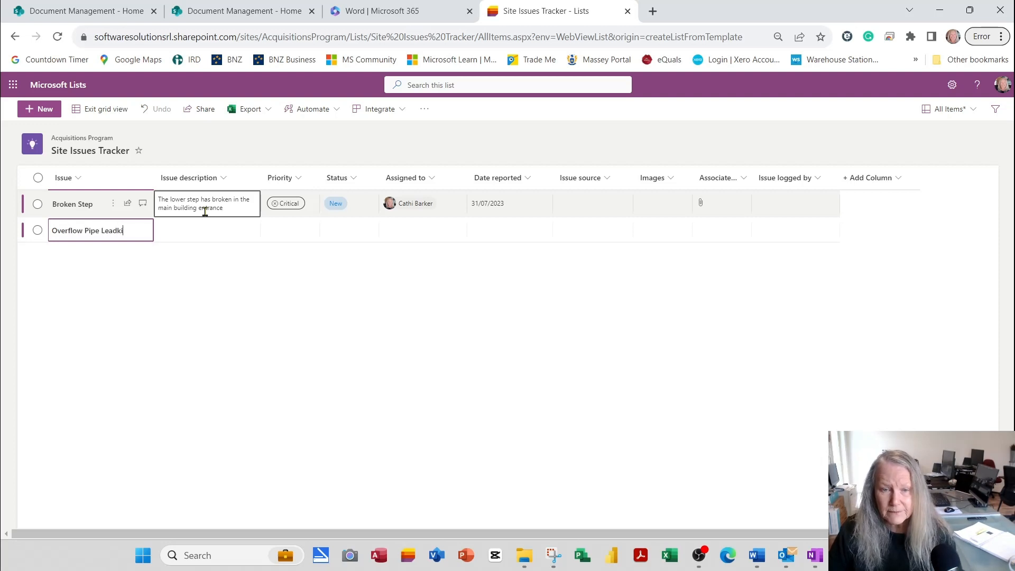
key("BackSpace")
key("BackSpace")
key("BackSpace")
type("king")
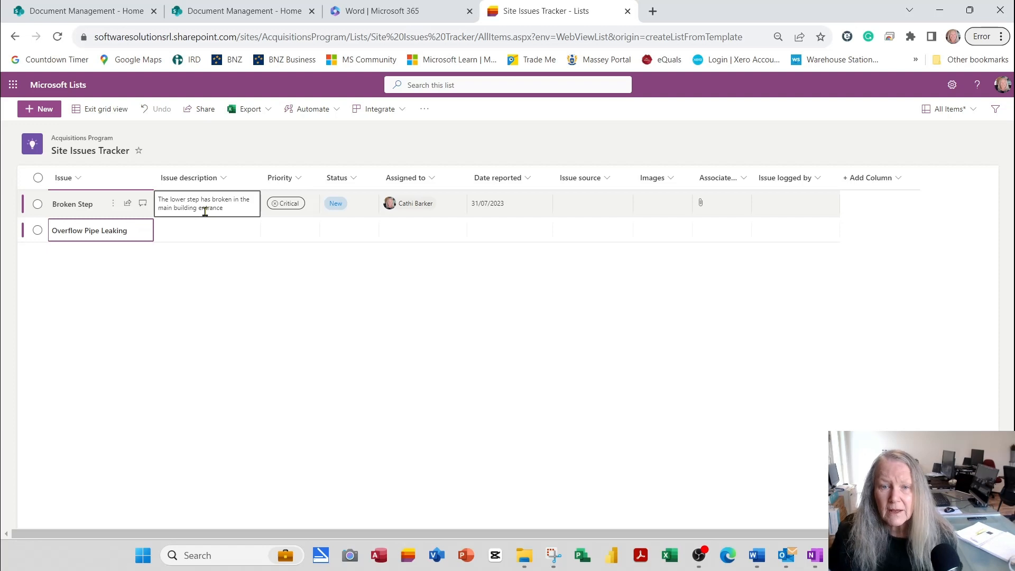
key("Return")
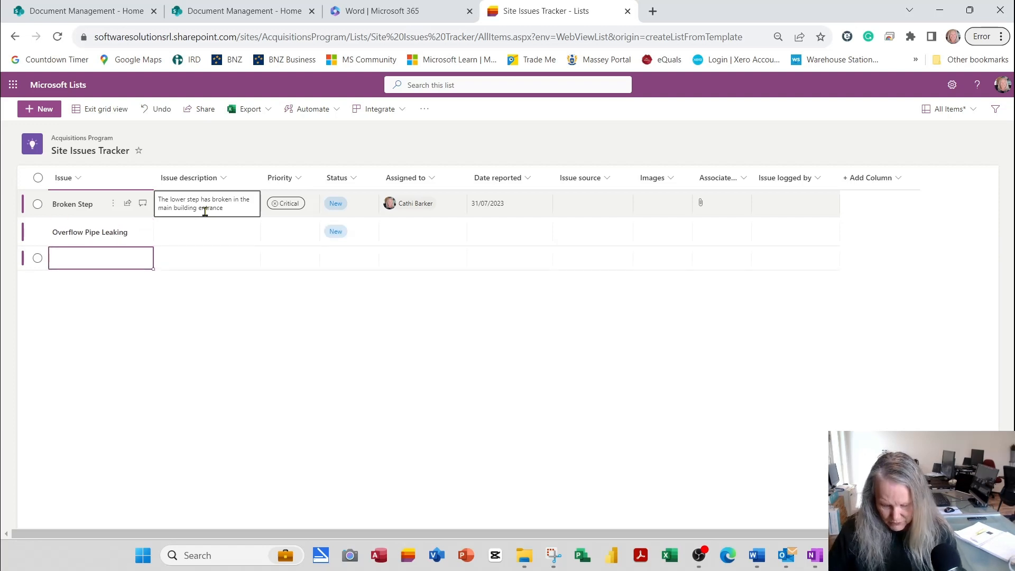
type("Scaffolding Issue")
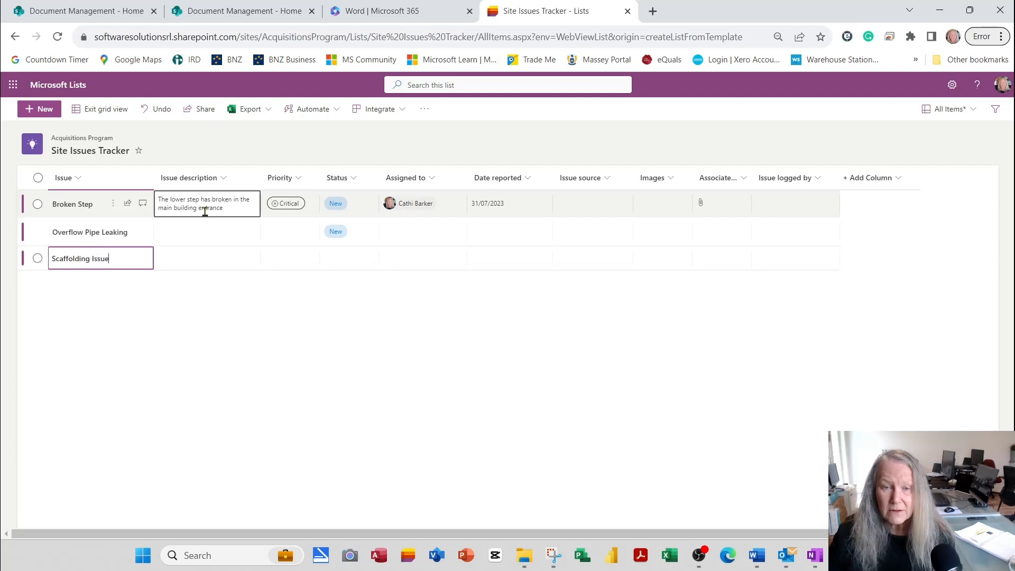
Step: Enter "A Leak has developed on the North brick wall" as the issue description for Overflow Pipe Leaking
left_click(200, 240)
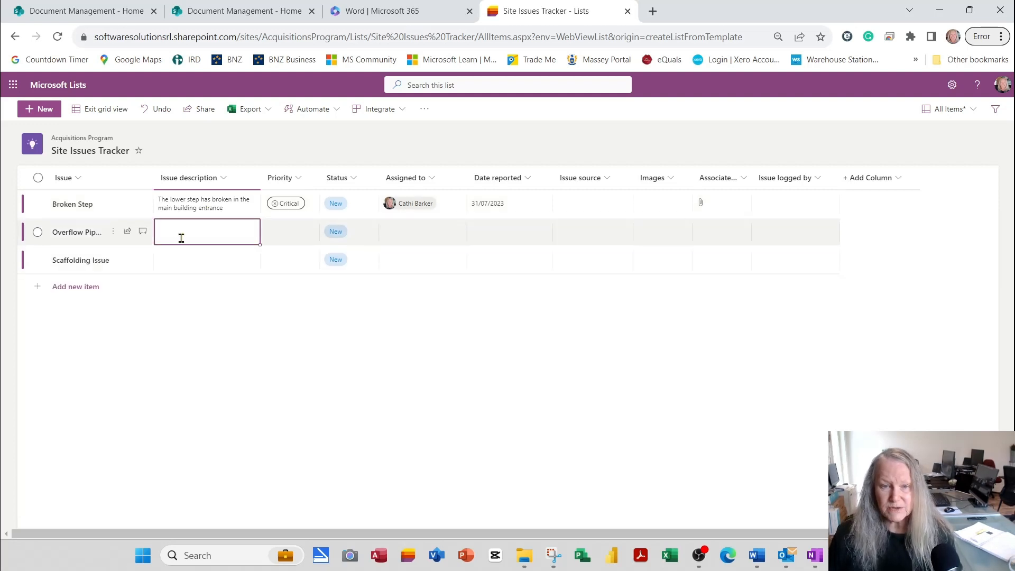
left_click(193, 232)
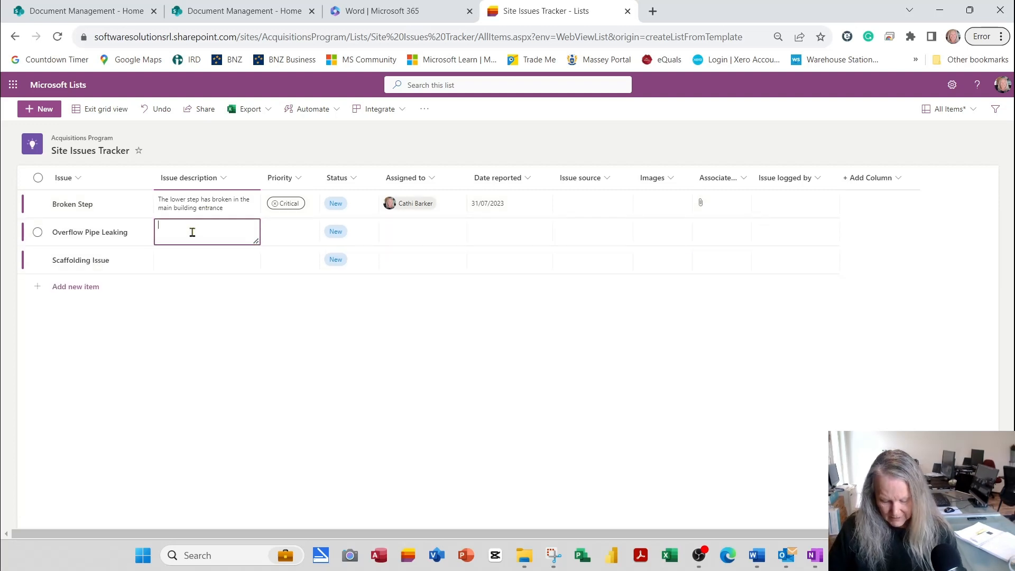
type("A Leadk")
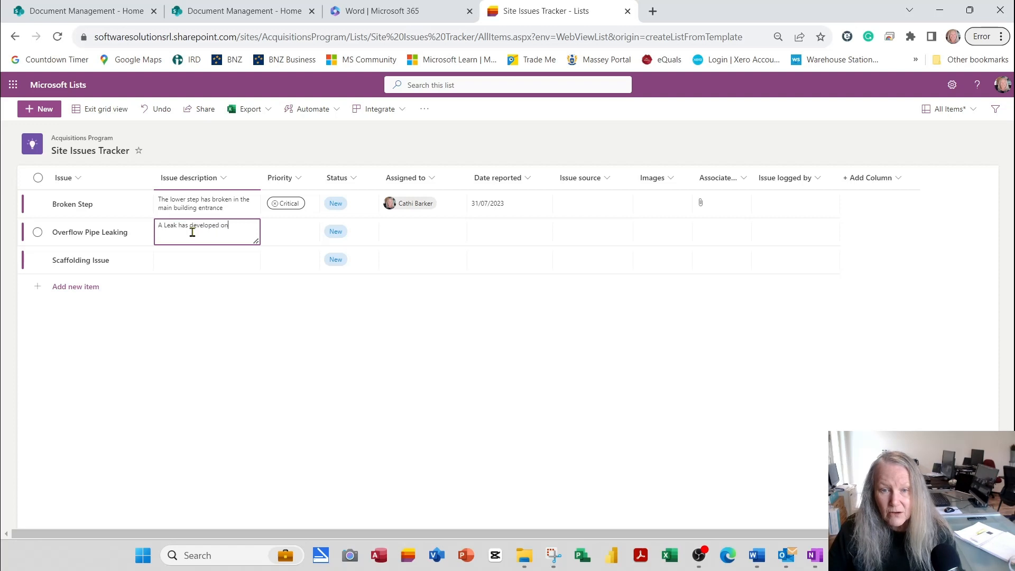
type("the North brick wa")
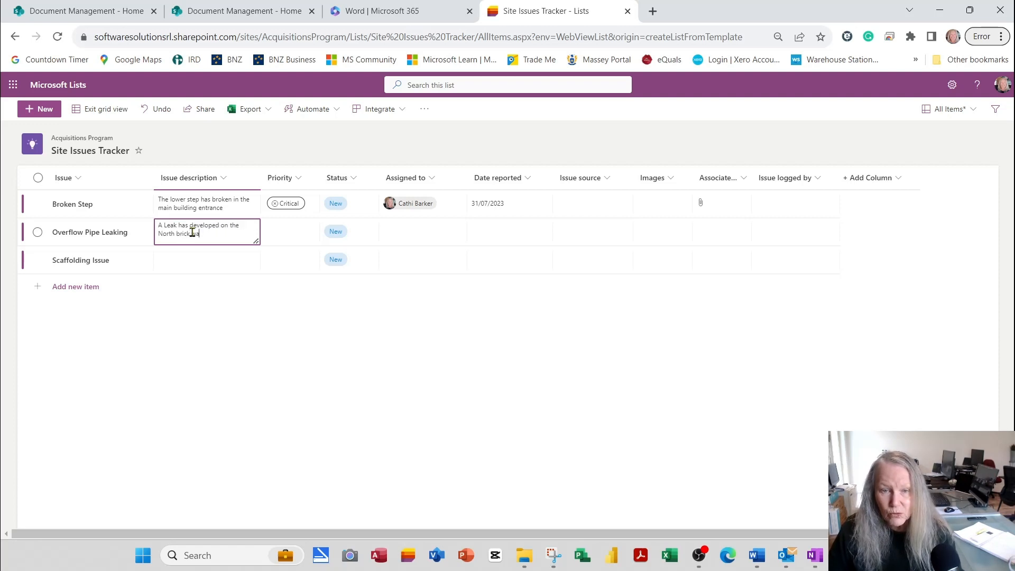
type("ll")
Step: Enter "There is a lack of scaffolding on the South wall" as the issue description for Scaffolding Issue
left_click(186, 267)
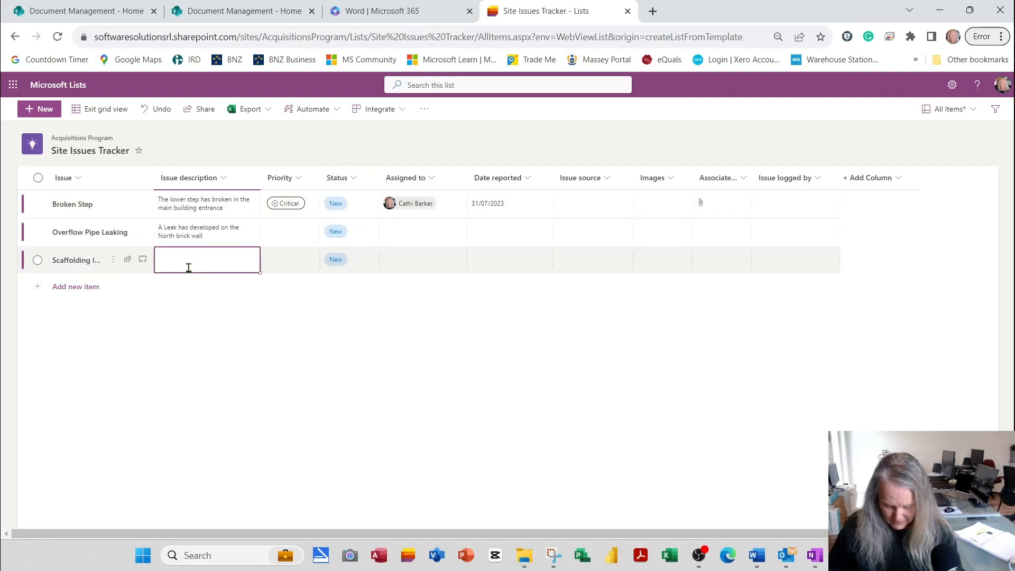
type("T")
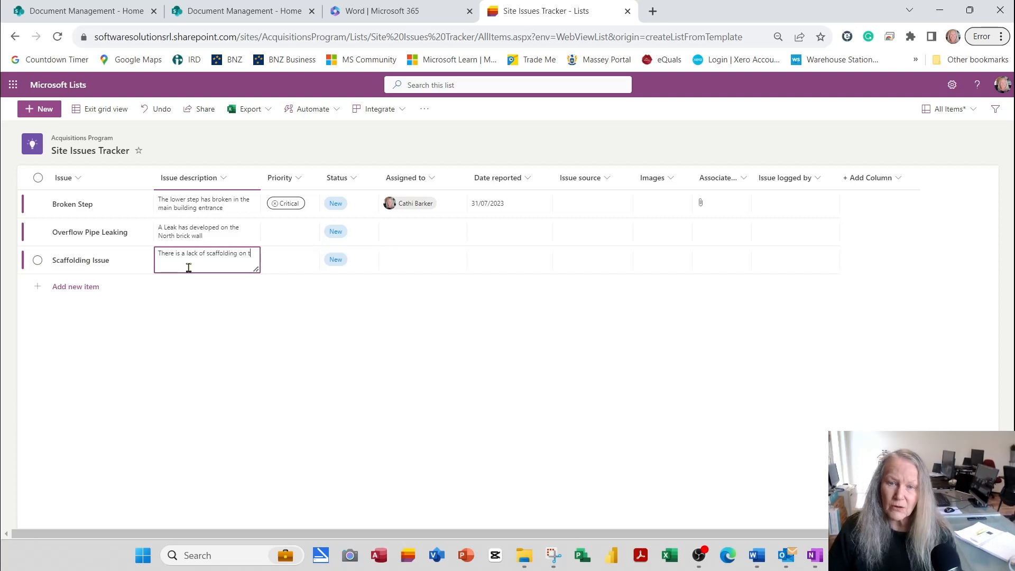
type("he South")
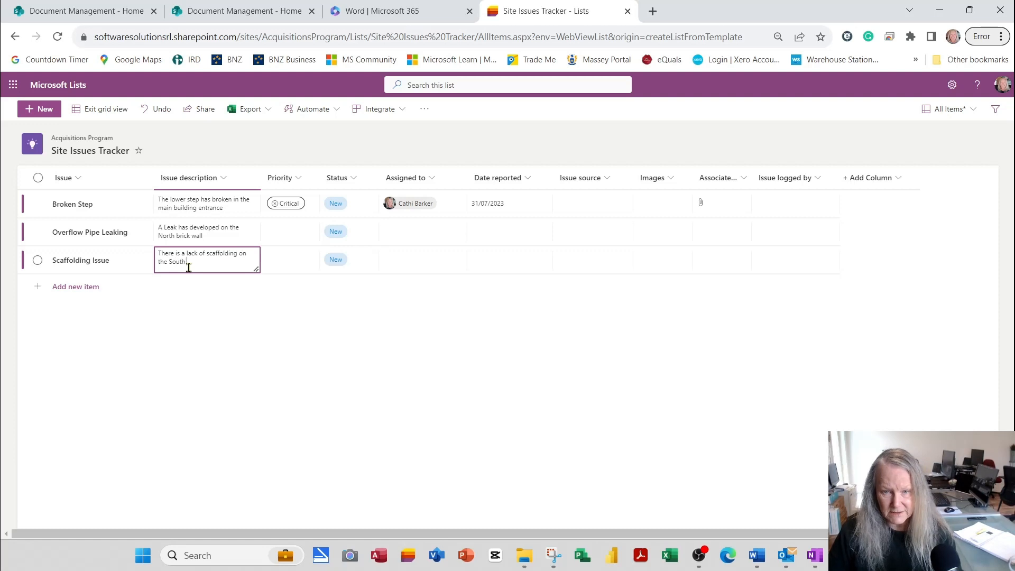
type(" wall")
Step: Set the priority of Overflow Pipe Leaking to Critical and fill it down to Scaffolding Issue
left_click(290, 236)
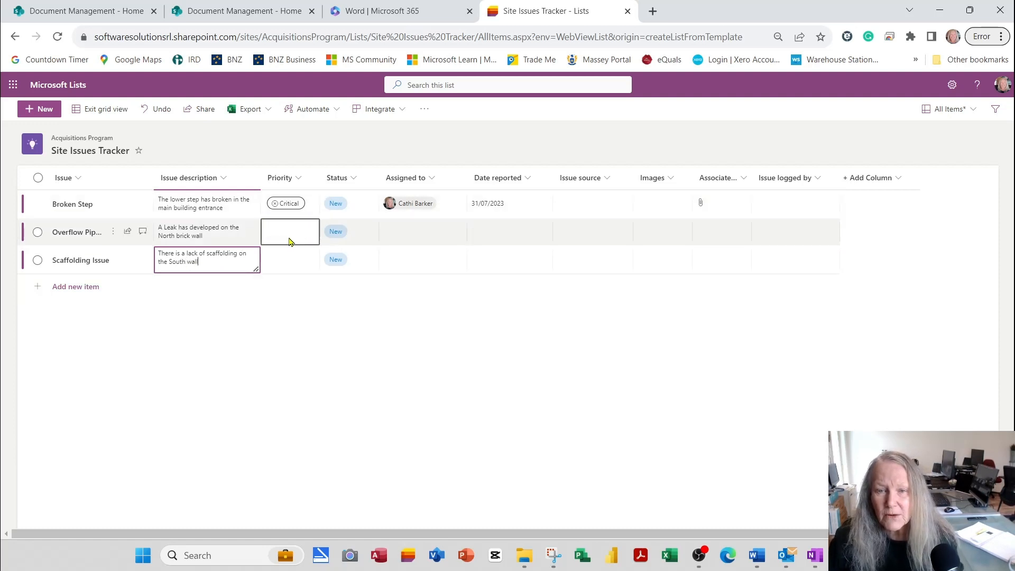
left_click(290, 233)
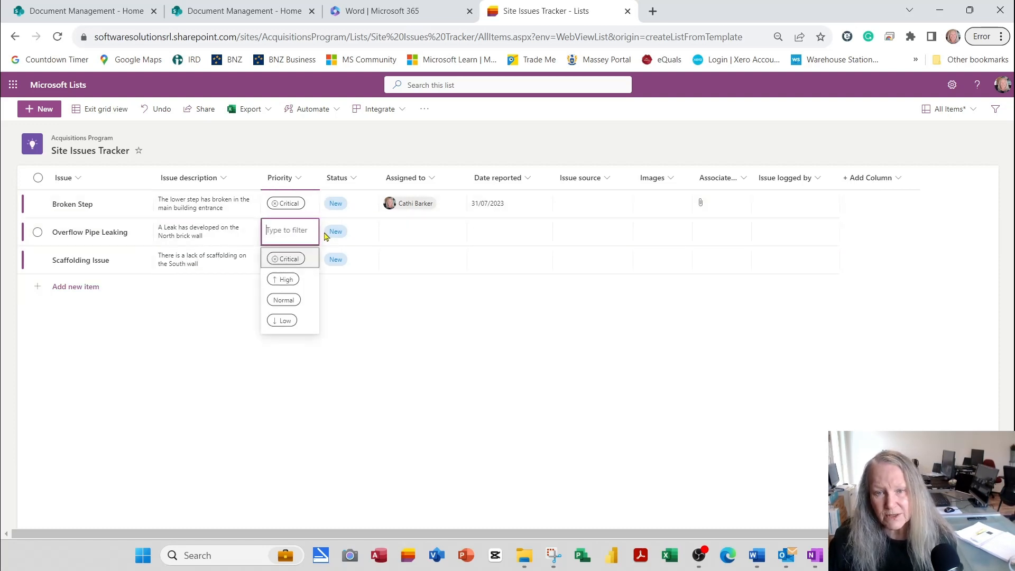
left_click(294, 259)
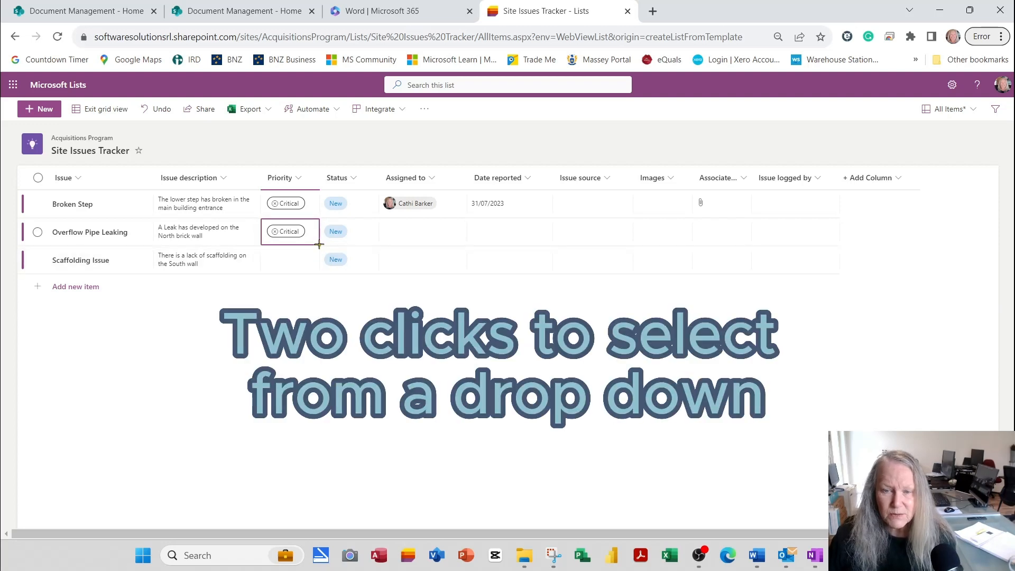
left_click_drag(319, 244, 319, 271)
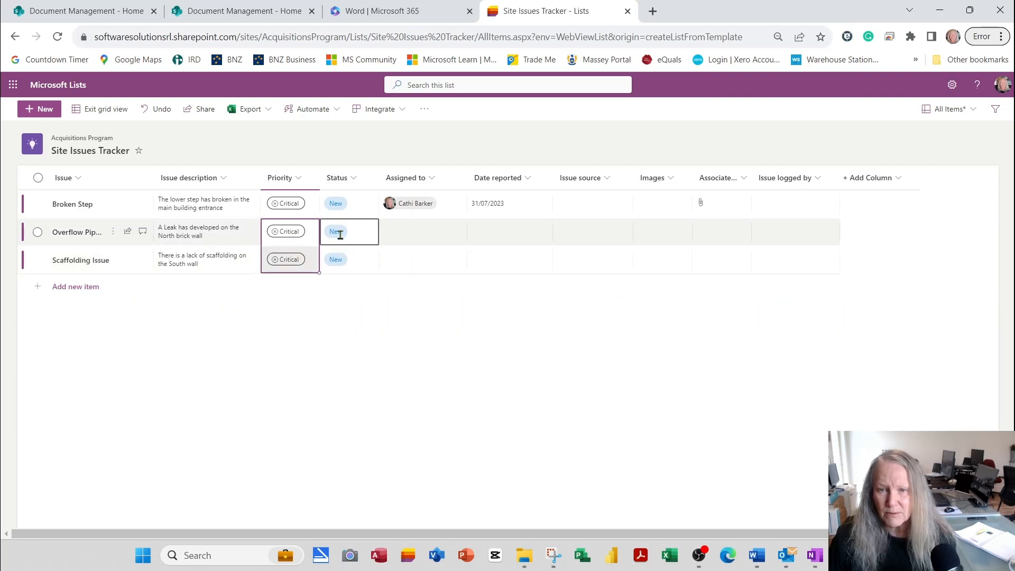
Step: Fill the Broken Step item's assignee and its reported date 31/07/2023 down to the two items below
left_click(453, 207)
left_click_drag(467, 217, 468, 264)
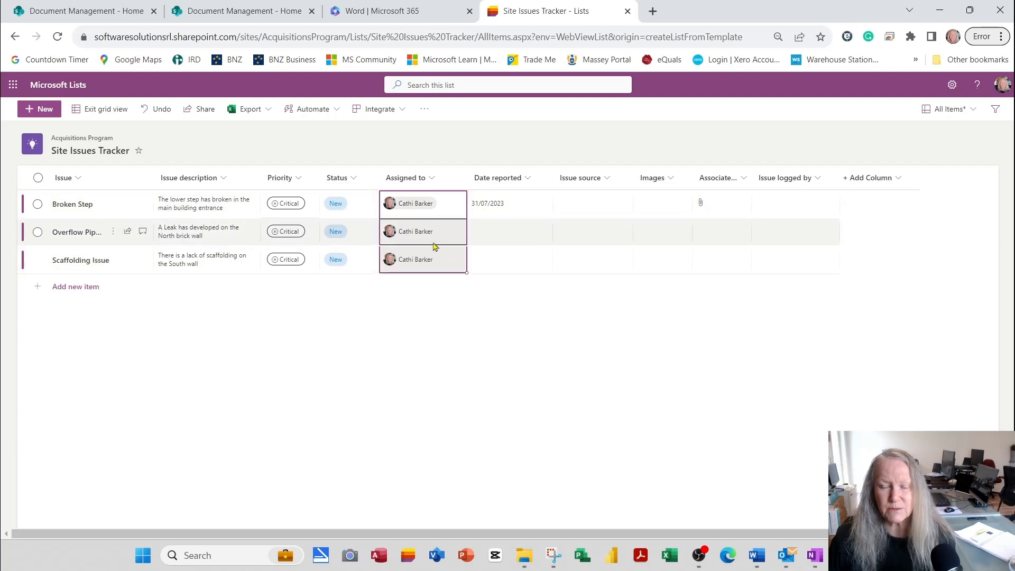
left_click(497, 215)
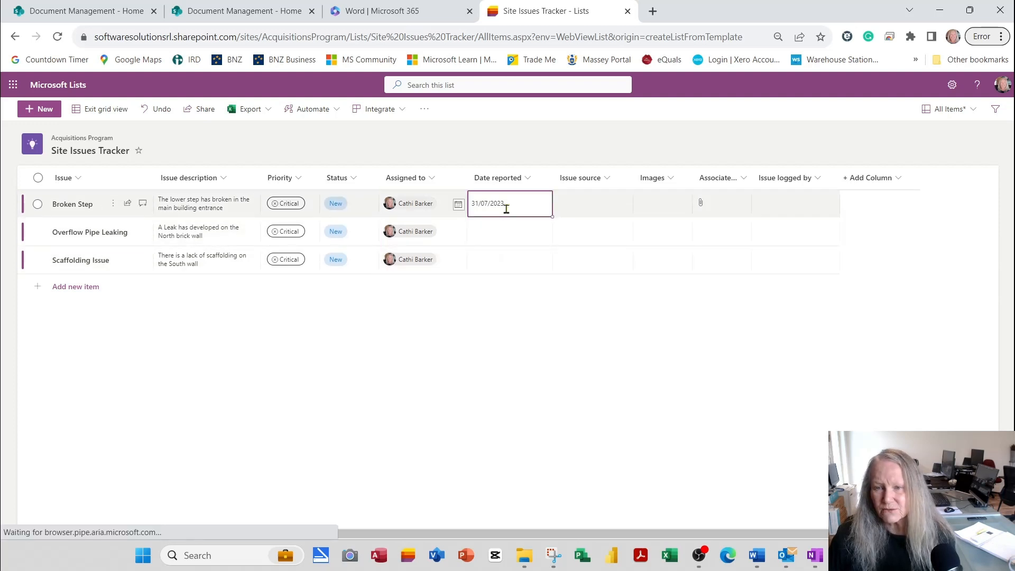
left_click_drag(552, 217, 551, 270)
Step: Attach Overflow pipe leaking.png to the Overflow Pipe Leaking item, save the item and deselect it
left_click(714, 239)
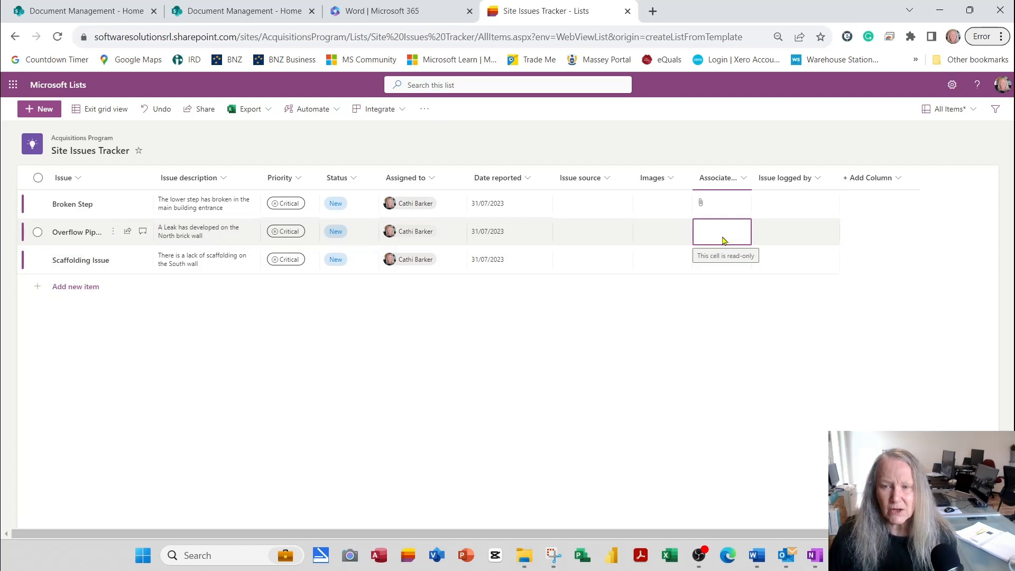
left_click(112, 235)
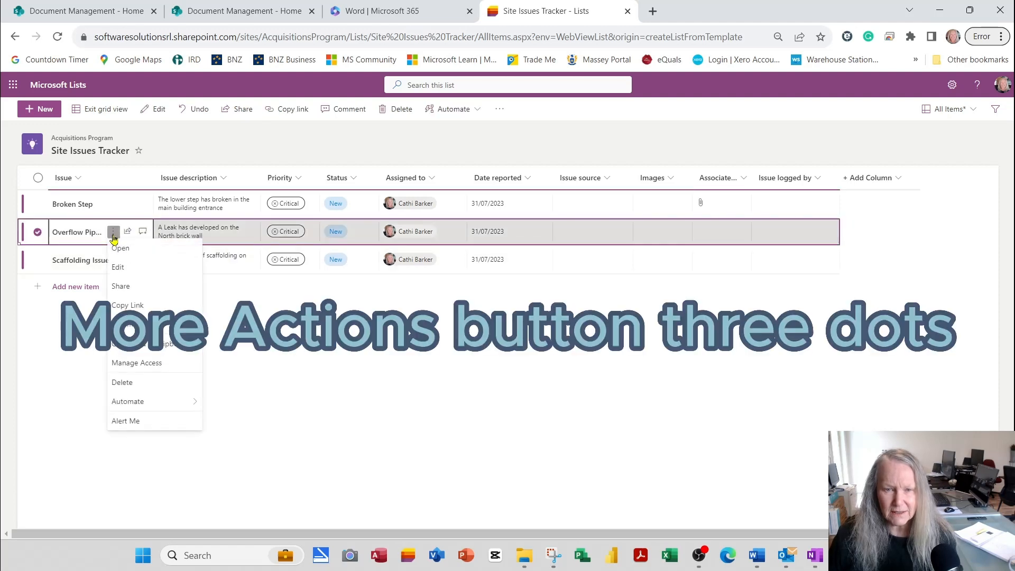
left_click(115, 268)
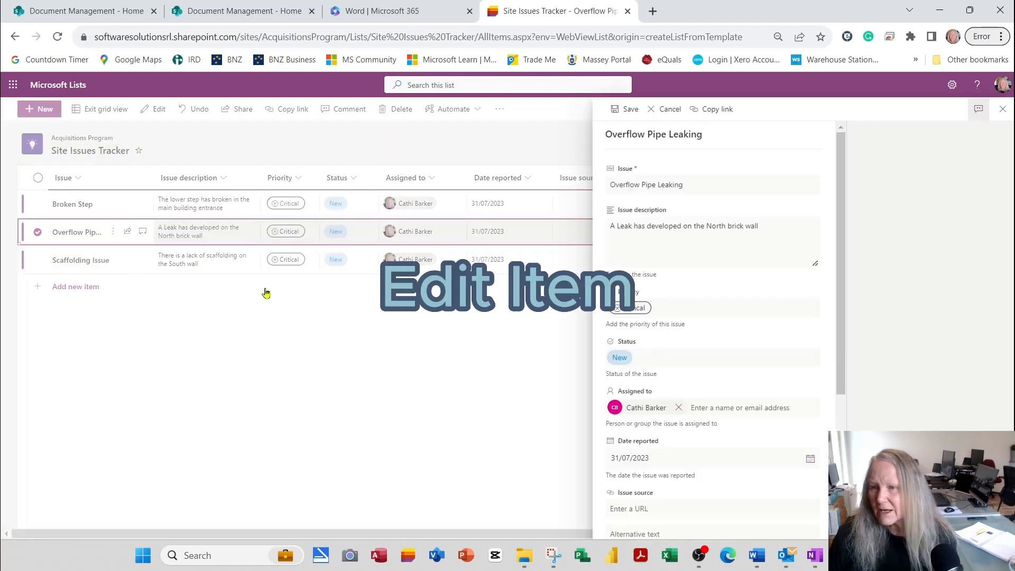
scroll(860, 371, "down", 4)
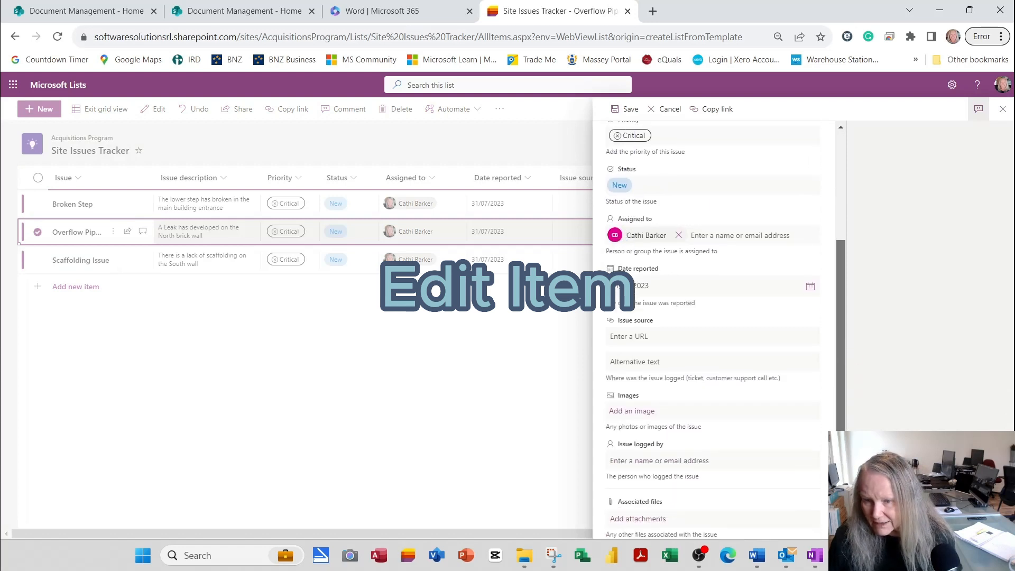
left_click(653, 481)
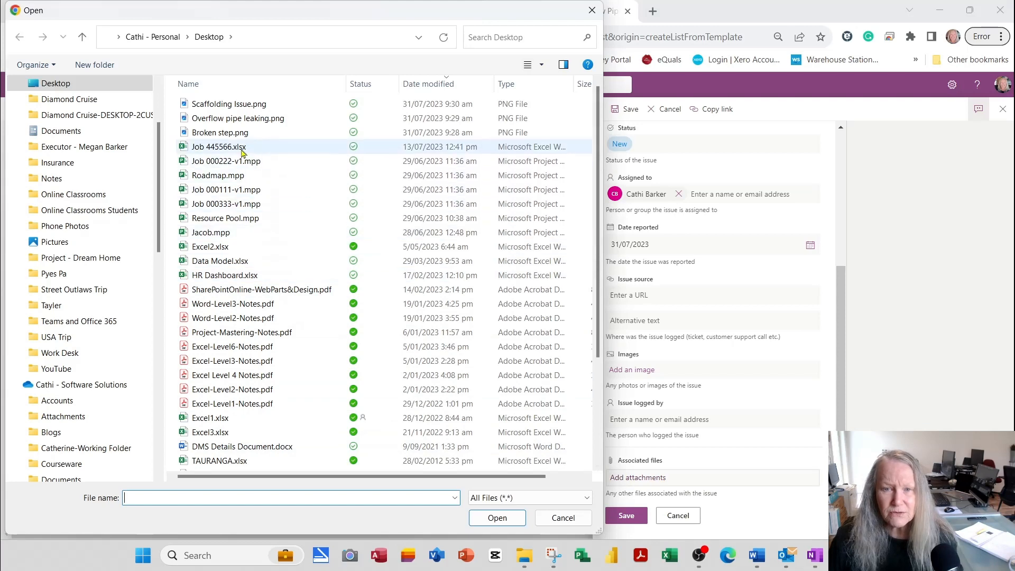
left_click(267, 125)
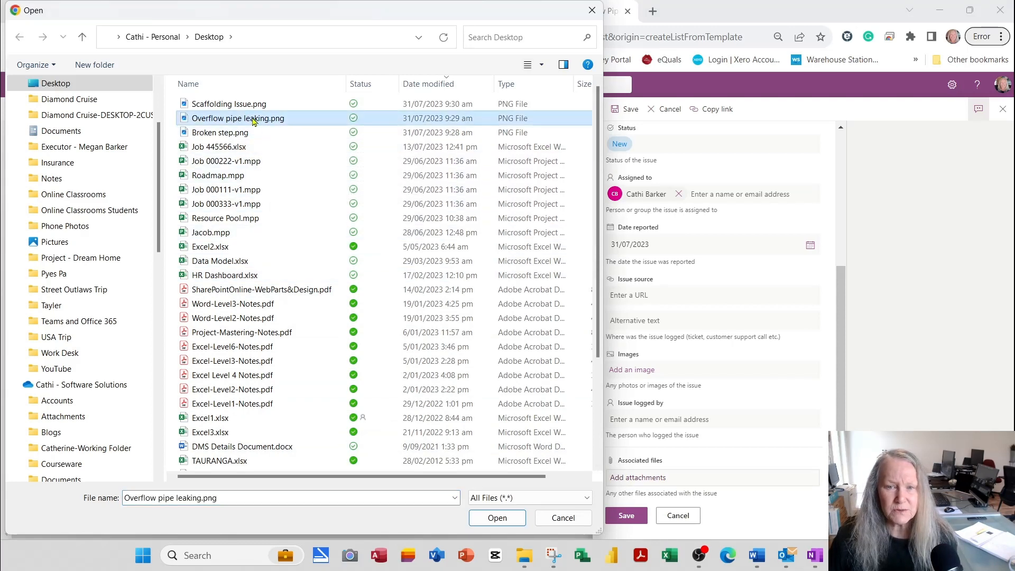
left_click(496, 518)
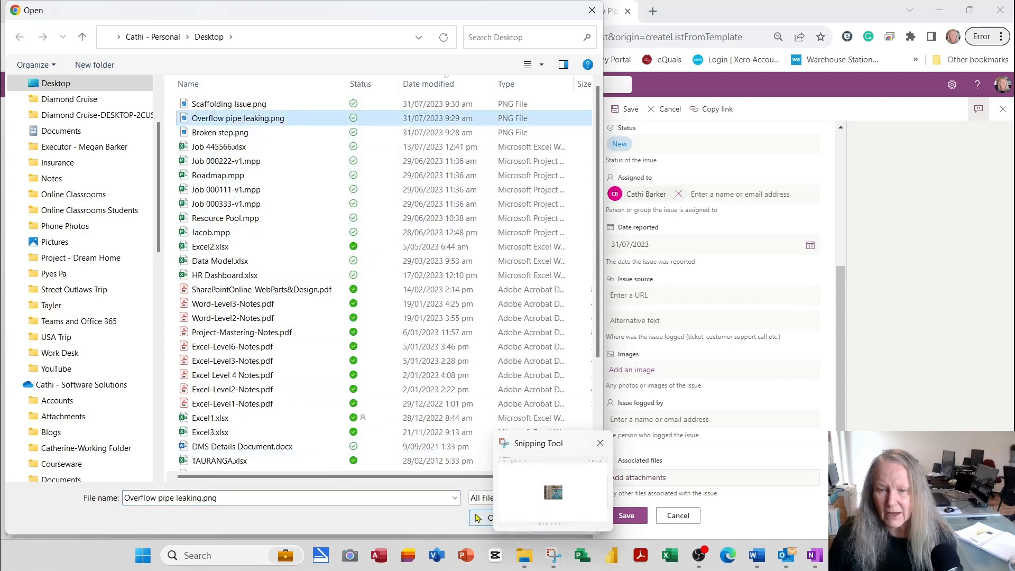
scroll(718, 379, "down", 1)
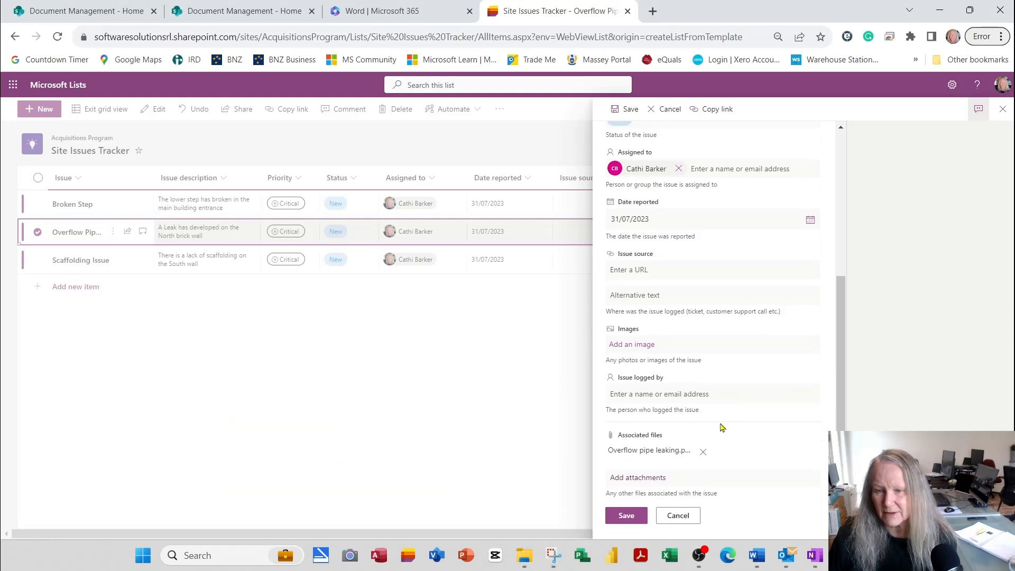
left_click(626, 518)
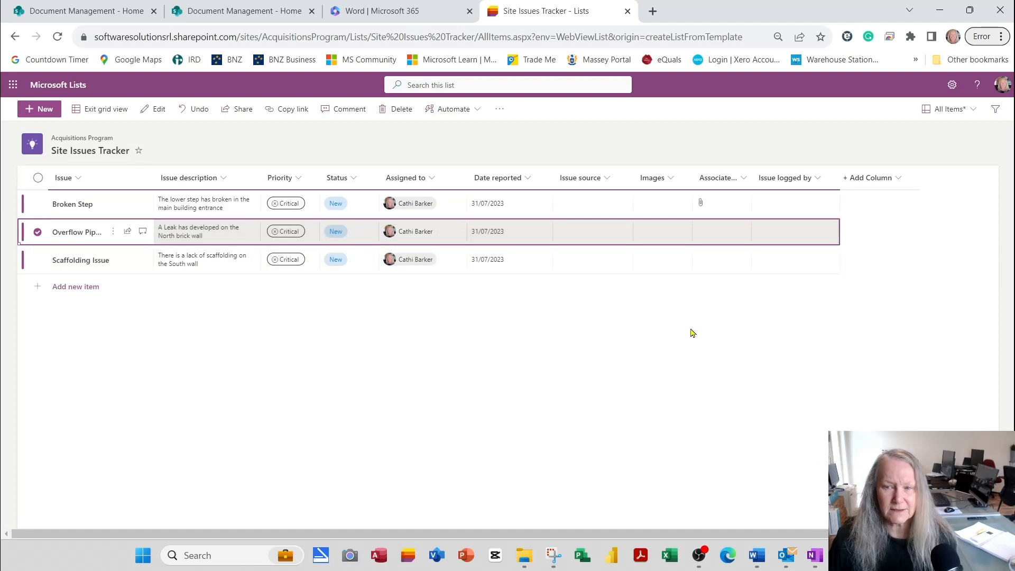
left_click(38, 232)
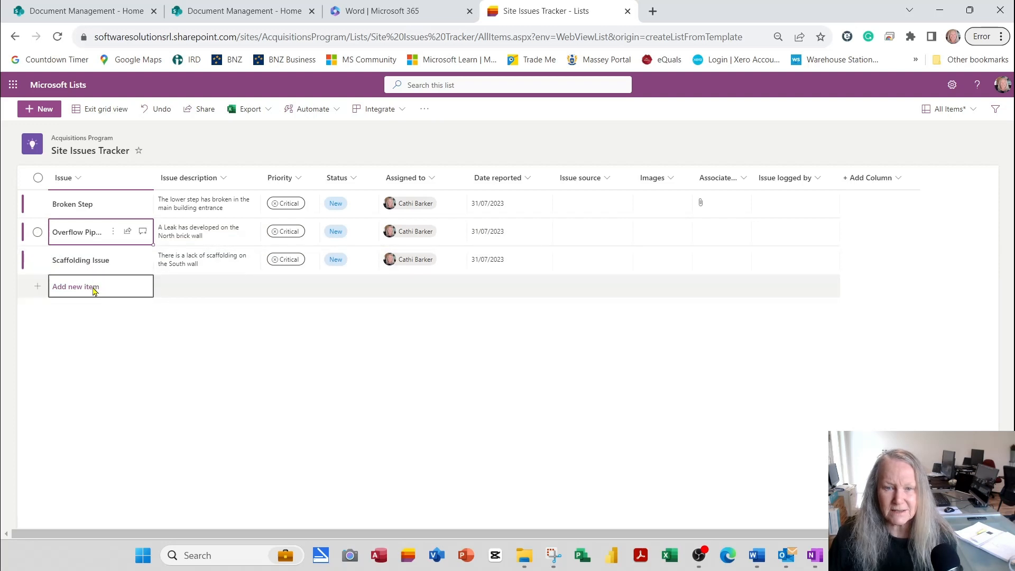
Step: Attach Scaffolding Issue.png as an associated file to the Scaffolding Issue item and close its form
left_click(88, 263)
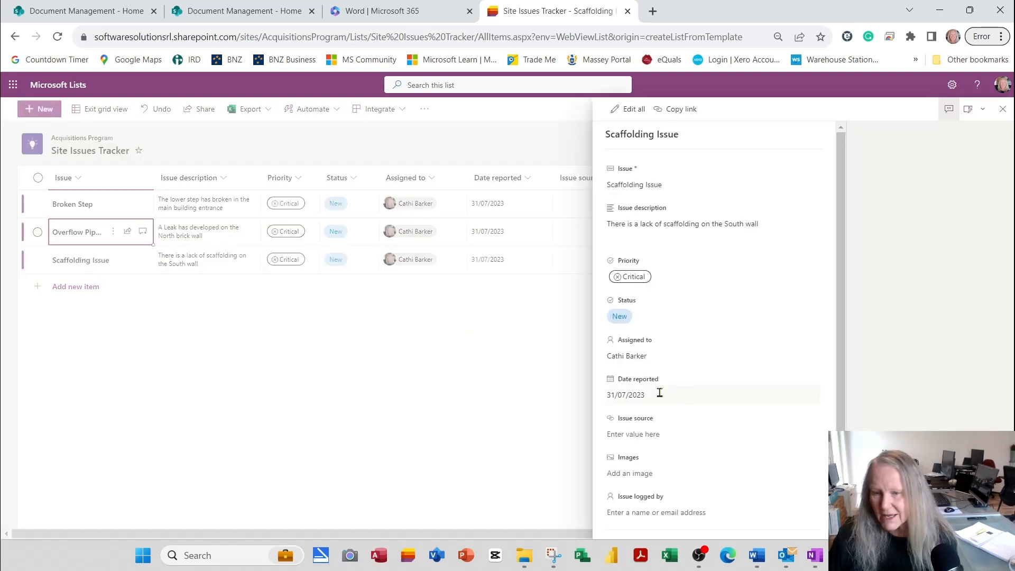
left_click_drag(841, 364, 662, 525)
left_click(656, 517)
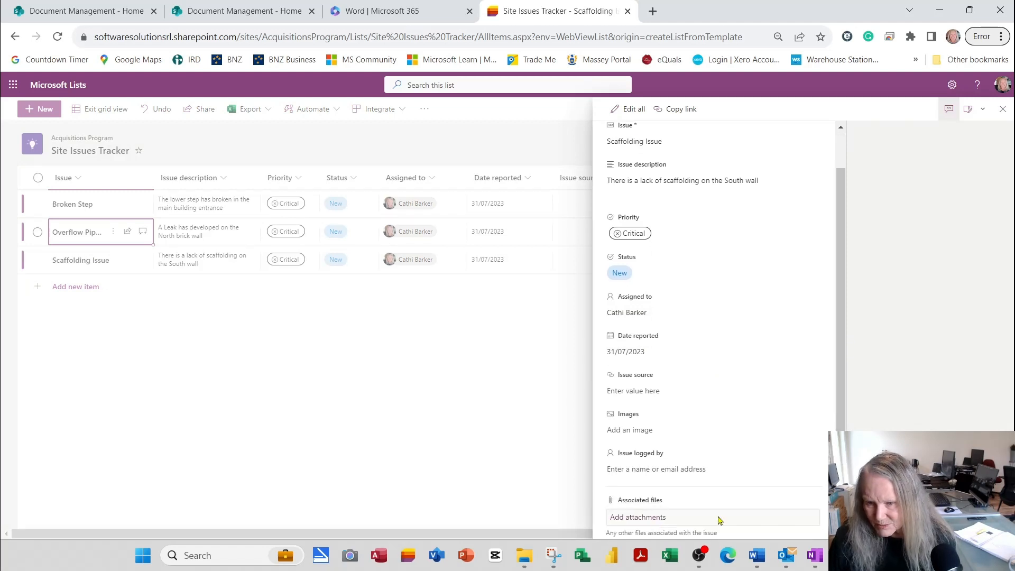
left_click(644, 523)
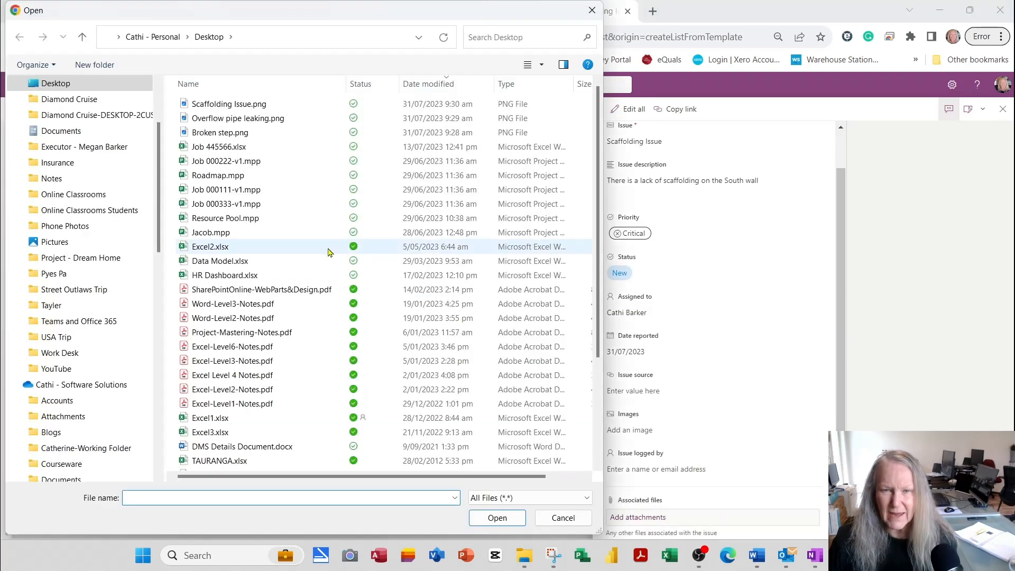
left_click(230, 103)
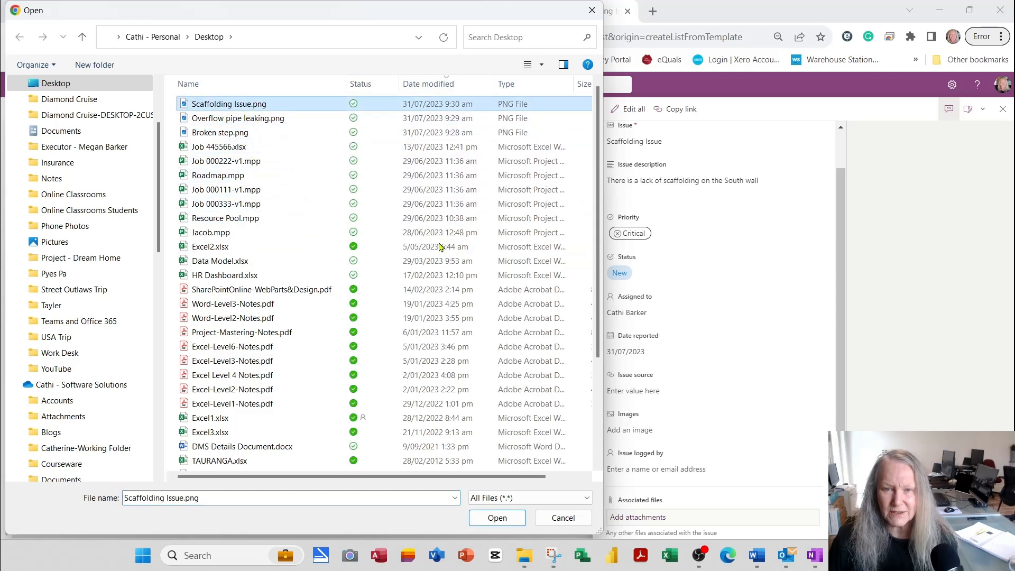
left_click(496, 520)
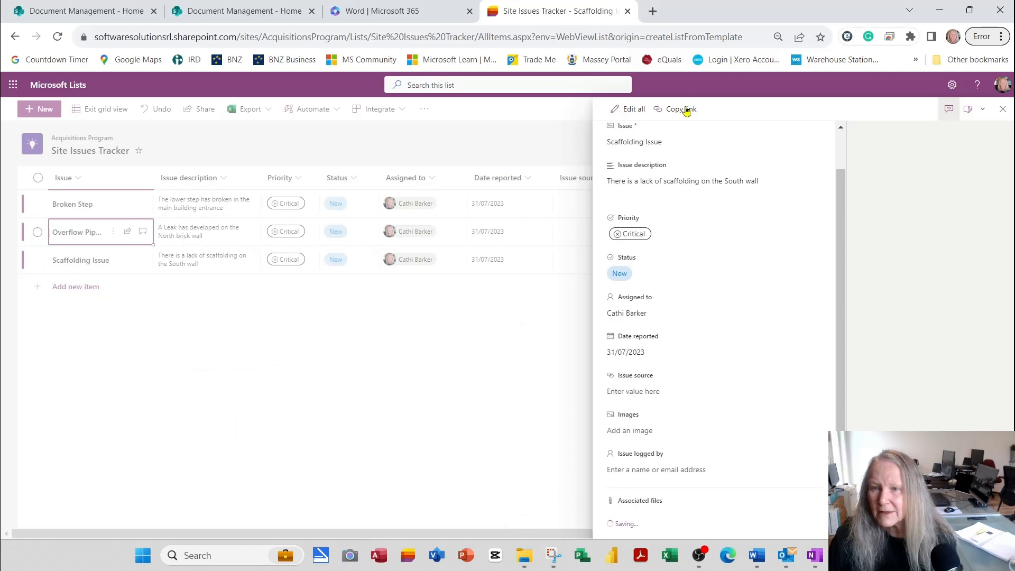
left_click(1004, 109)
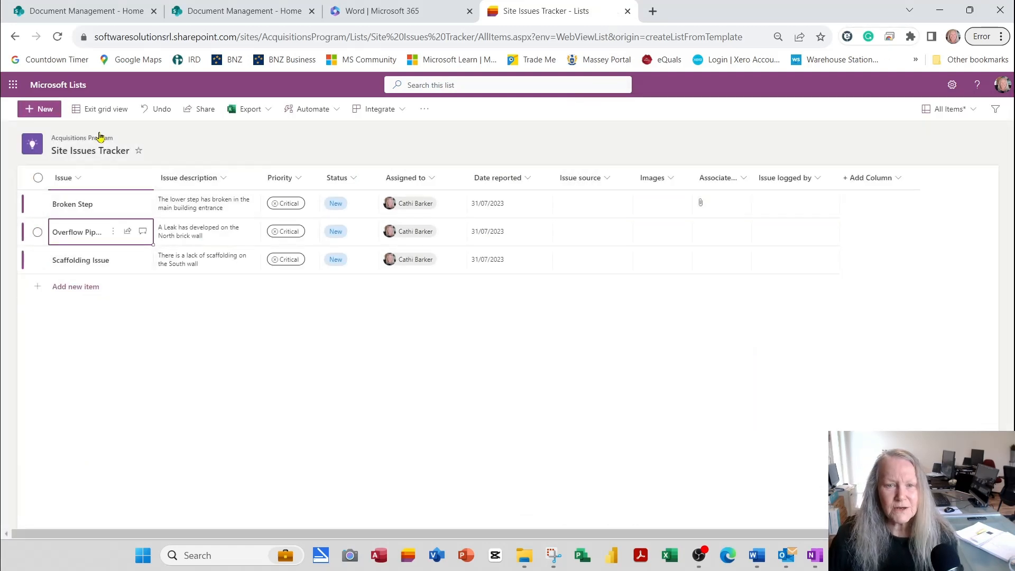
Step: Exit grid editing to the standard list view and refresh the list
left_click(92, 112)
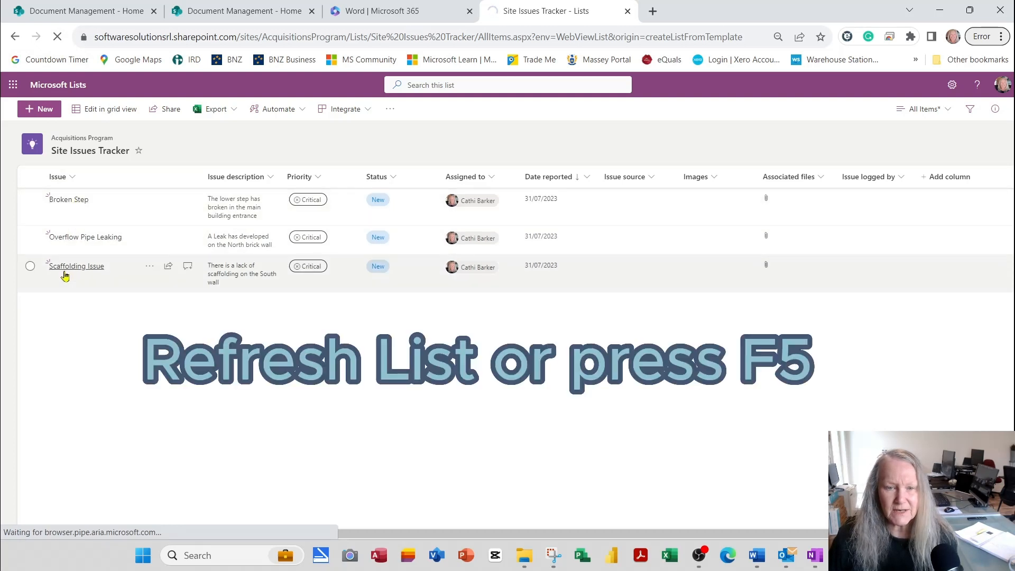
key("F5")
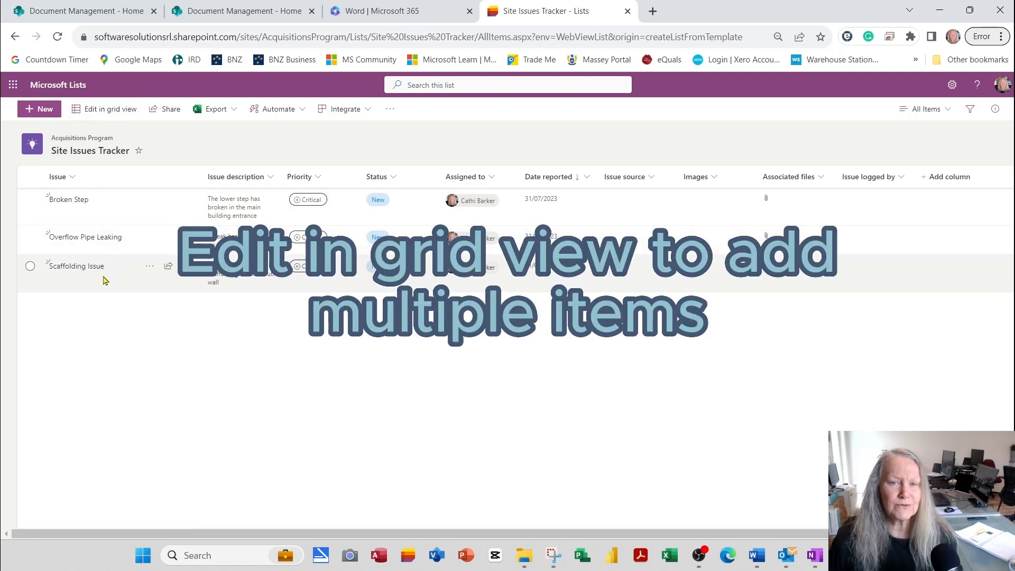
left_click(103, 109)
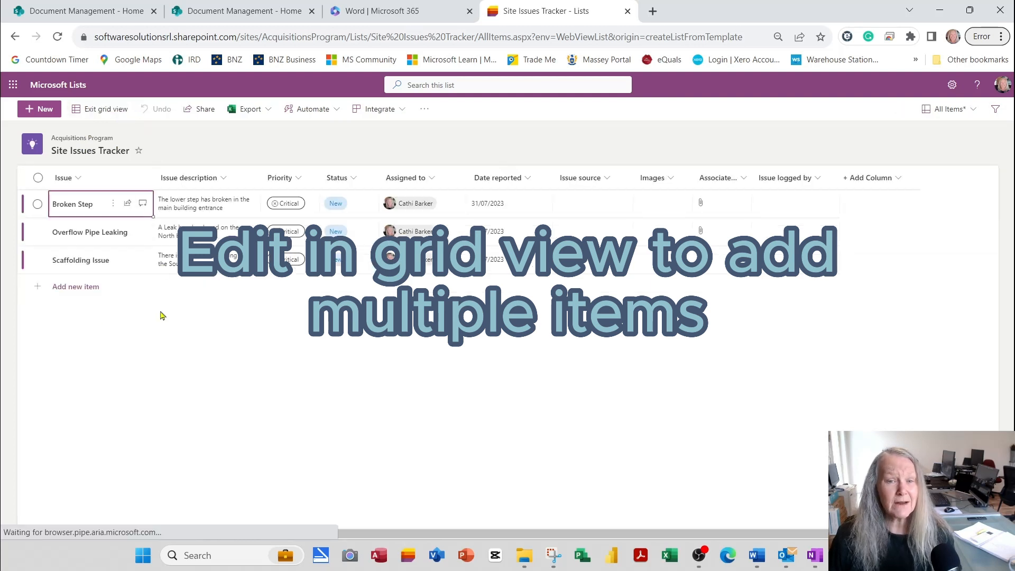
left_click(111, 113)
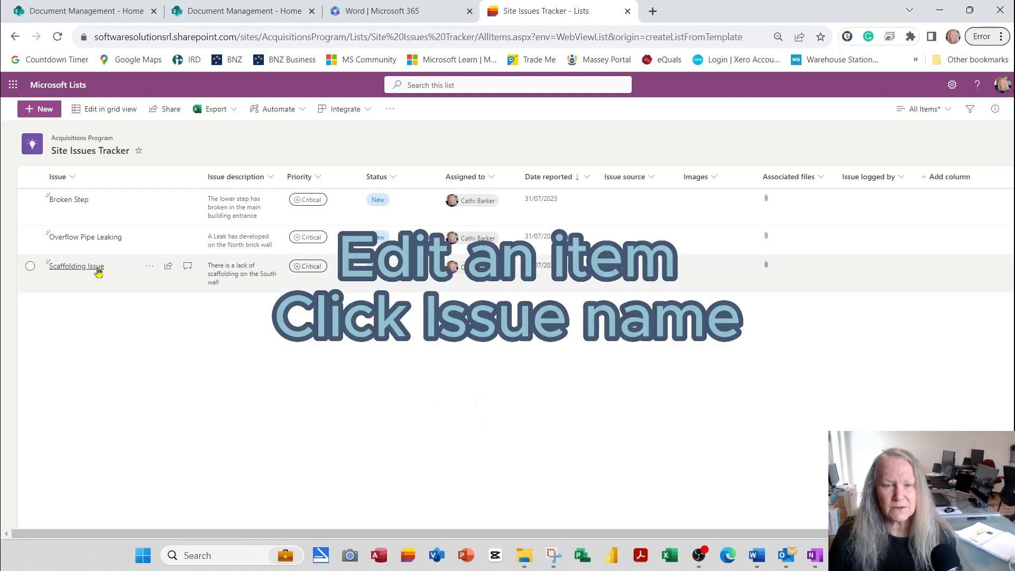
Step: Replace the assignee of the Overflow Pipe Leaking item with SSPC5 and close the item
left_click(94, 238)
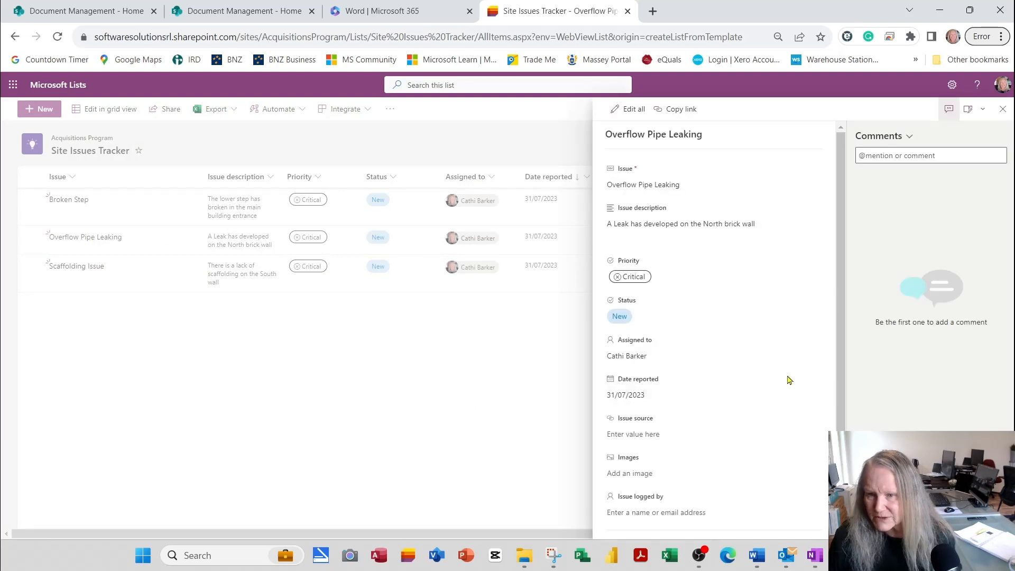
left_click(637, 354)
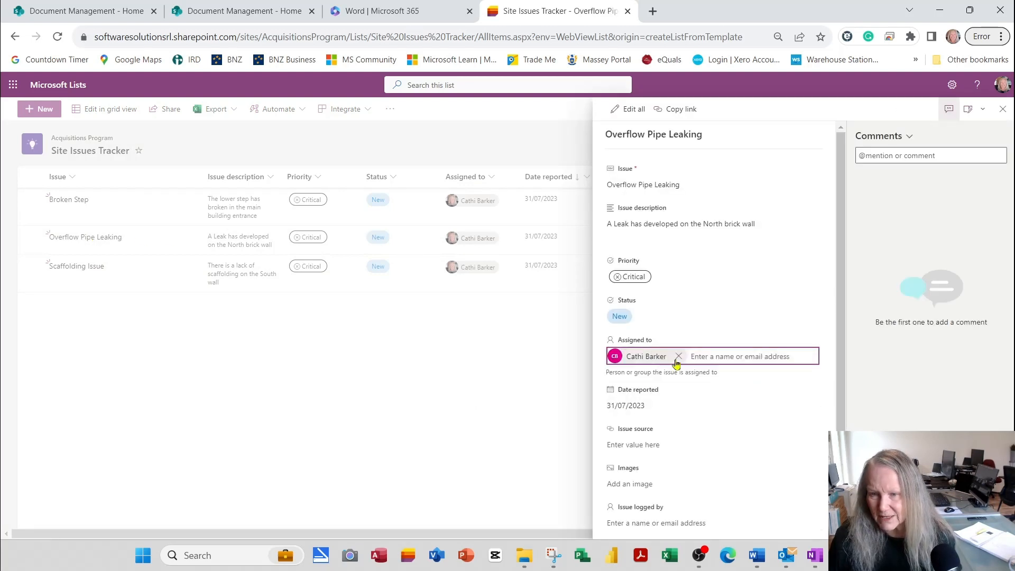
left_click(679, 357)
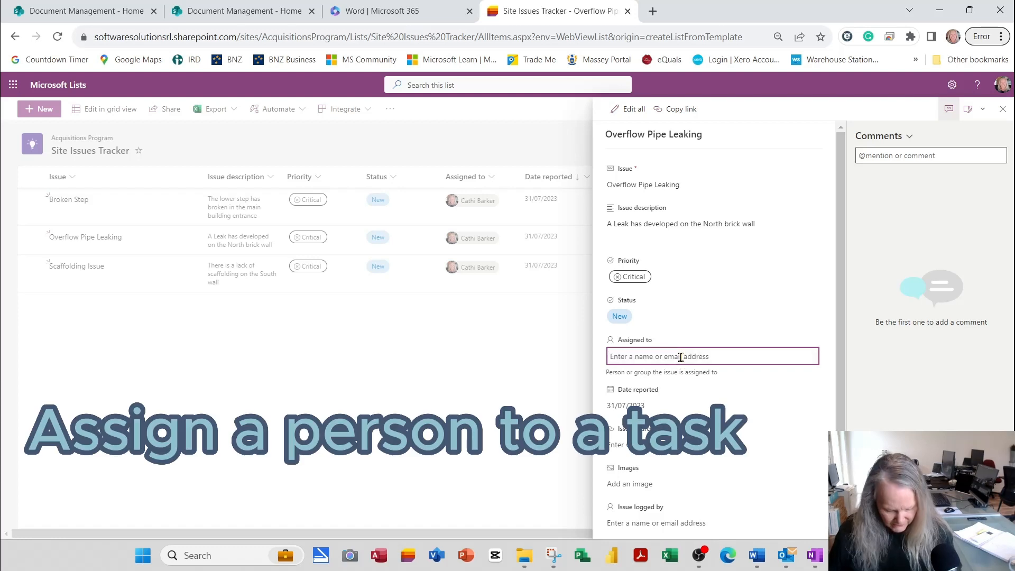
type("sspc")
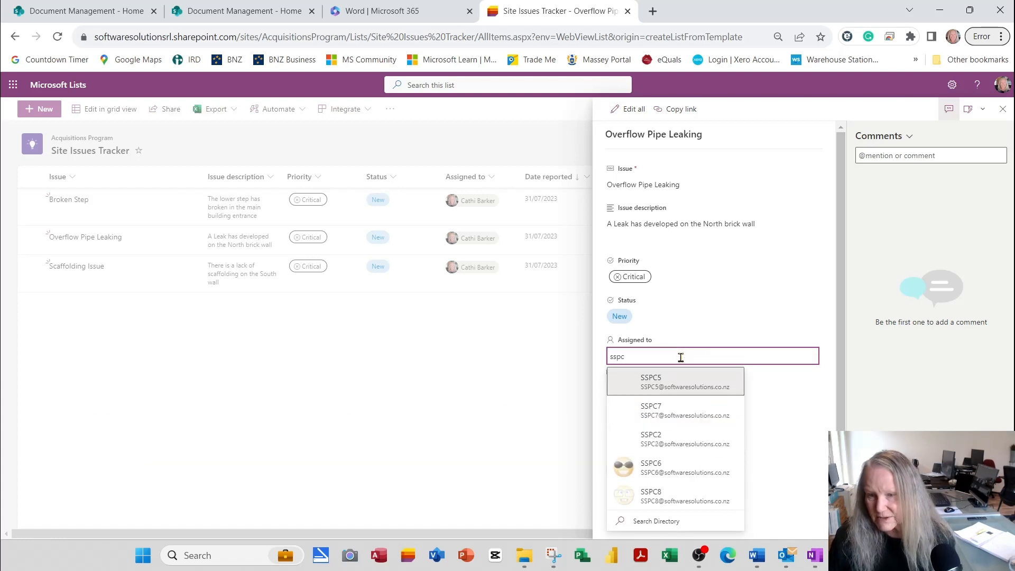
left_click(665, 388)
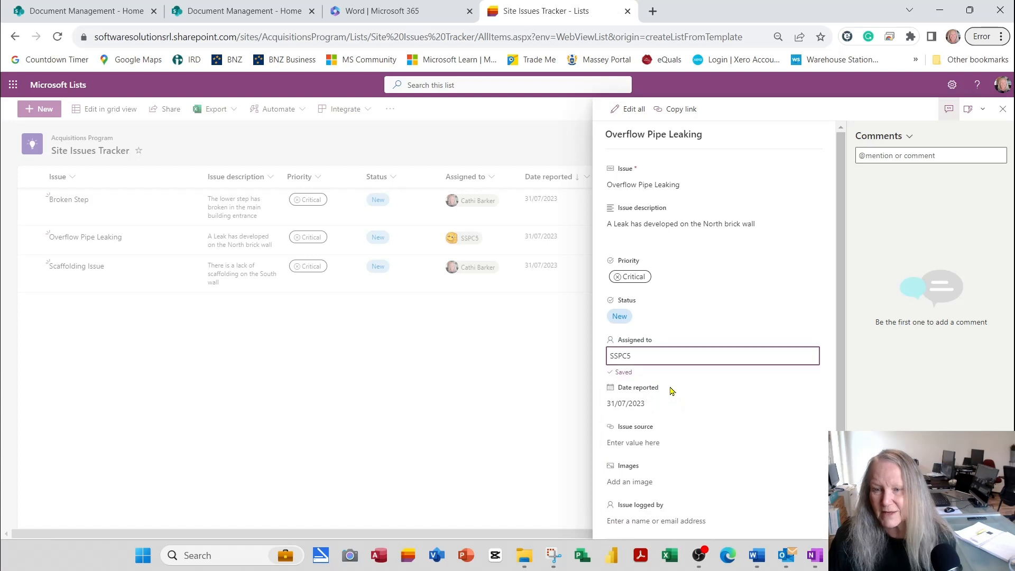
scroll(741, 339, "down", 1)
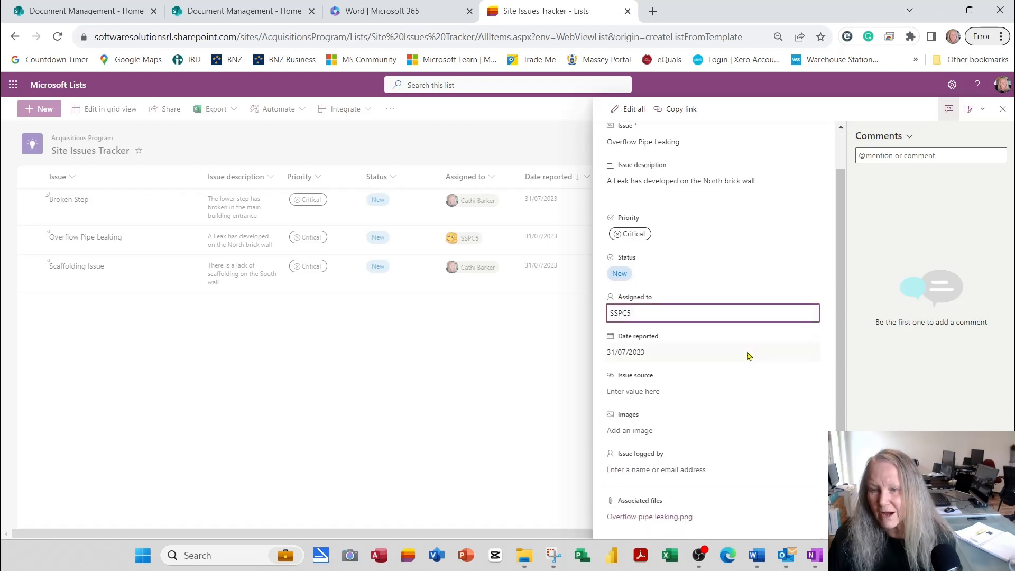
left_click(1003, 109)
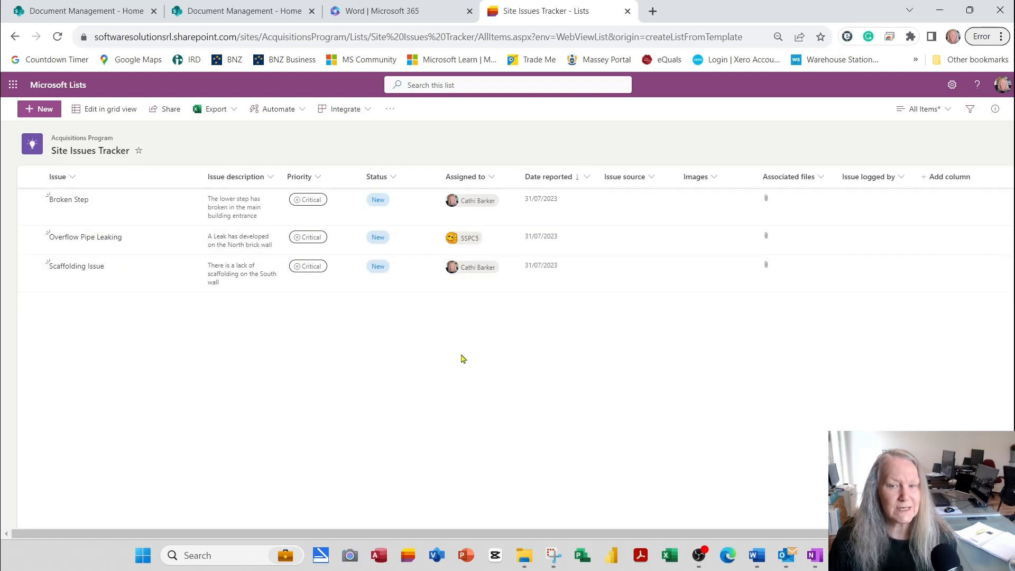
Step: Set the Scaffolding Issue item's reported date to 28/07/2023, close the item and refresh the list
left_click(79, 270)
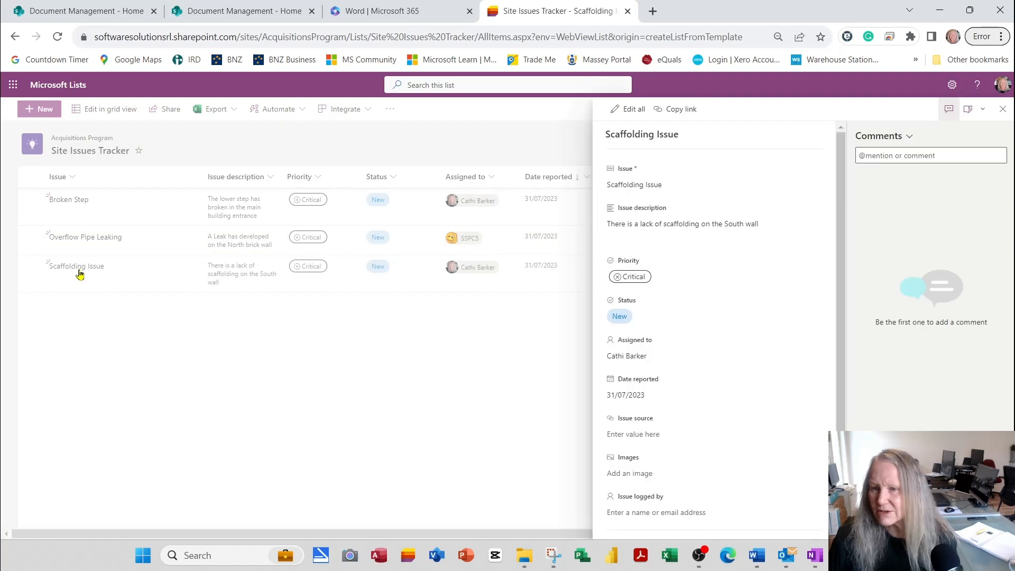
left_click(634, 395)
left_click(811, 397)
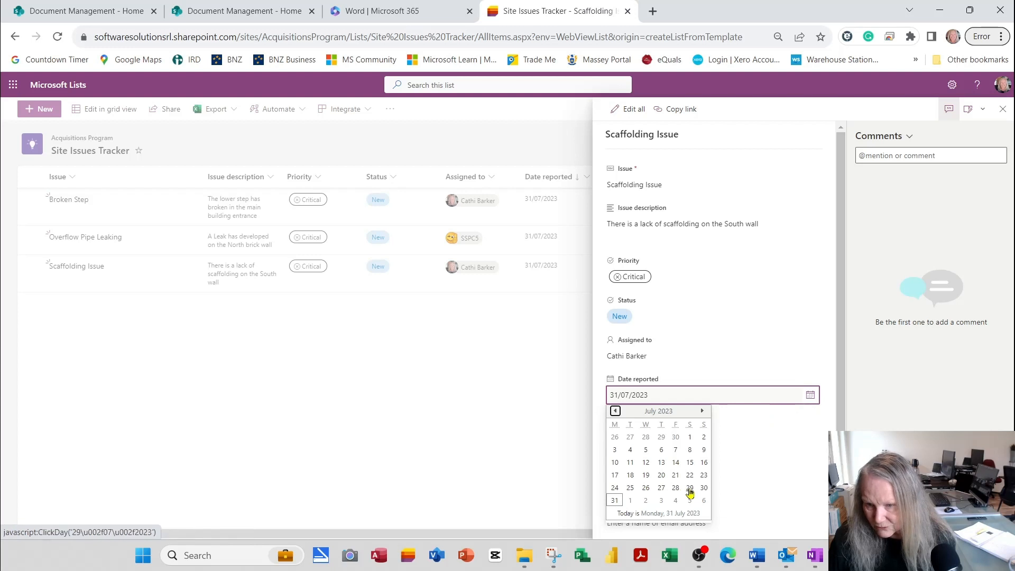
left_click(677, 488)
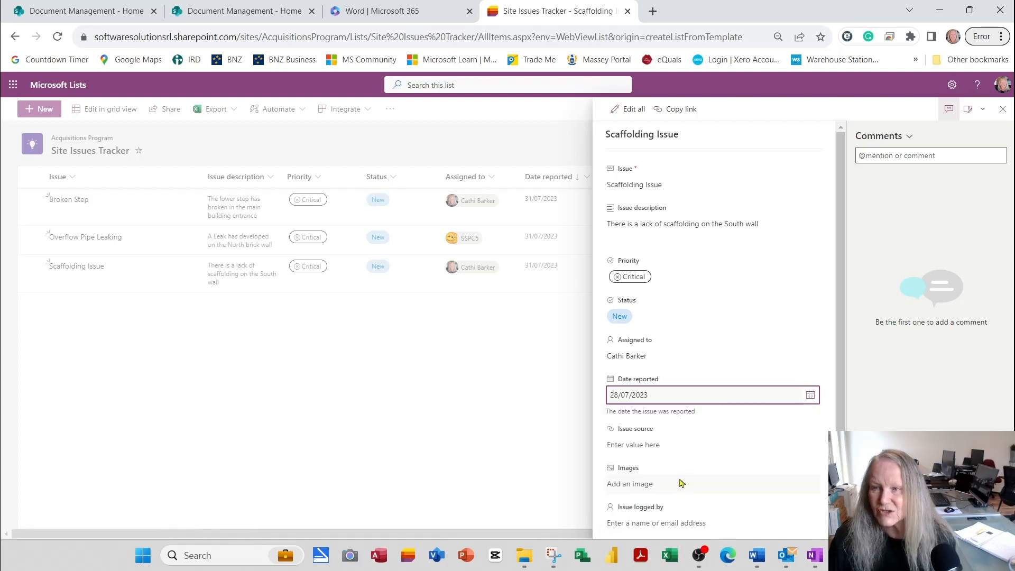
left_click(1003, 109)
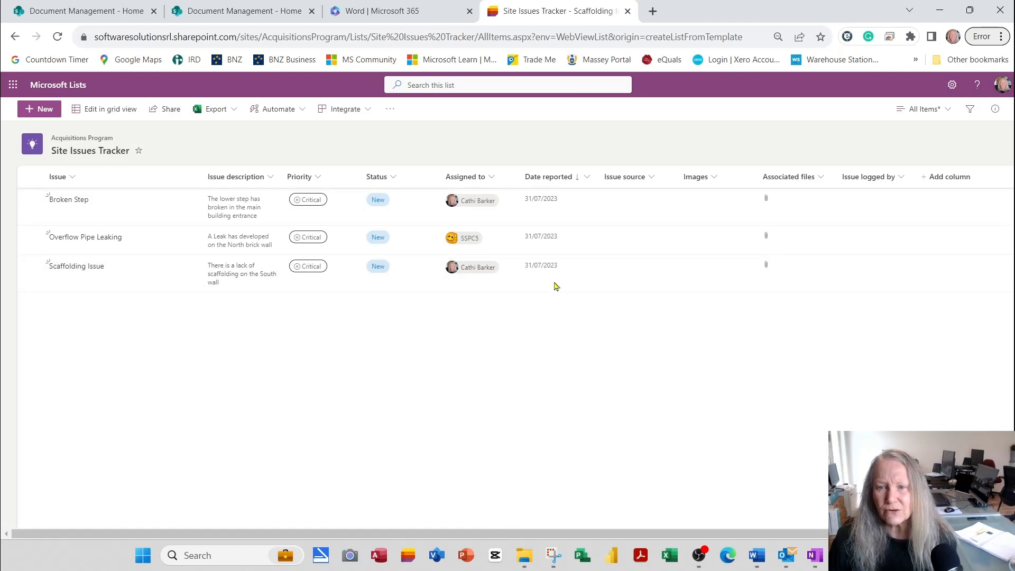
left_click(57, 35)
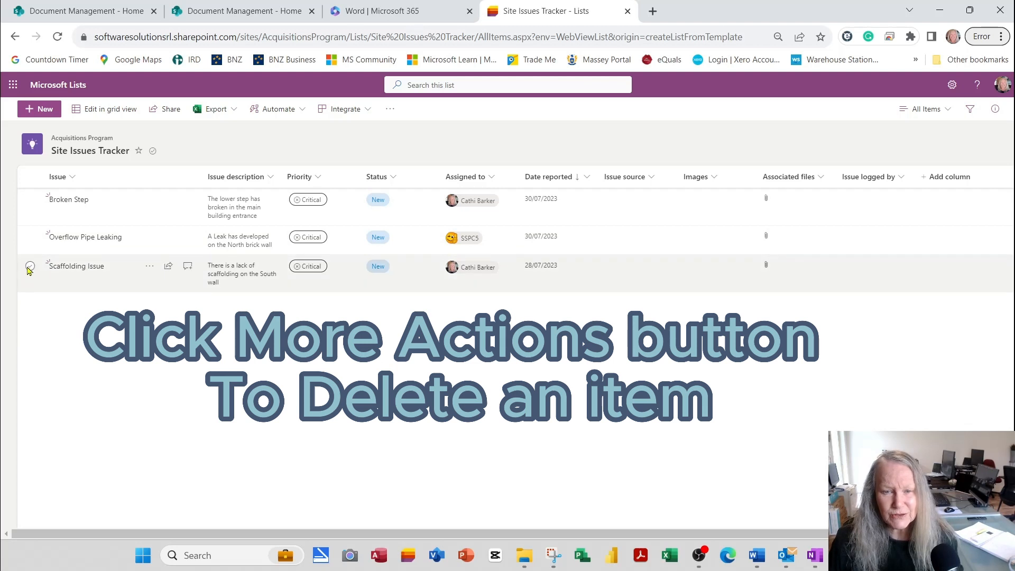
Step: Select the Scaffolding Issue item and examine the actions available for it, including Delete
left_click(30, 266)
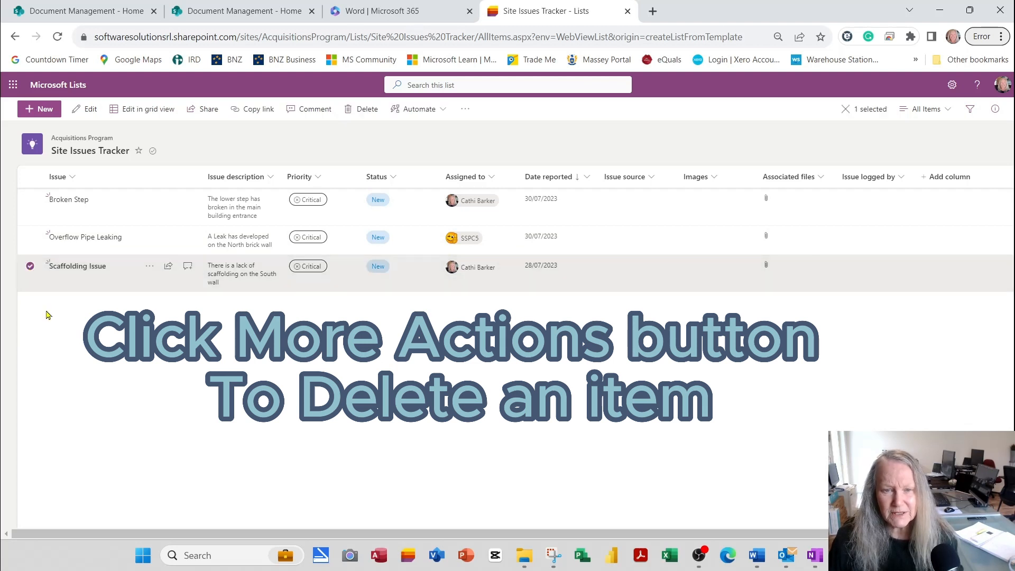
left_click(150, 267)
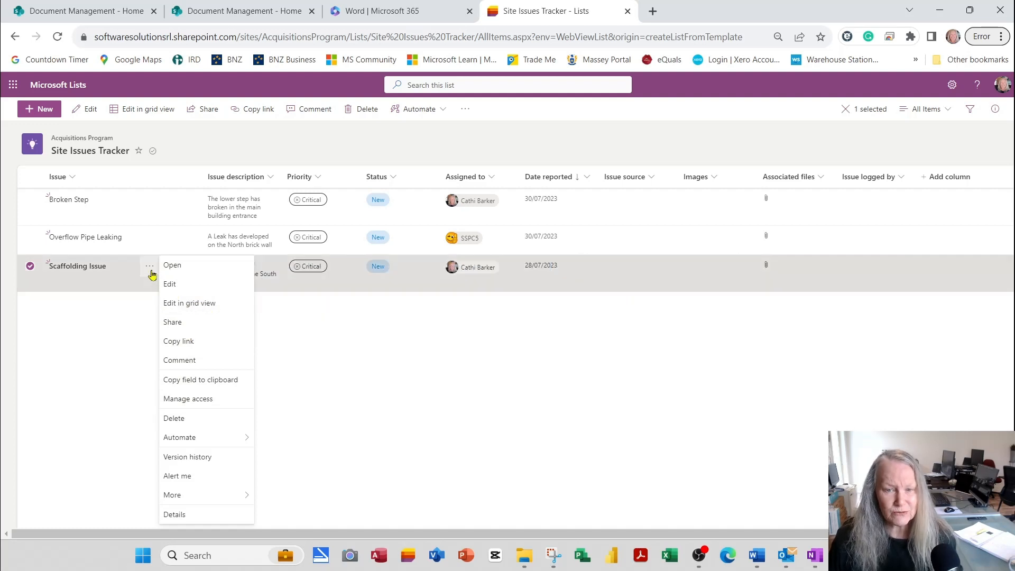
left_click(262, 382)
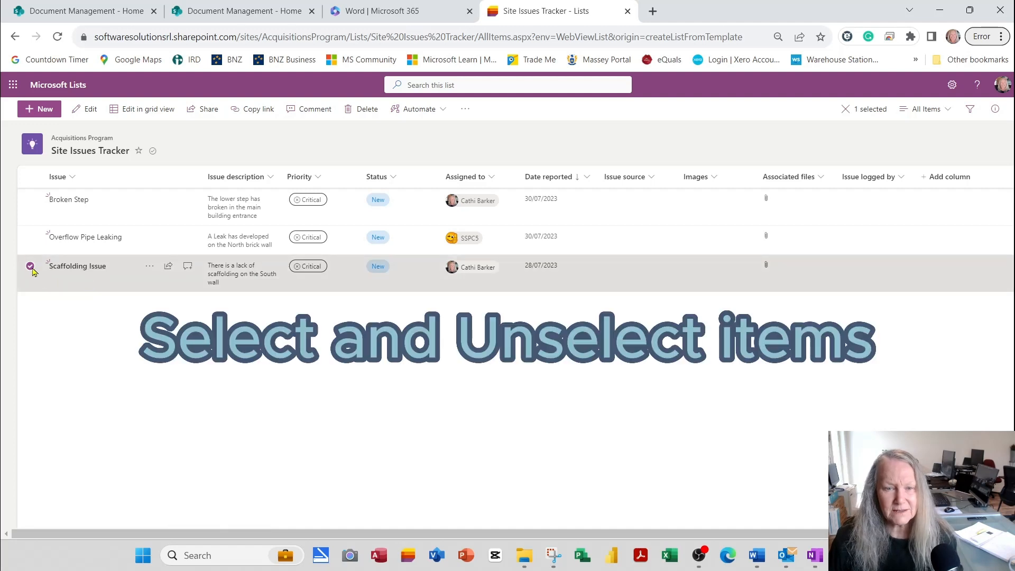
Step: Add the Overflow Pipe Leaking item to the selection and clear the whole selection
left_click(31, 237)
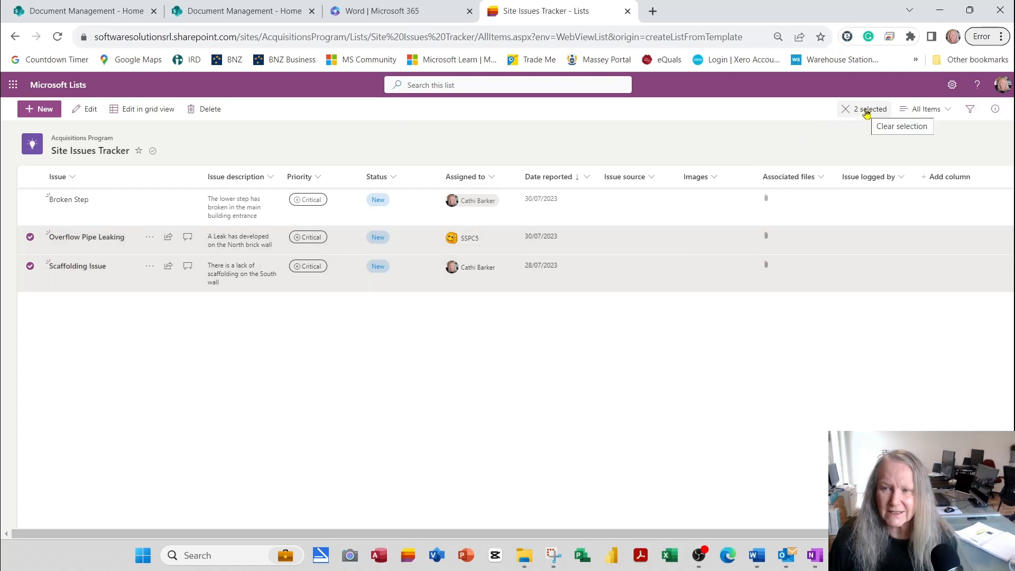
left_click(867, 110)
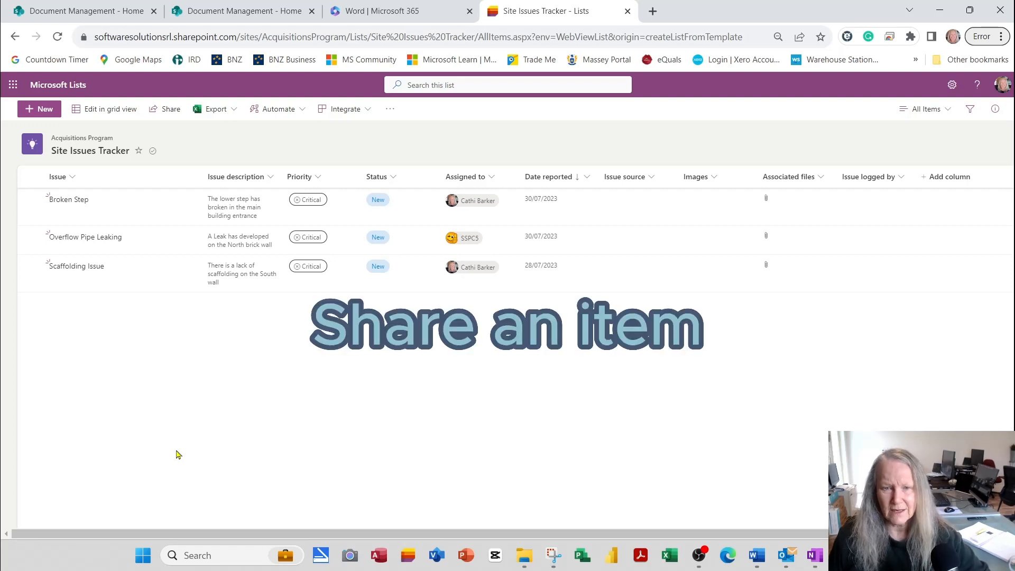
Step: Start sharing the Scaffolding Issue item and choose SSPC2 as the recipient
left_click(30, 266)
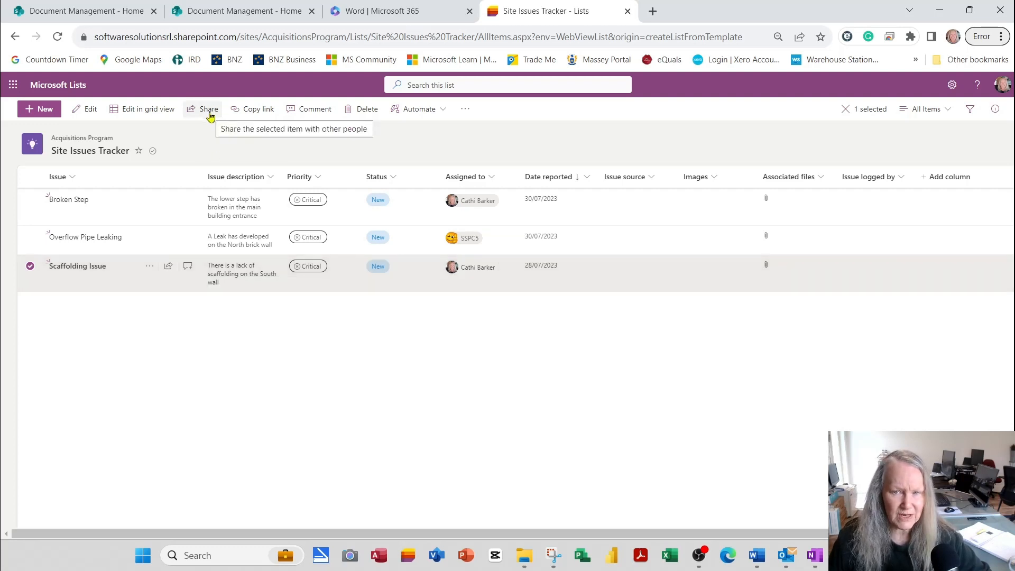
left_click(169, 267)
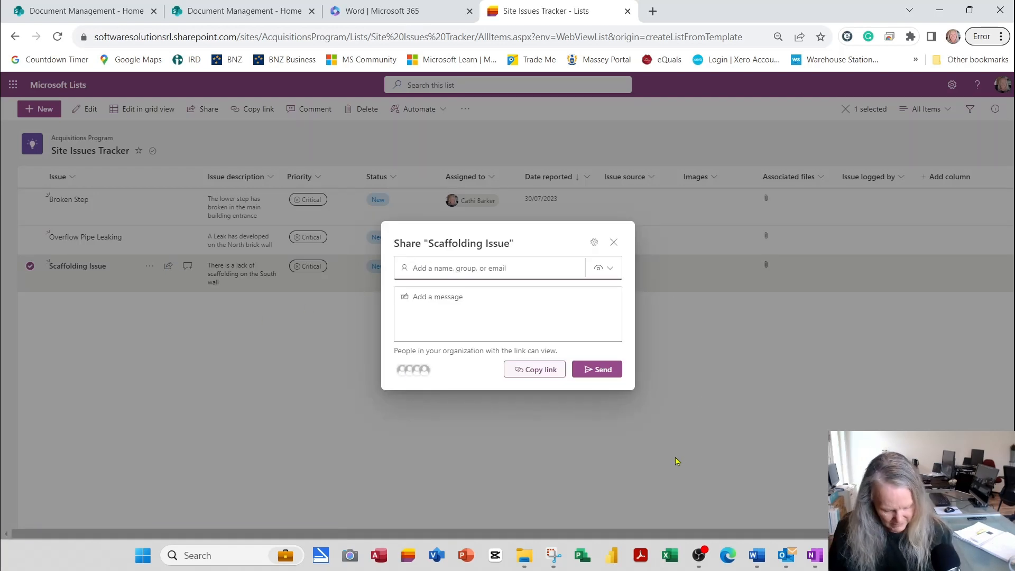
type("ssp")
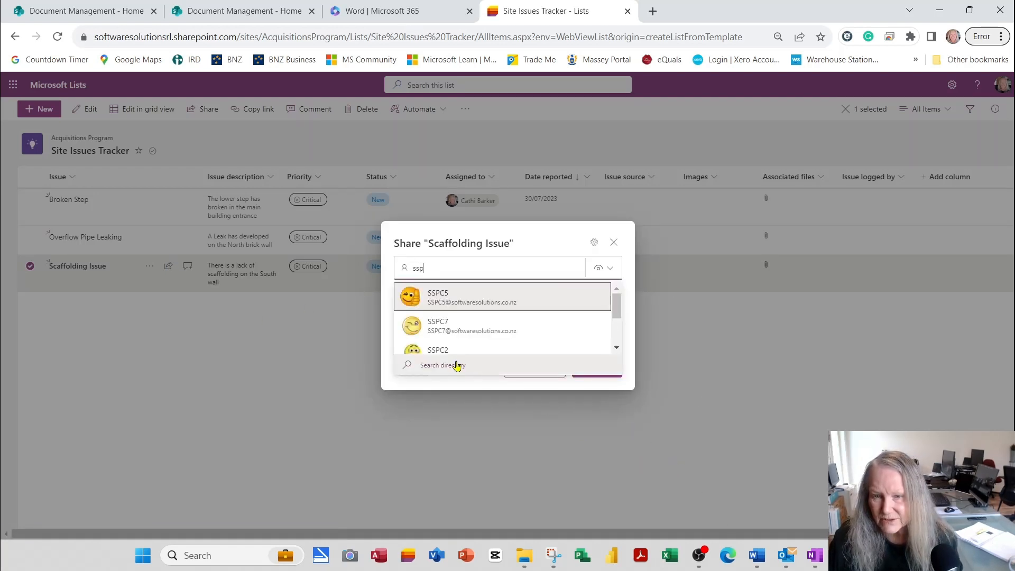
left_click(447, 350)
left_click(450, 328)
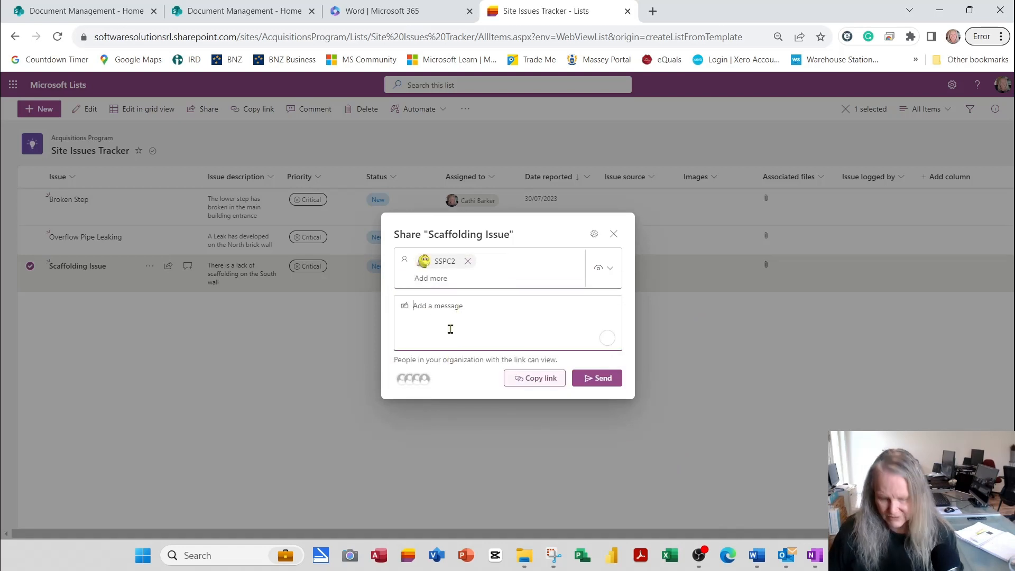
Step: Send the share with the message "Can you have a look at this issue and come back to me with a revised priority." and deselect the item
type("Can")
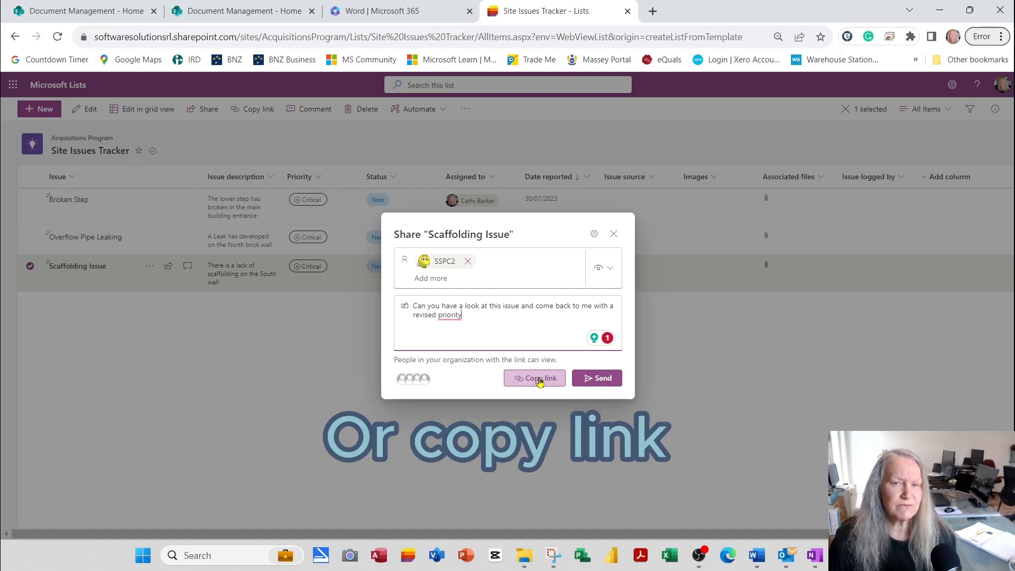
left_click(485, 320)
type(".")
left_click(607, 380)
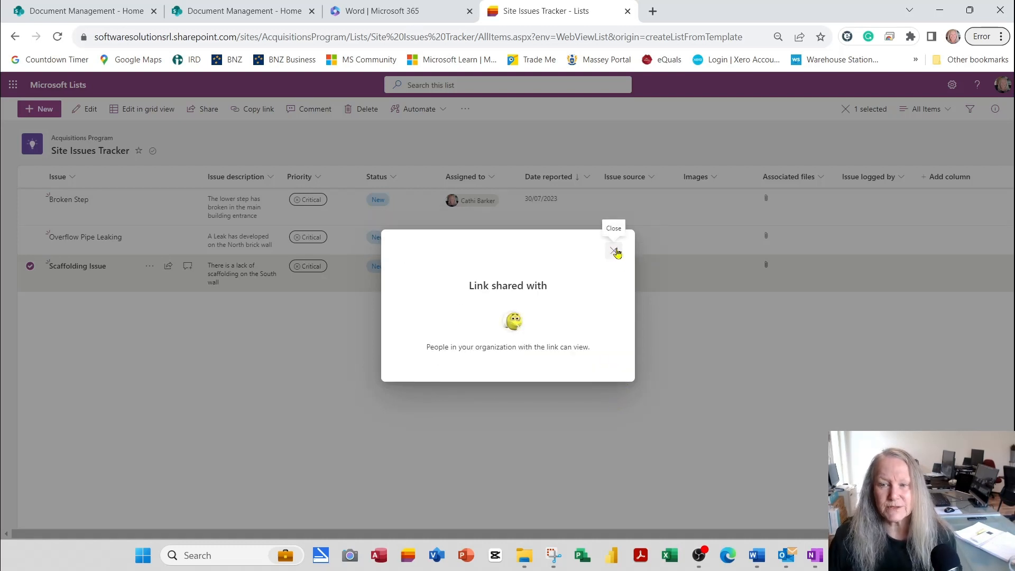
left_click(615, 252)
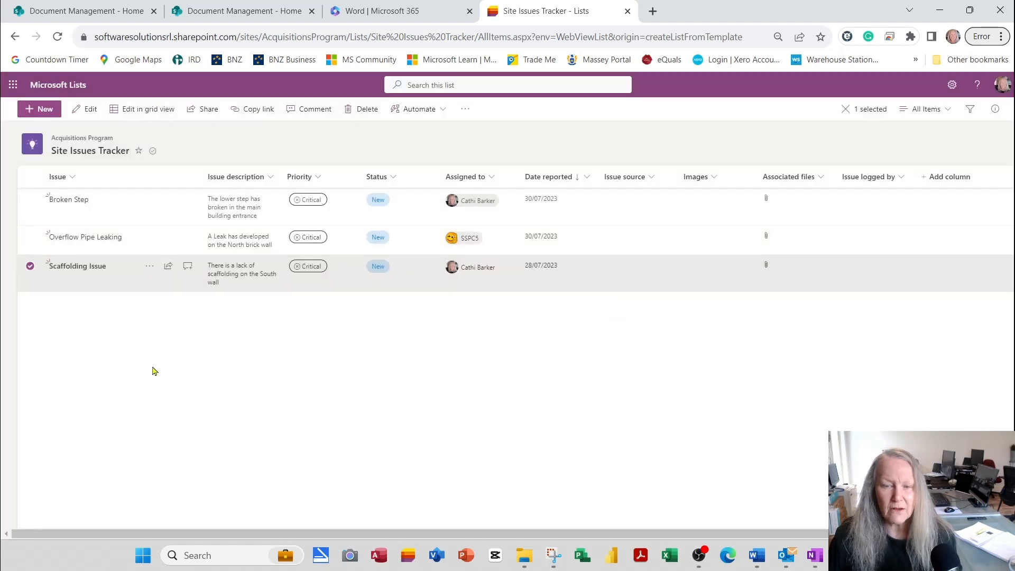
left_click(846, 109)
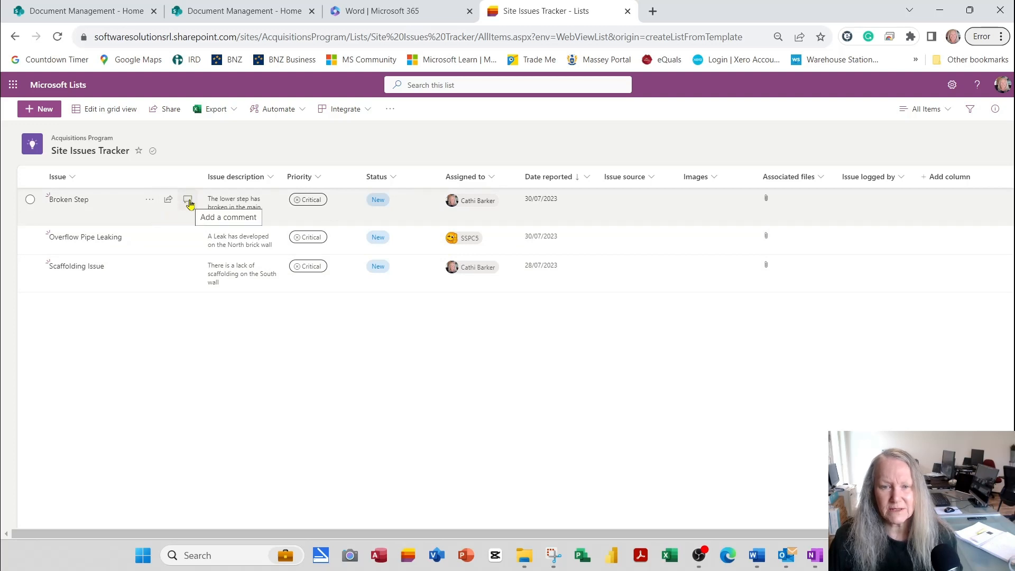
left_click(188, 200)
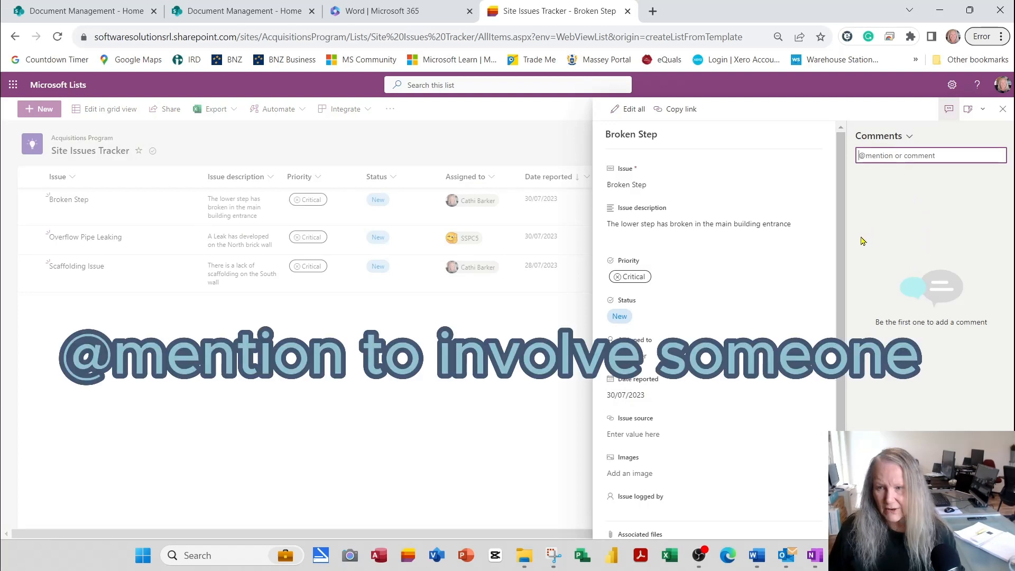
type("@")
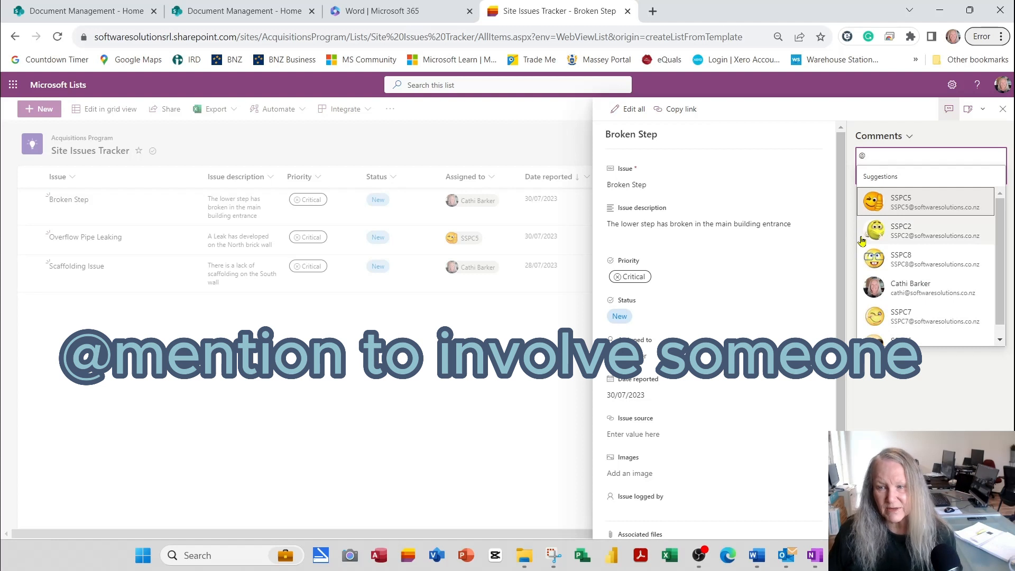
left_click(924, 318)
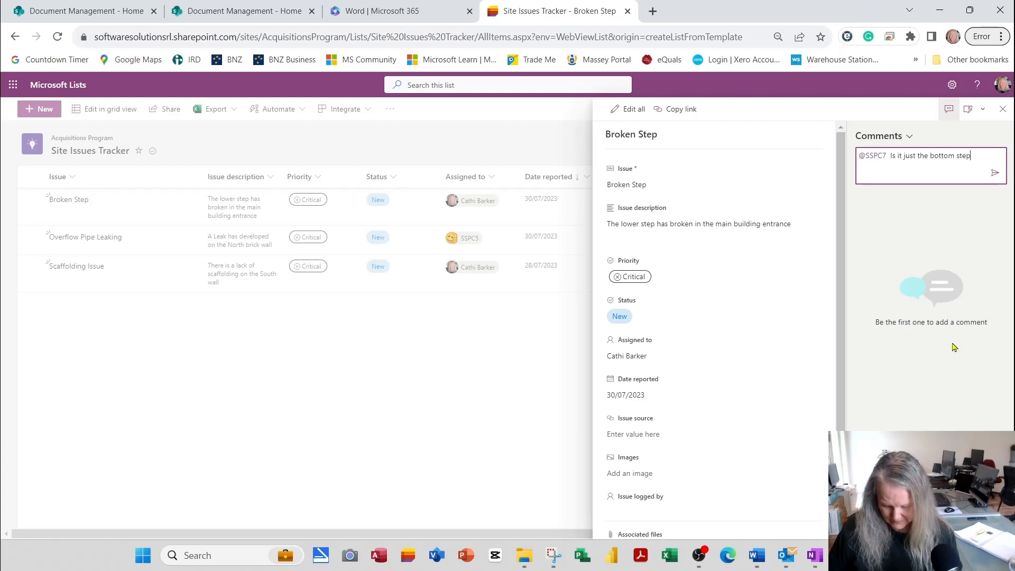
left_click(995, 173)
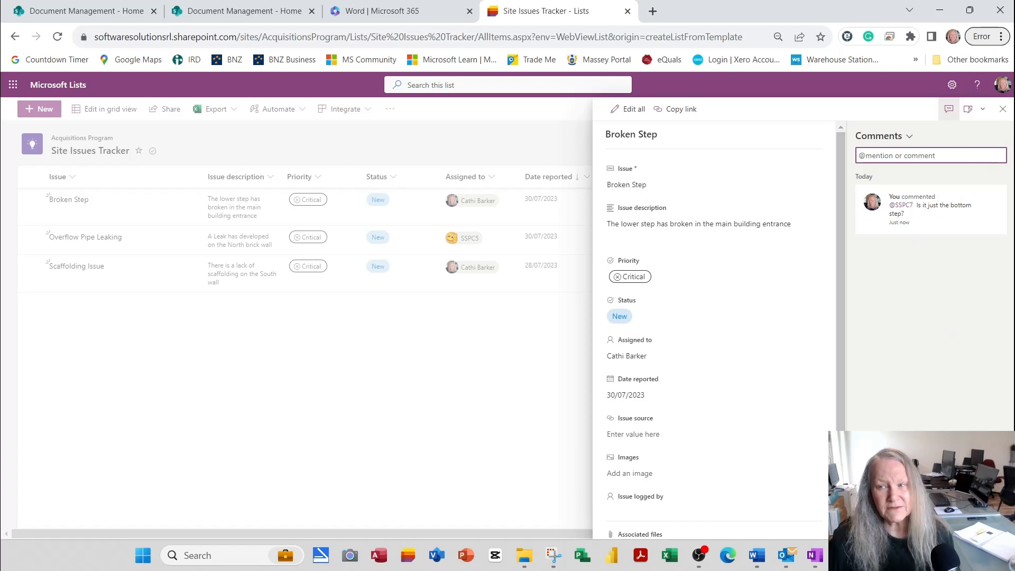
left_click(1003, 112)
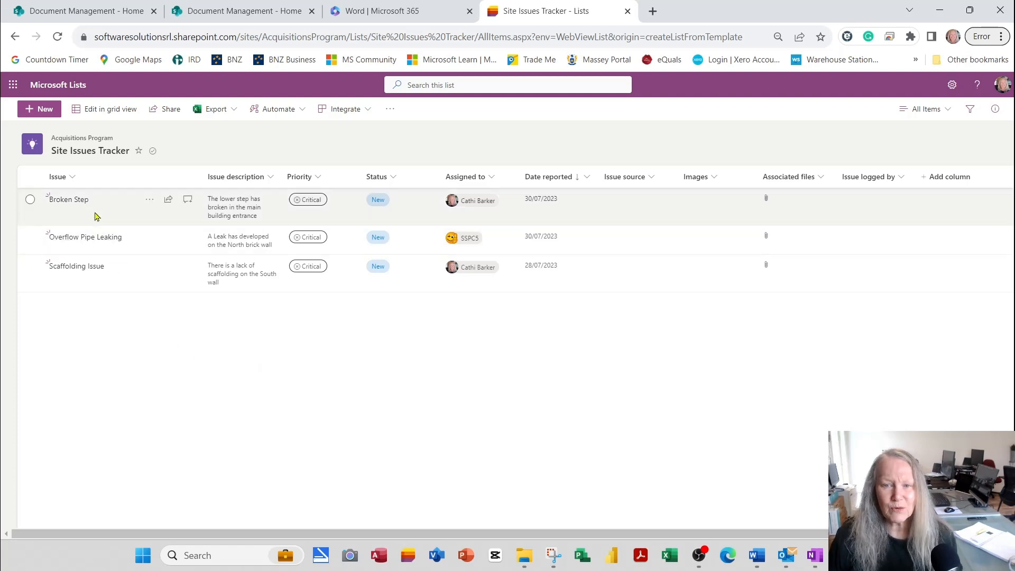
Step: Display the list as Compact List, switch it to Gallery and return to Compact List
left_click(935, 110)
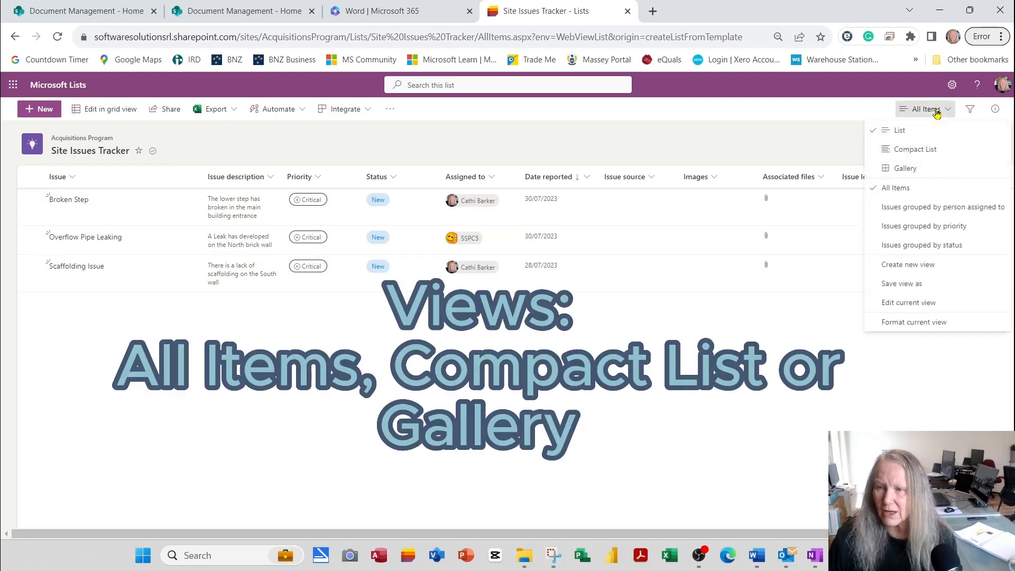
left_click(926, 154)
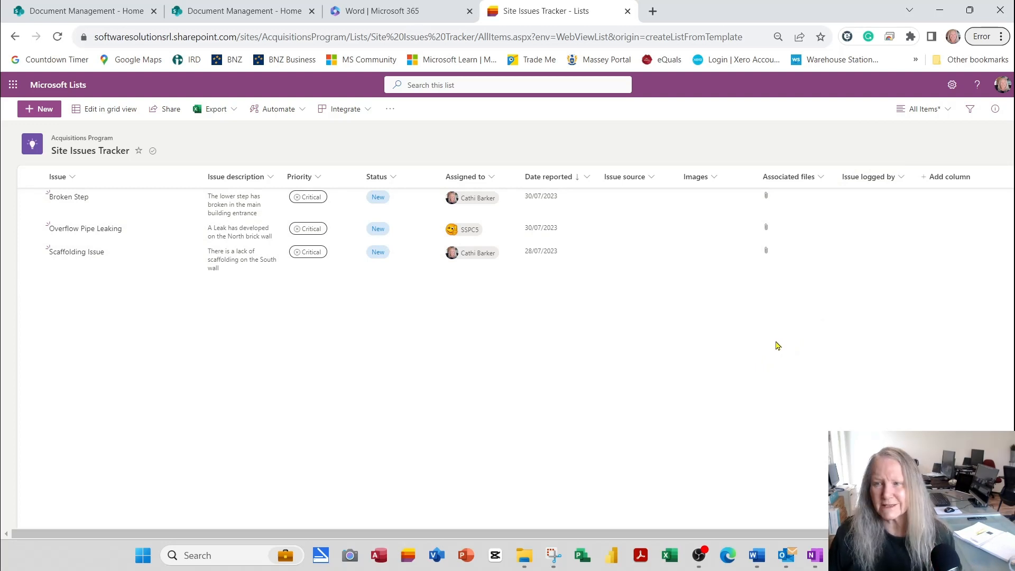
left_click(928, 111)
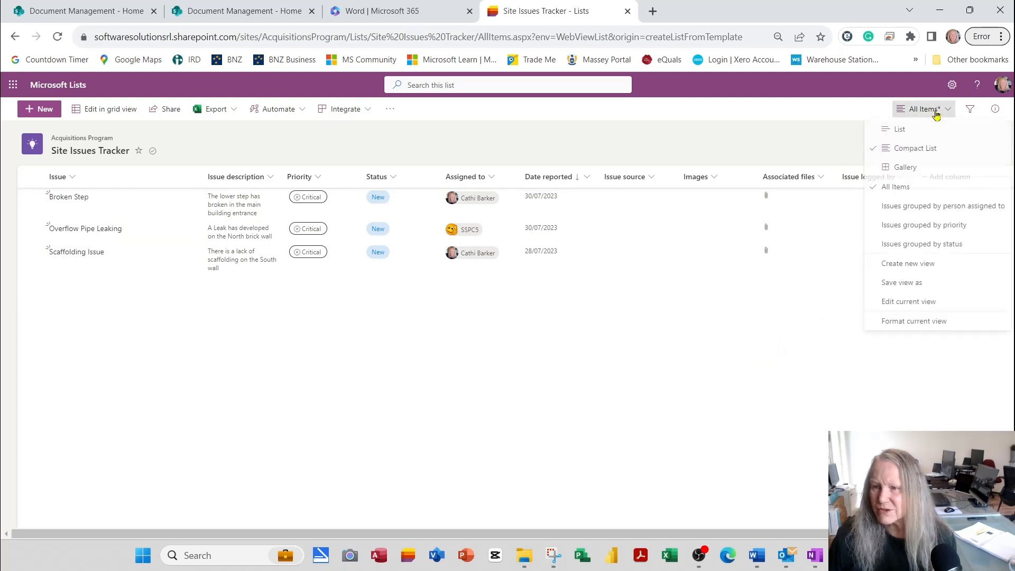
left_click(916, 171)
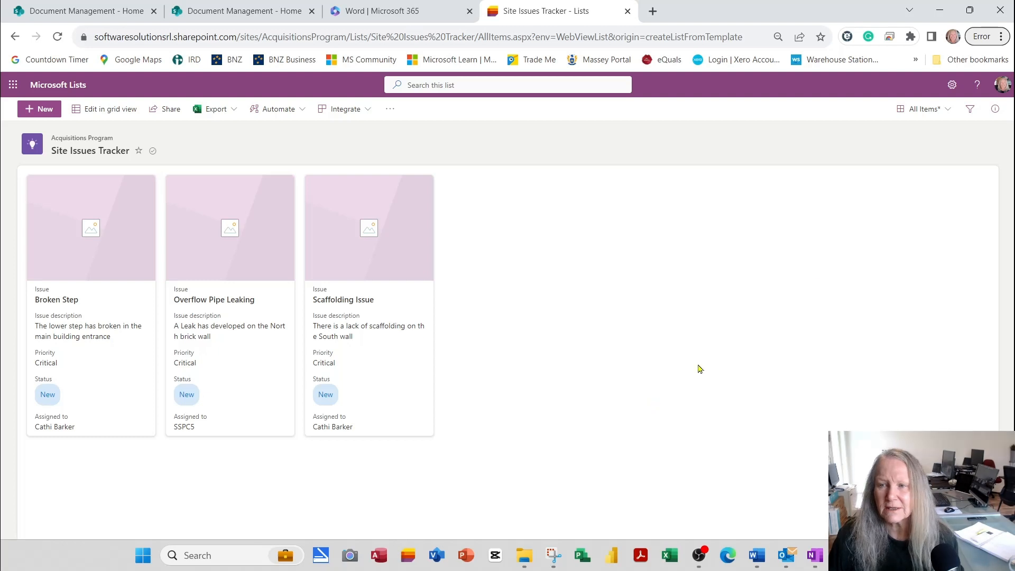
left_click(938, 109)
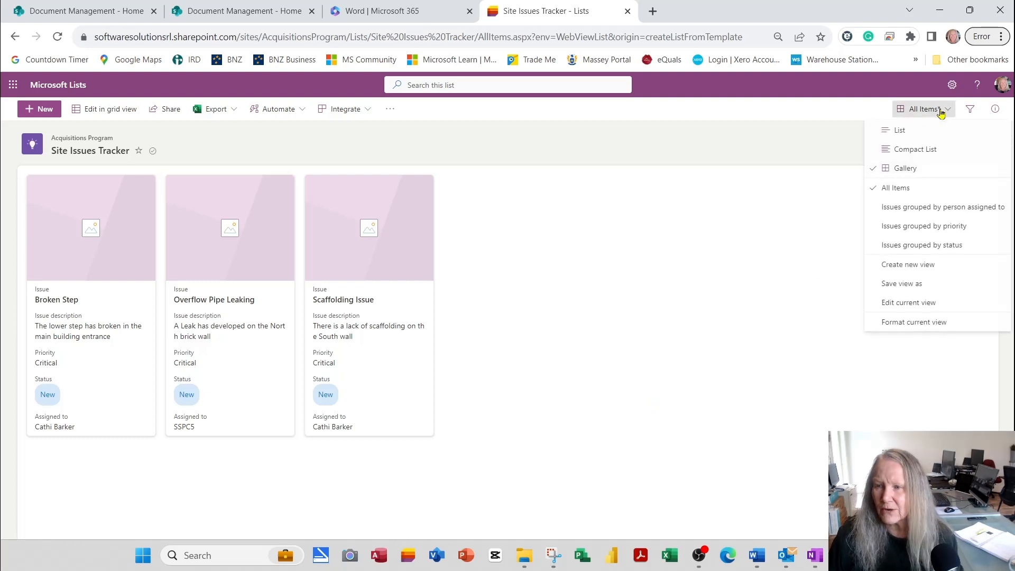
left_click(925, 153)
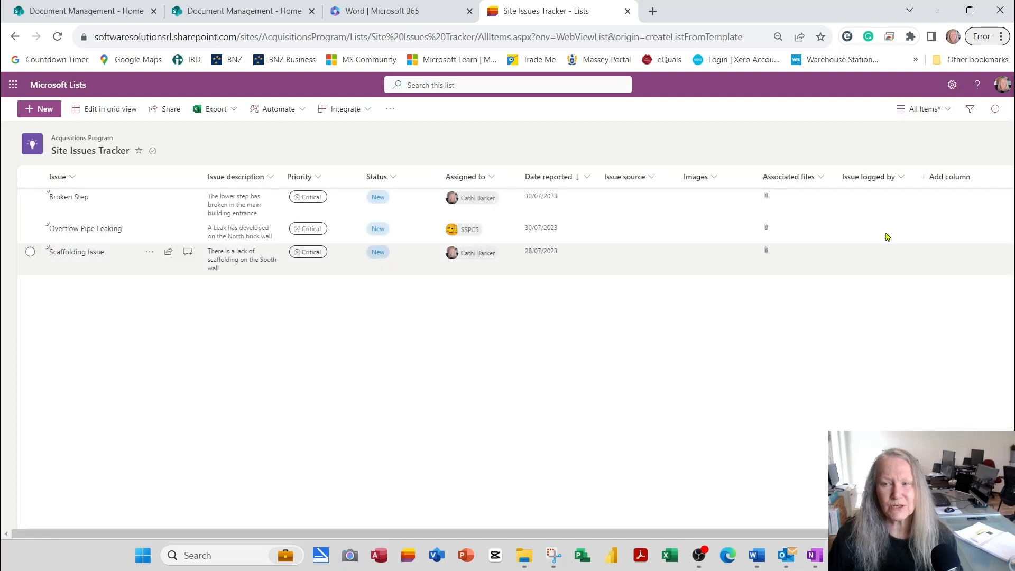
Step: Switch to the Issues grouped by priority view and set the Scaffolding Issue item's priority to Normal
left_click(923, 108)
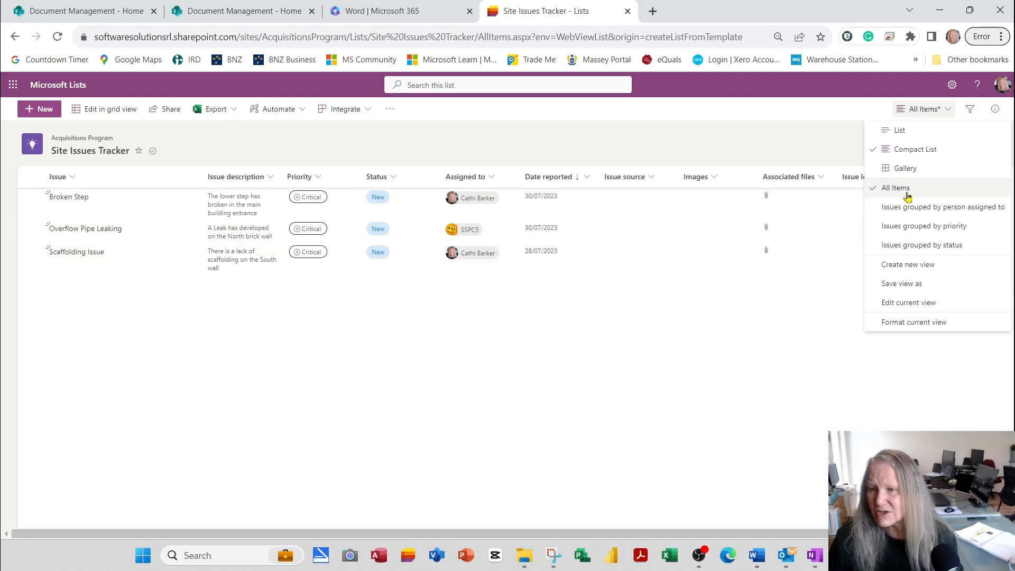
left_click(914, 225)
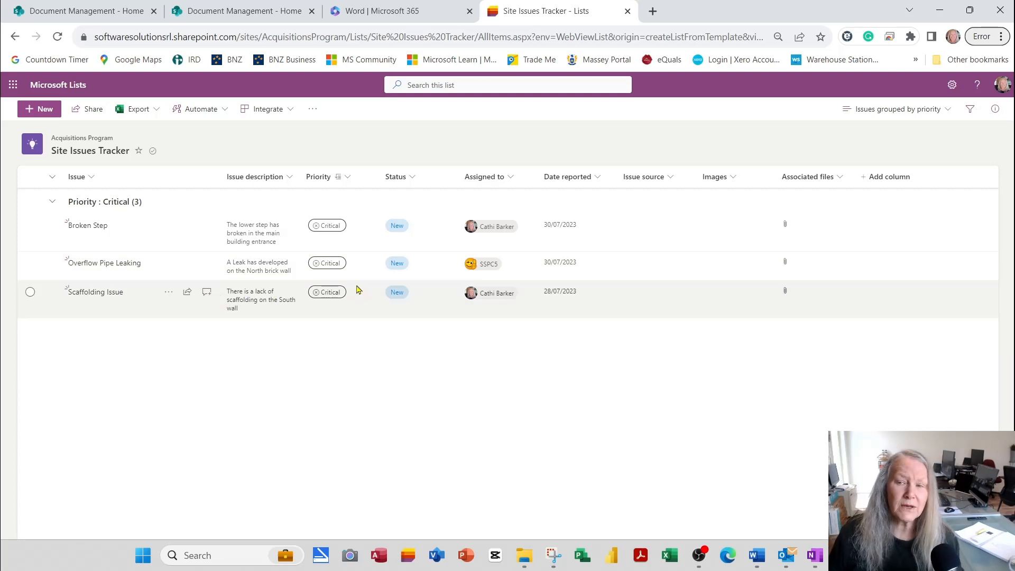
left_click(108, 297)
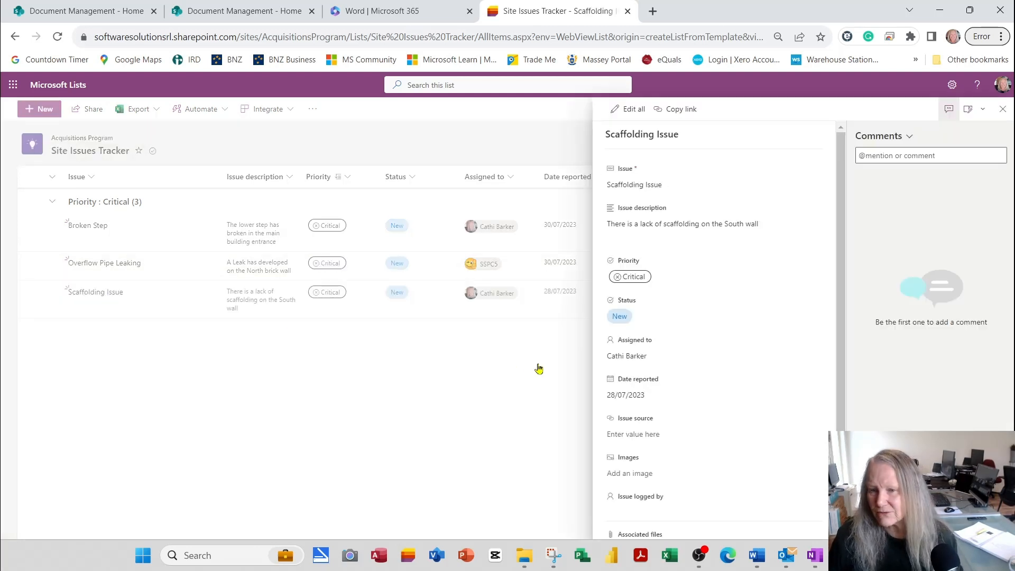
left_click(631, 283)
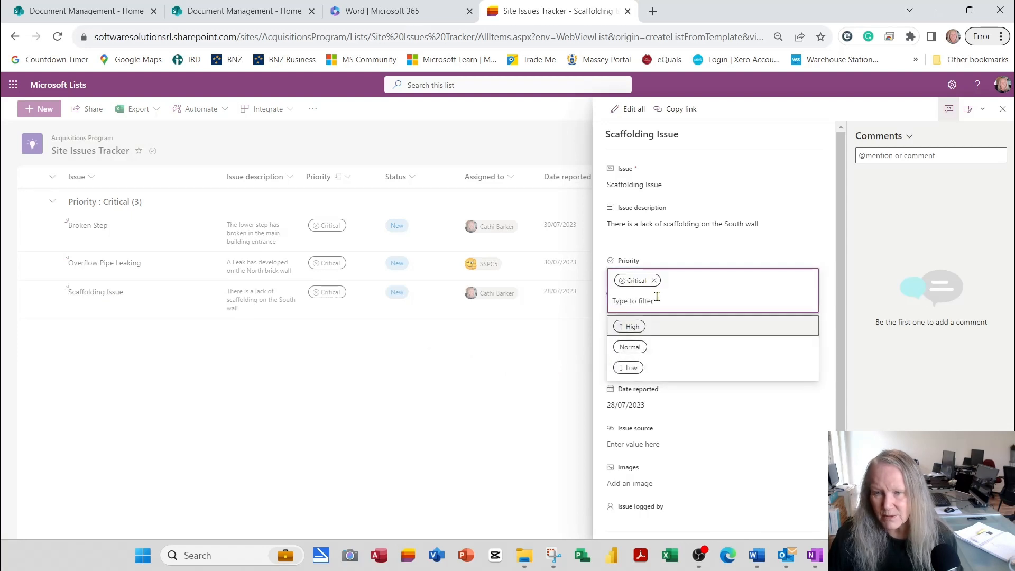
left_click(640, 347)
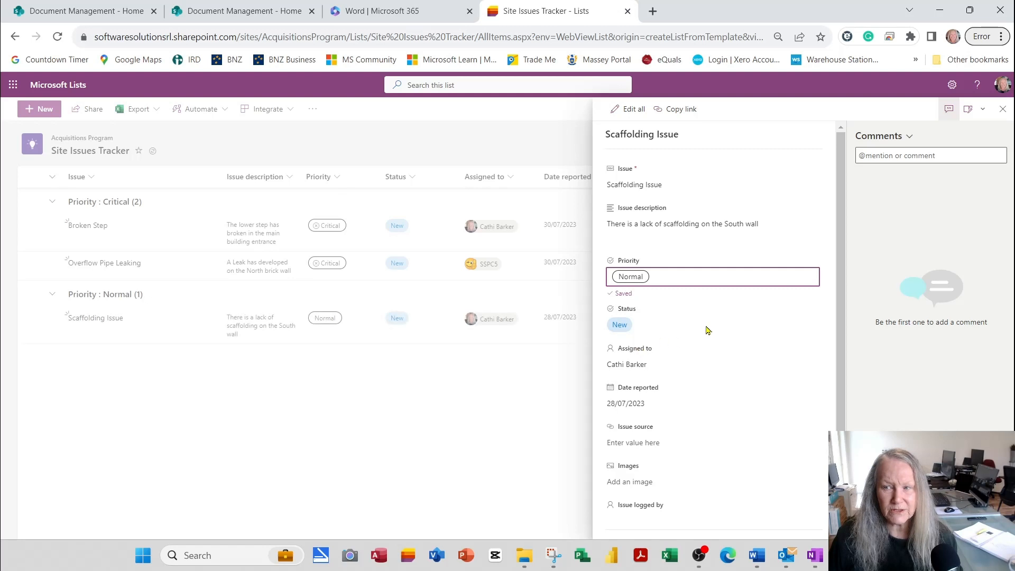
left_click(1003, 108)
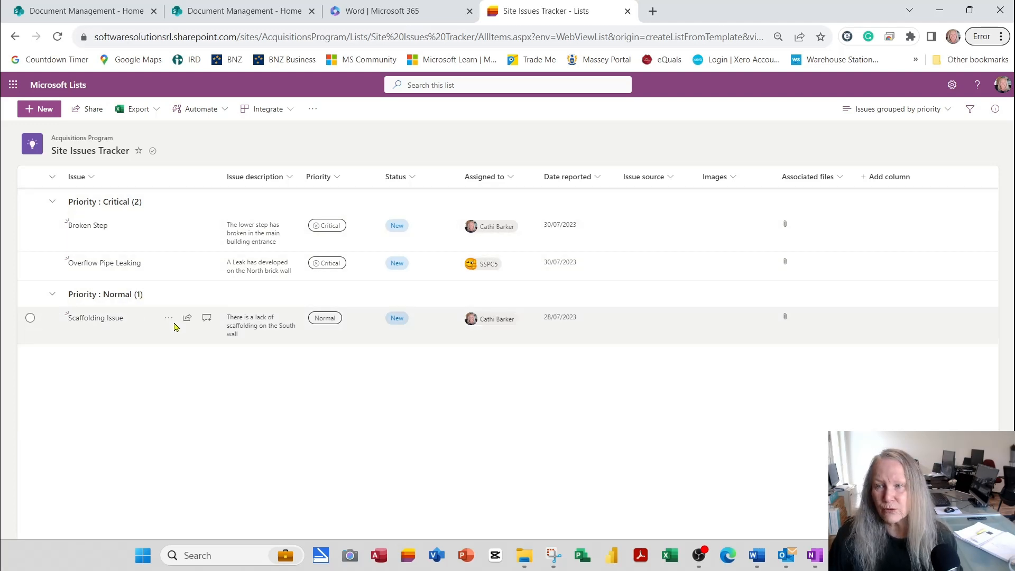
Step: Switch the list to the All Items view and back to Issues grouped by priority
left_click(947, 109)
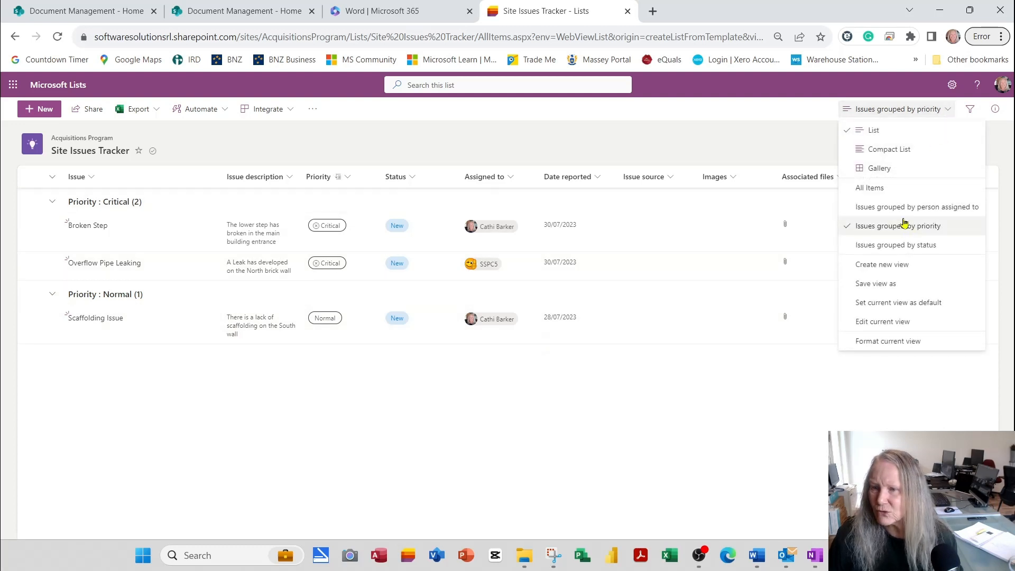
left_click(896, 188)
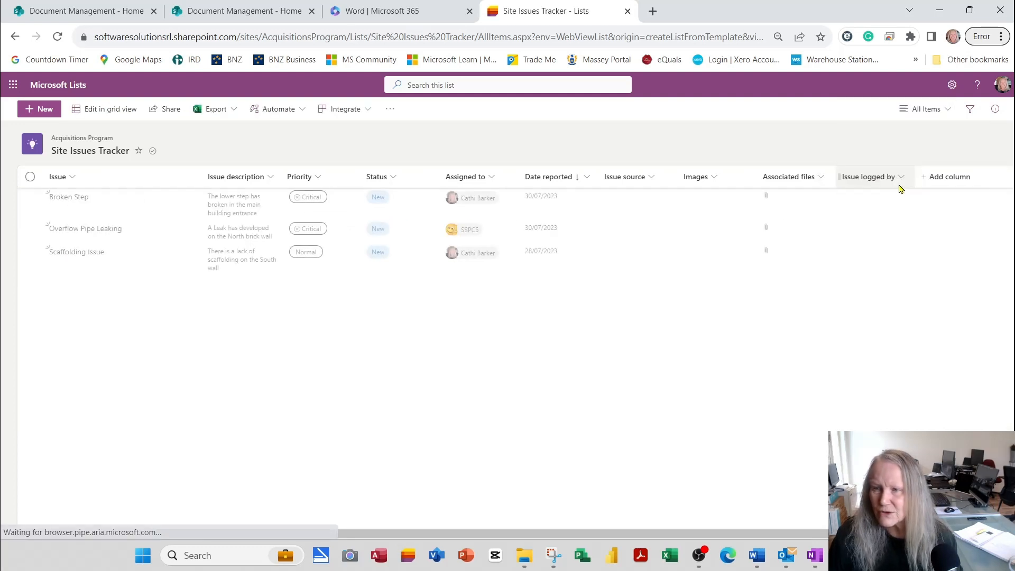
left_click(946, 109)
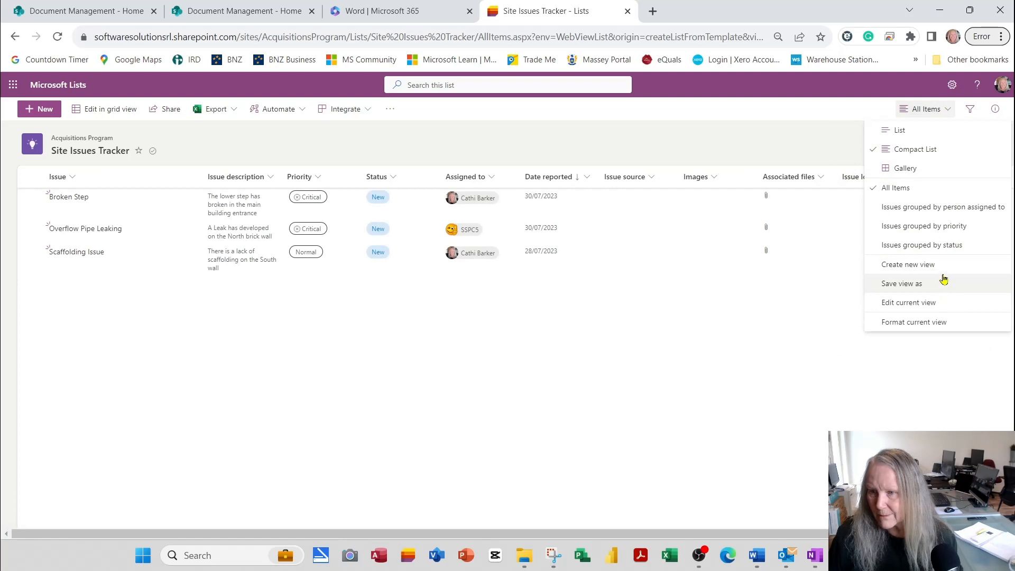
left_click(959, 228)
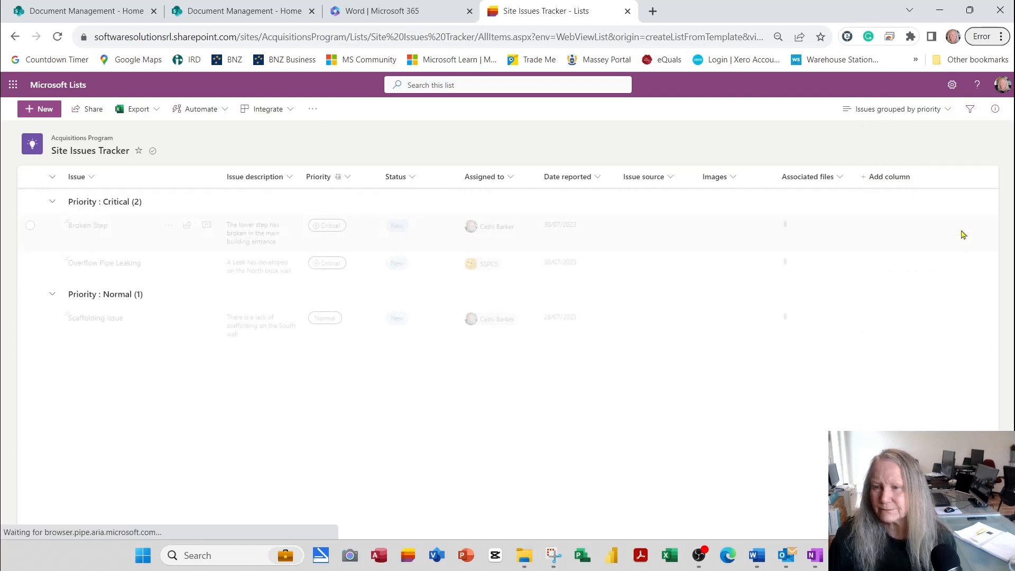
Step: Switch to the Issues grouped by status view and set the Scaffolding Issue item's status to In progress
left_click(934, 113)
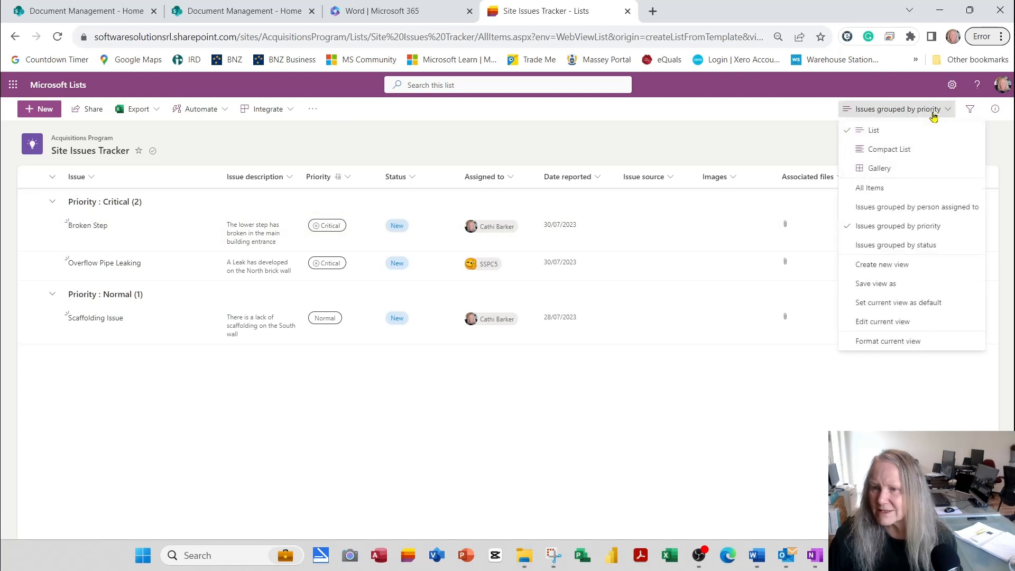
left_click(928, 248)
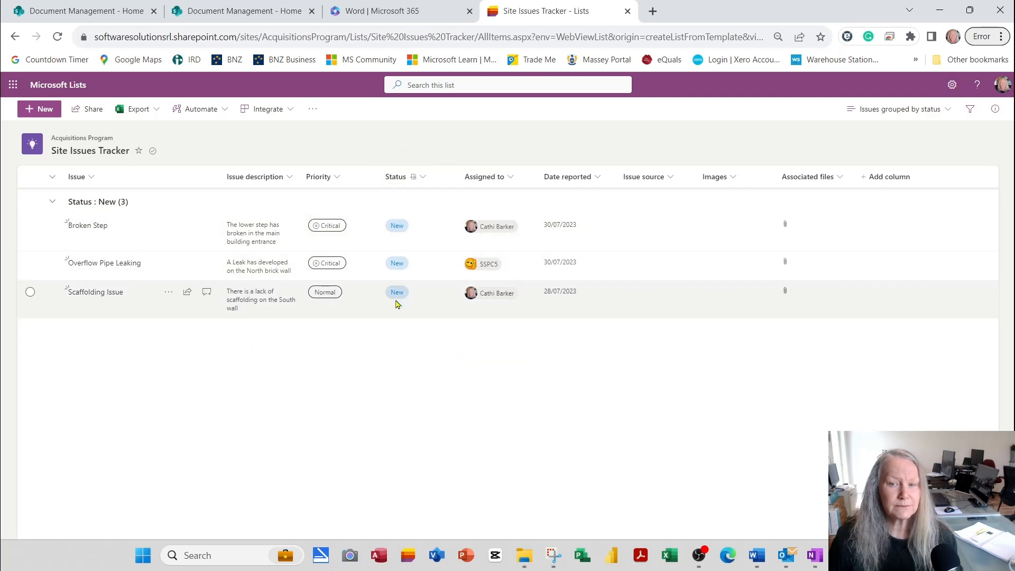
left_click(102, 292)
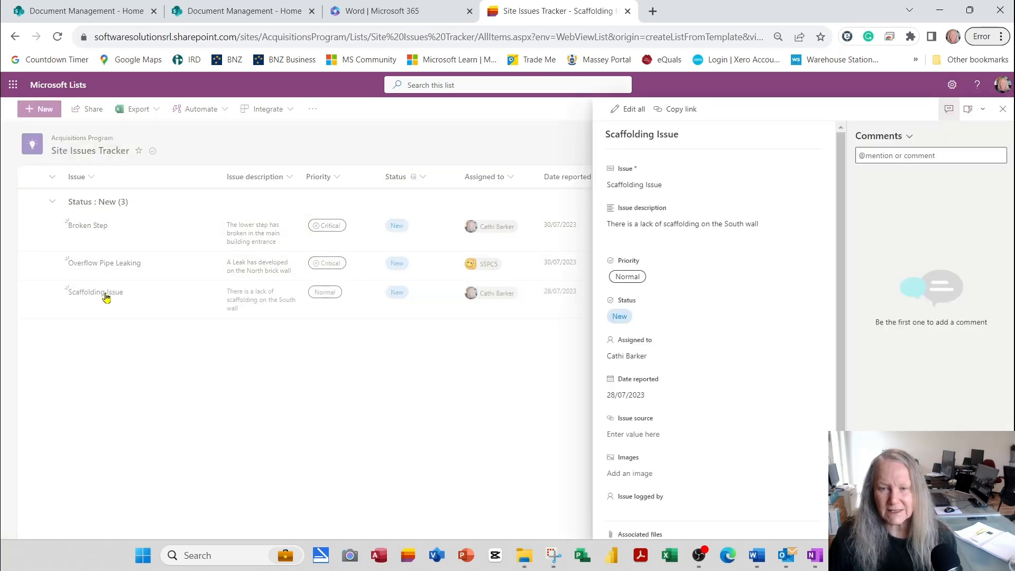
left_click(641, 317)
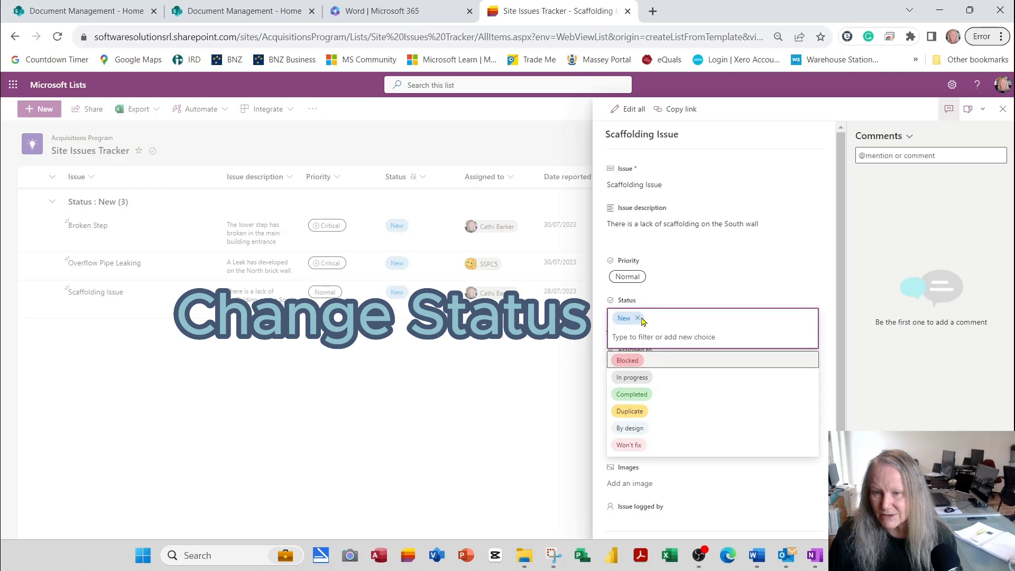
left_click(649, 383)
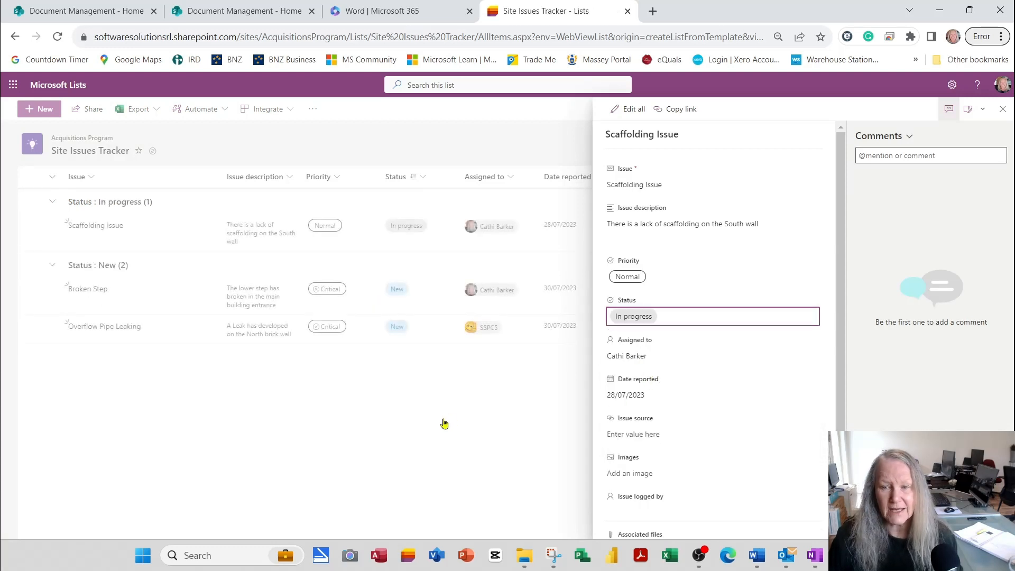
left_click(1003, 109)
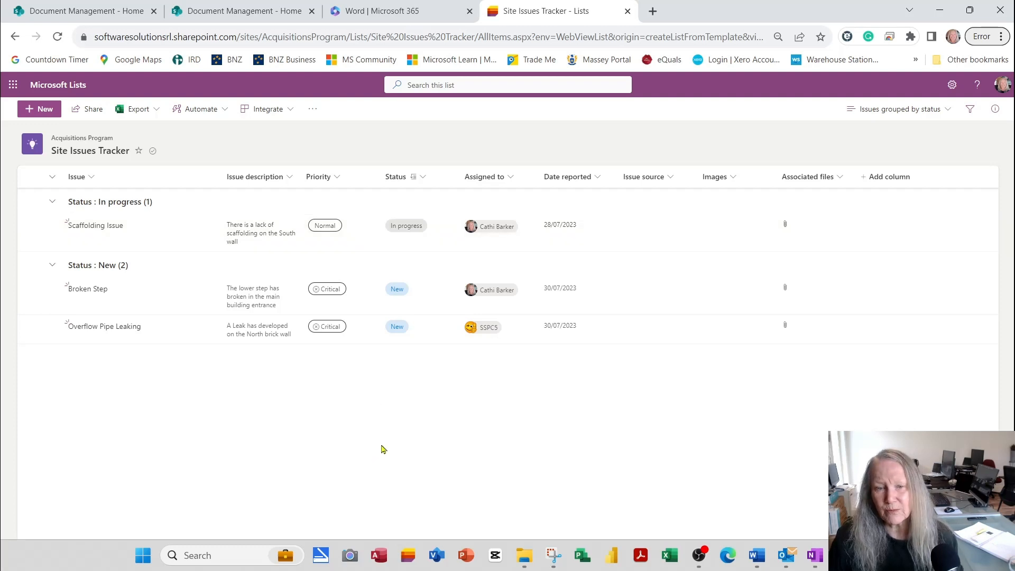
Step: Set the Overflow Pipe Leaking item's status to Completed and close the item
left_click(127, 331)
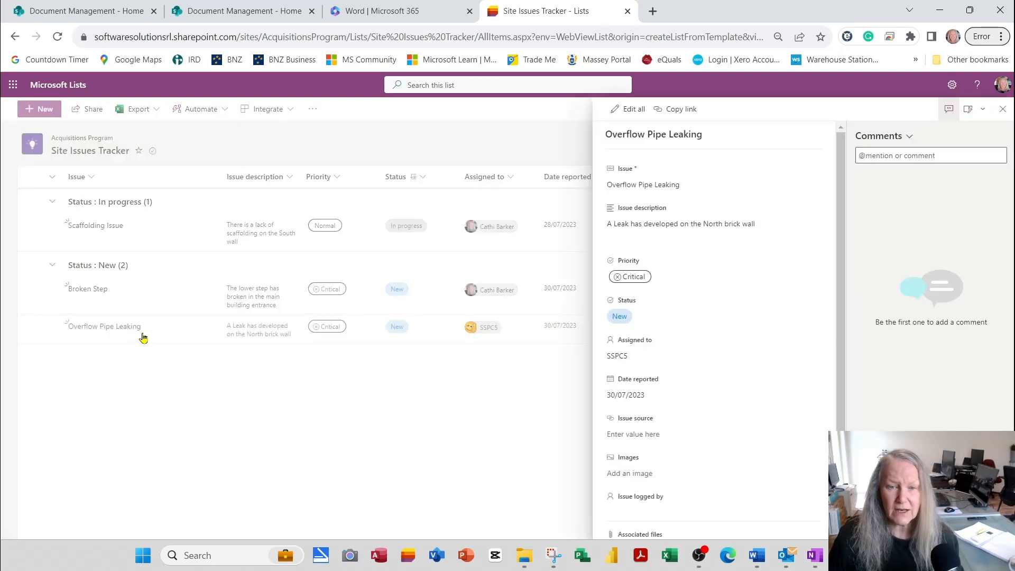
left_click(640, 319)
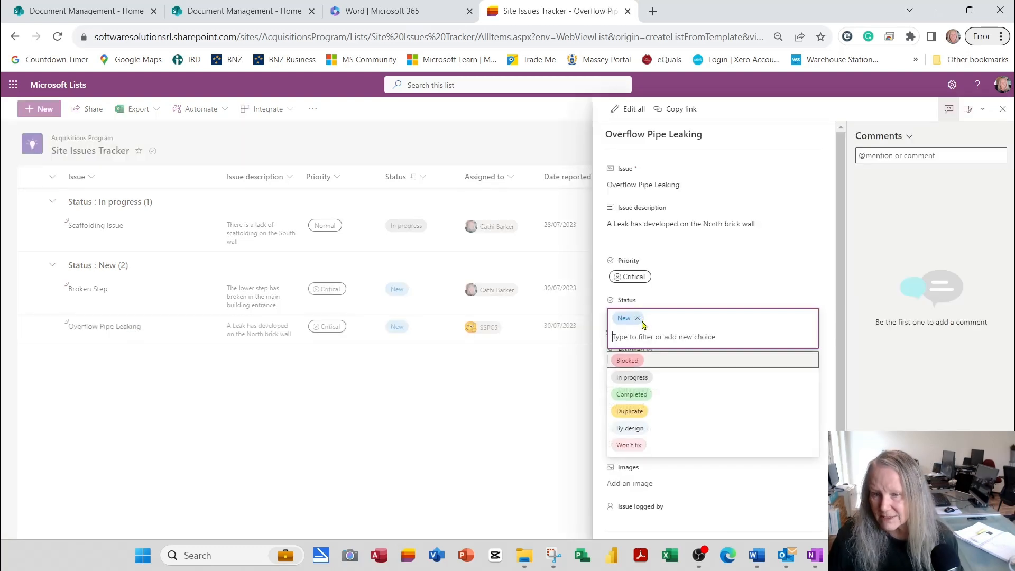
left_click(640, 400)
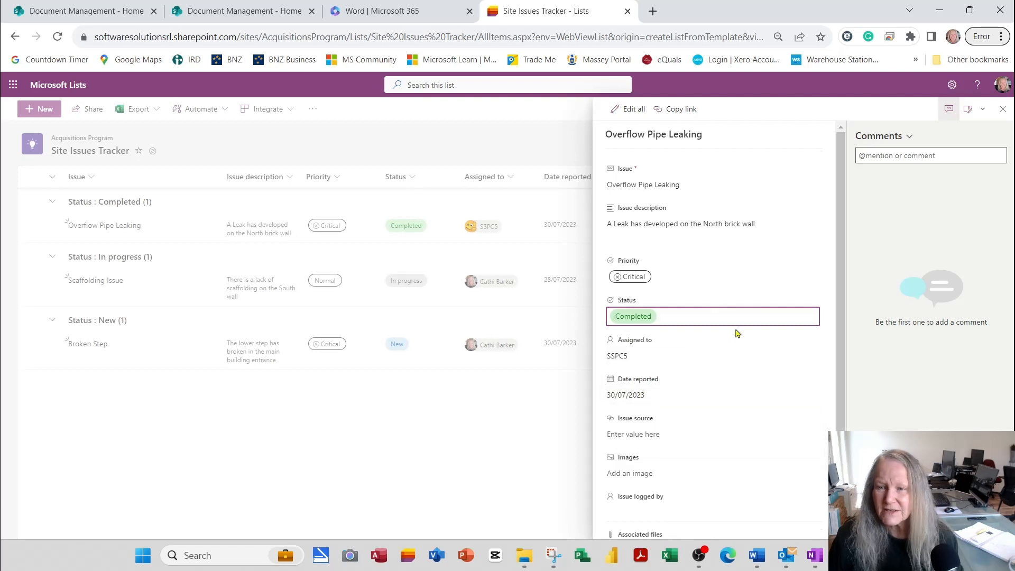
left_click(705, 320)
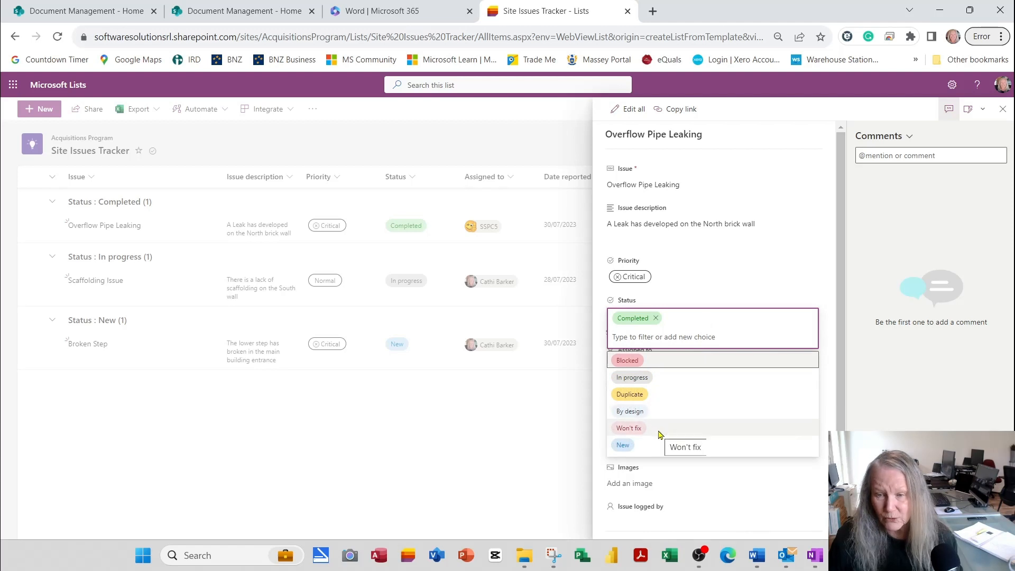
left_click(494, 451)
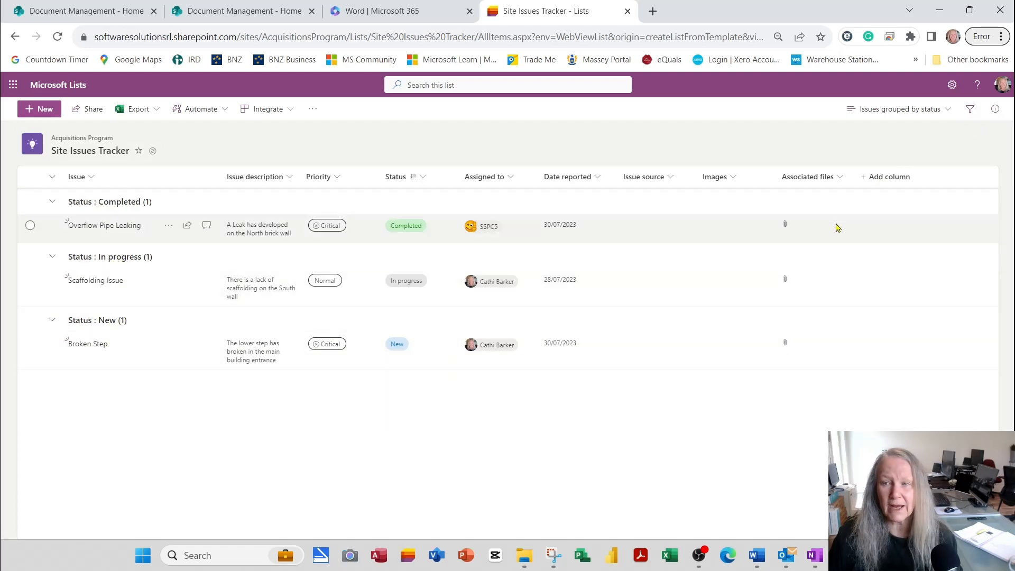
Step: Switch to the Issues grouped by person assigned to view, then collapse and re-expand the first person's group
left_click(938, 110)
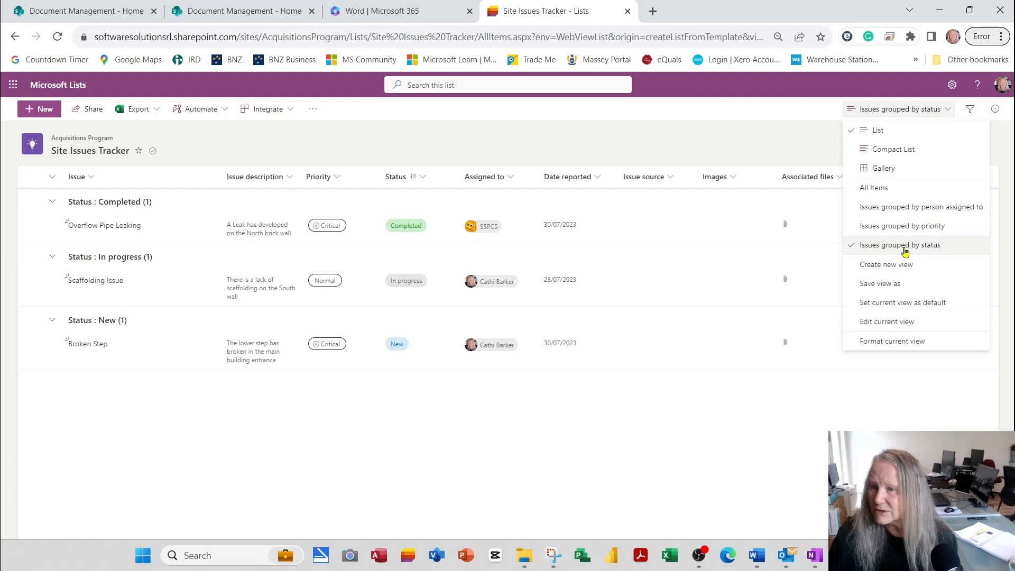
left_click(922, 212)
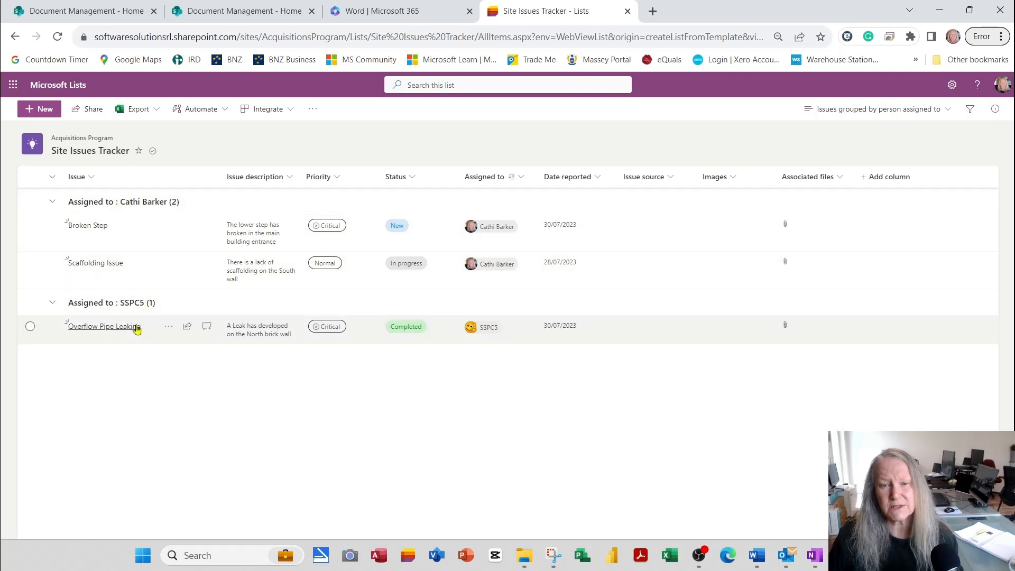
left_click(53, 201)
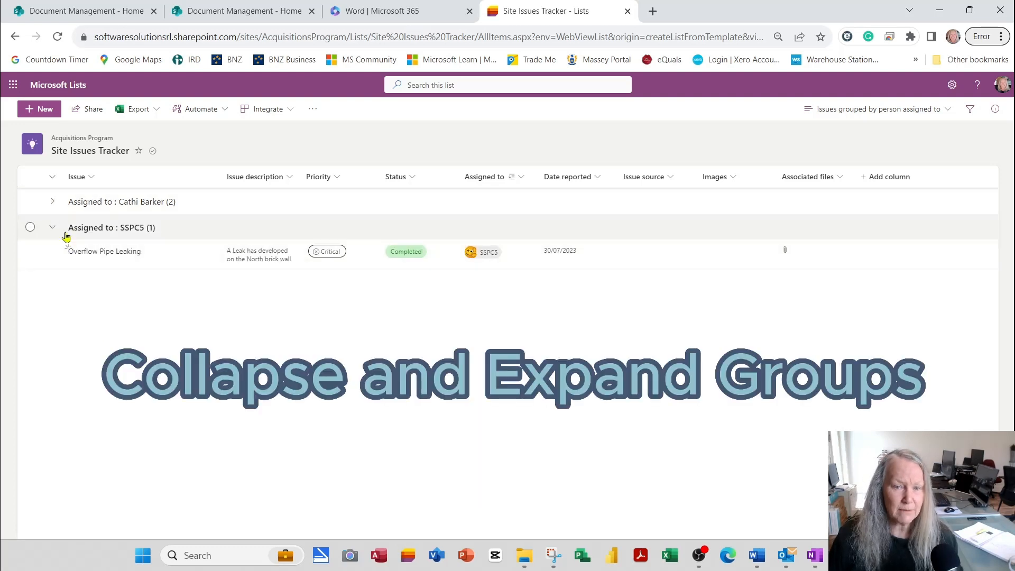
left_click(53, 203)
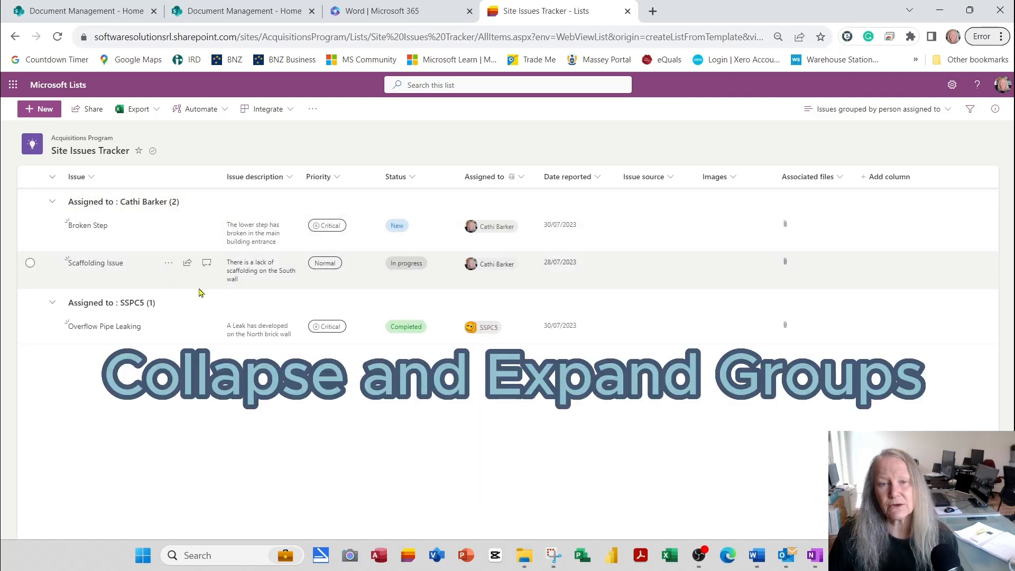
Step: Return the list to the All Items view
left_click(946, 109)
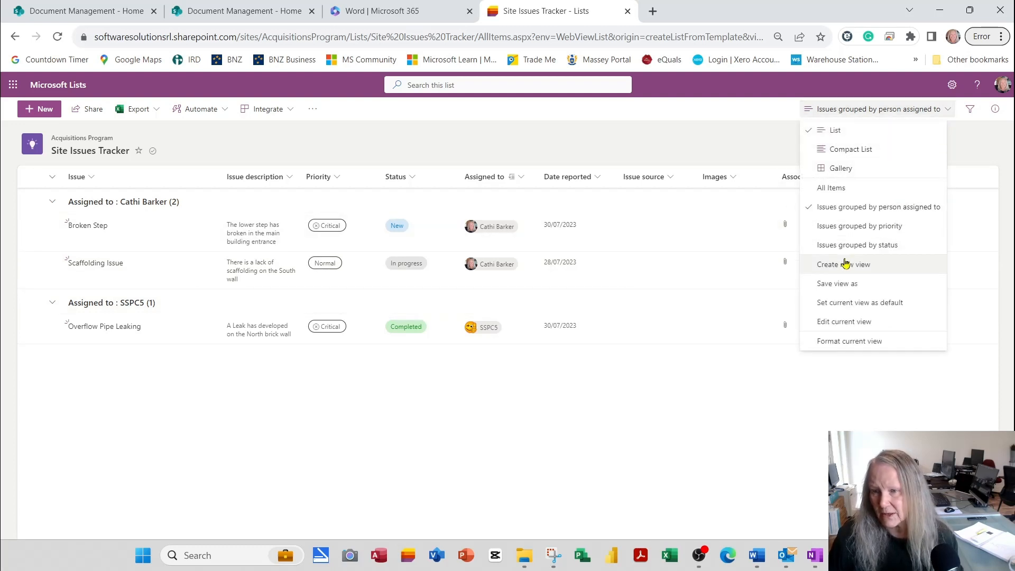
left_click(834, 189)
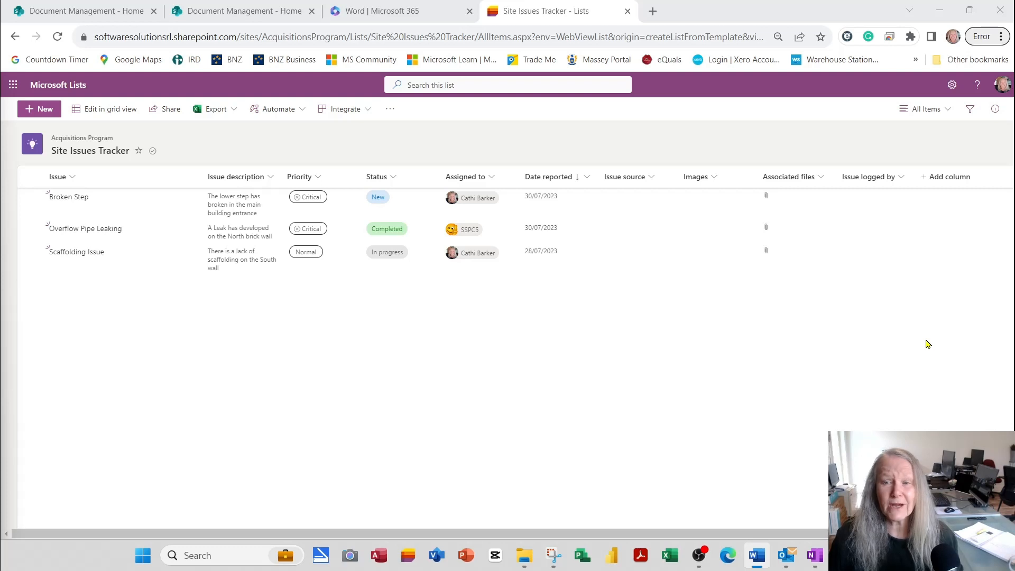
left_click(940, 113)
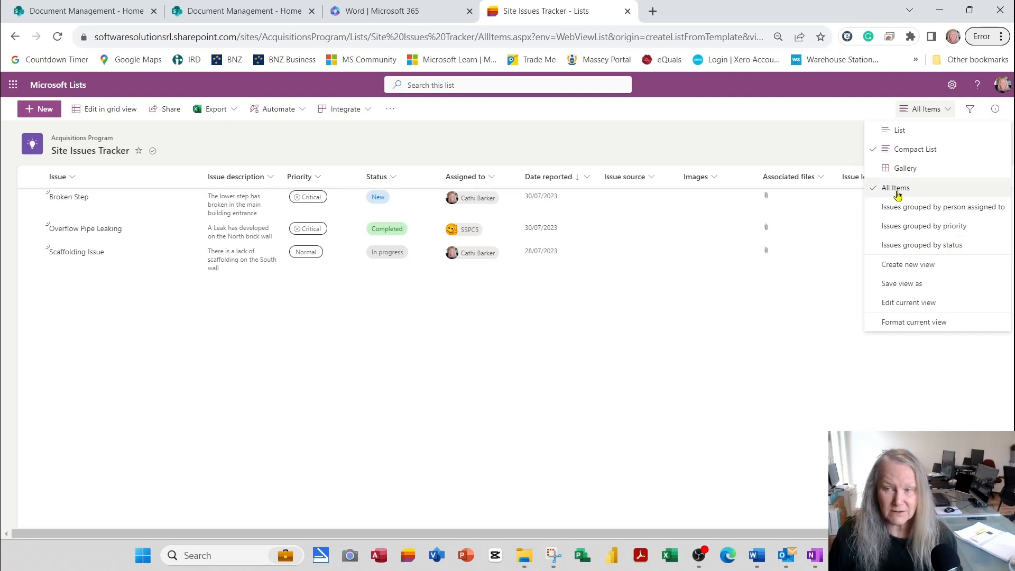
left_click(728, 361)
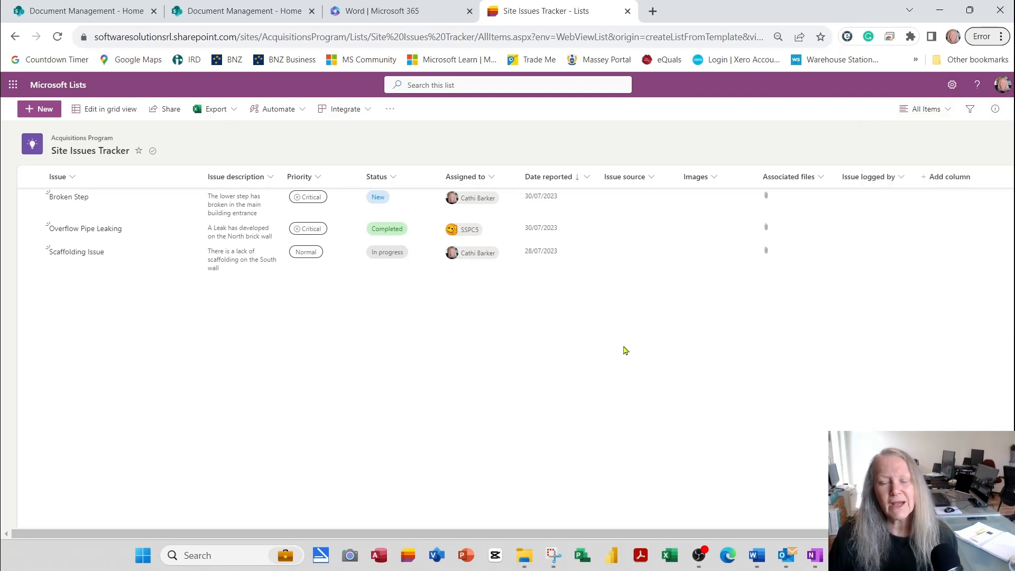
left_click(942, 111)
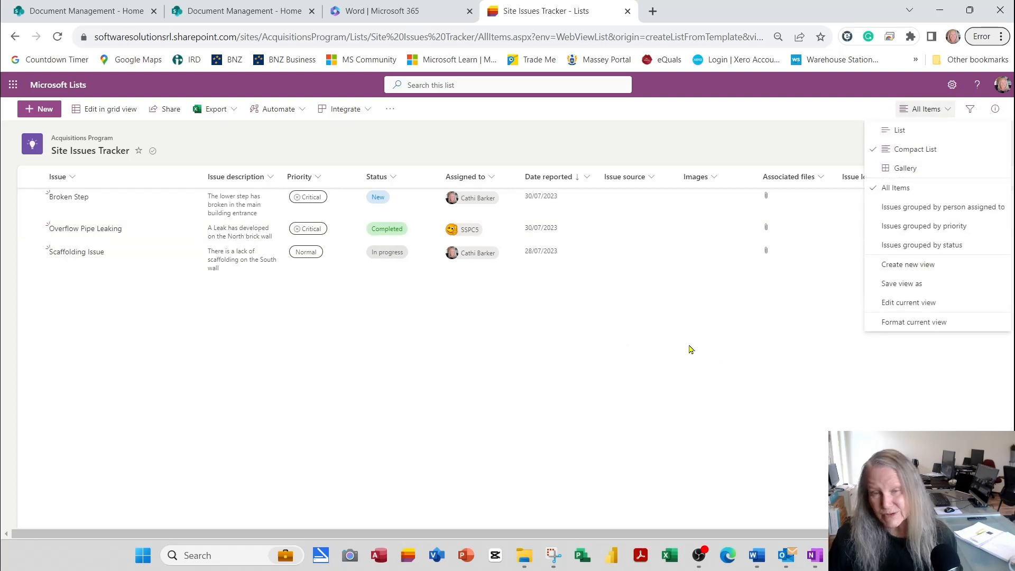
left_click(604, 370)
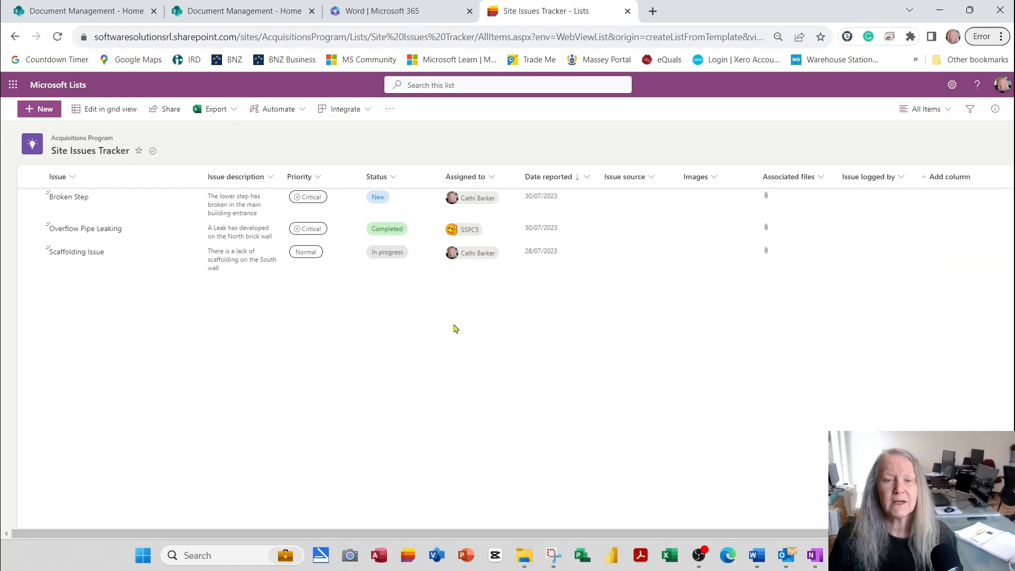
Step: Narrow the Issue column and slightly narrow the Status column
left_click_drag(202, 176, 138, 181)
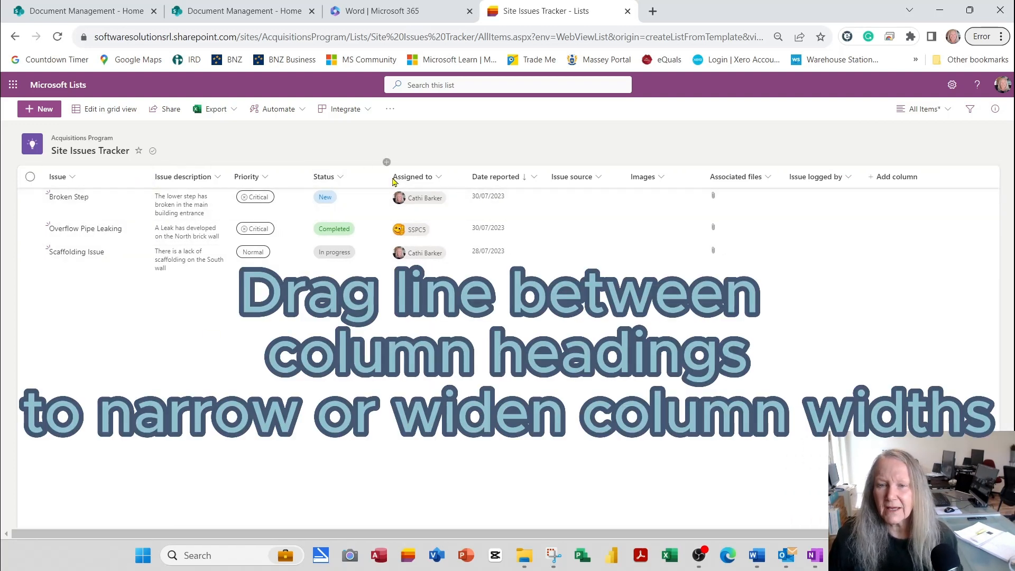
left_click_drag(386, 178, 372, 179)
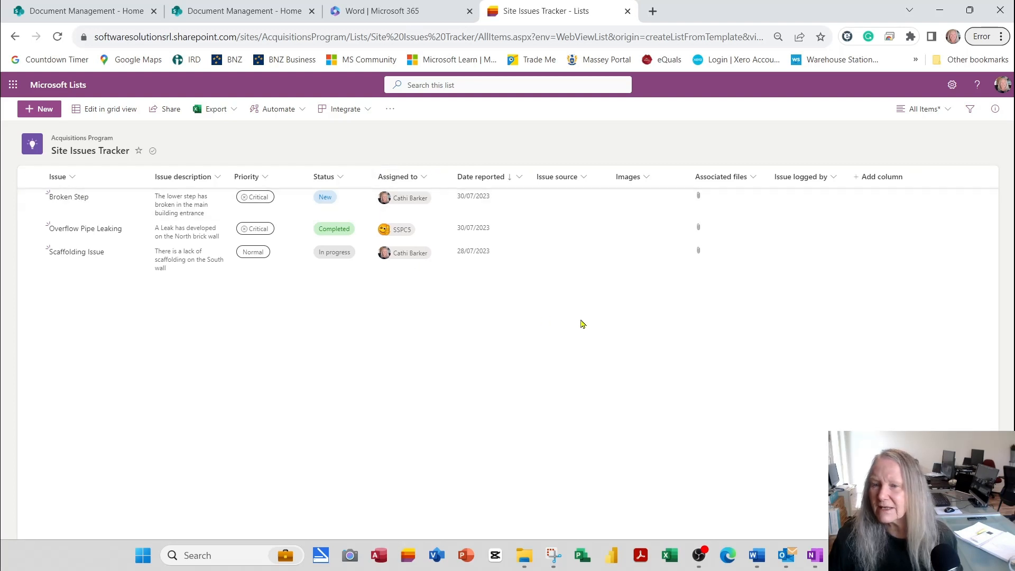
Step: Start a new Choice column named Supervisor with the description "Who is responsible", keeping Choice as its type
left_click(878, 178)
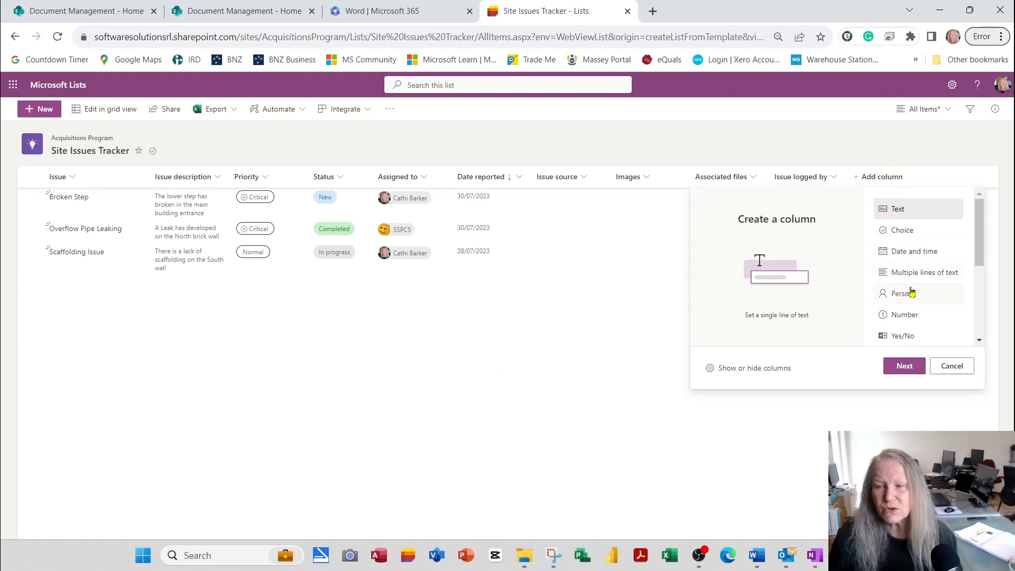
left_click_drag(982, 264, 983, 242)
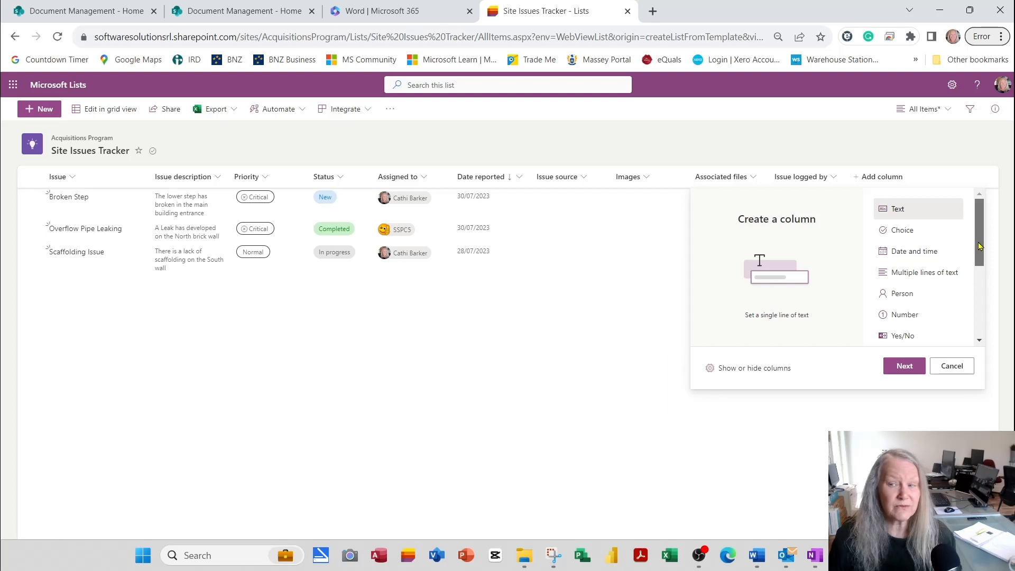
left_click(902, 230)
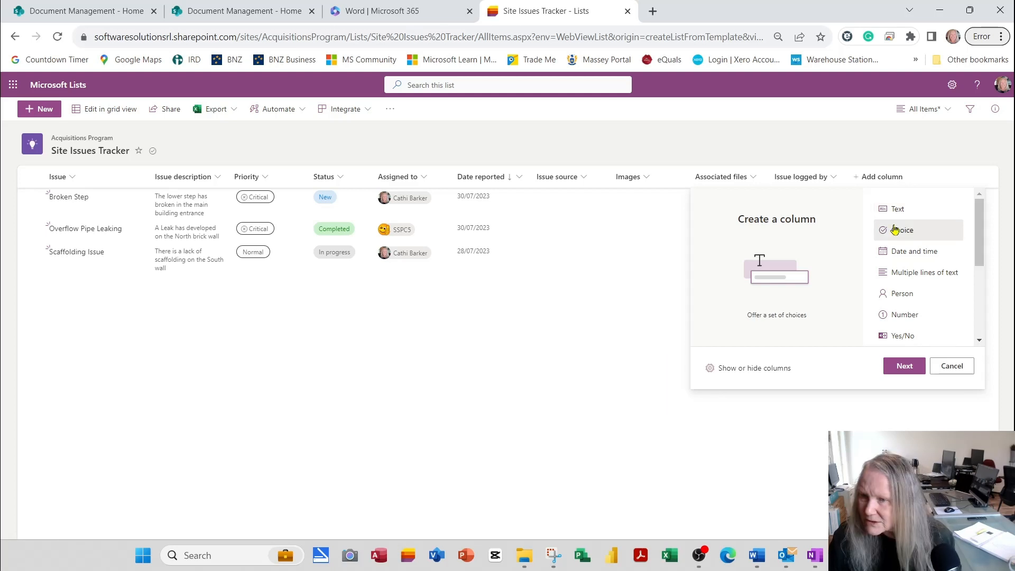
left_click(905, 366)
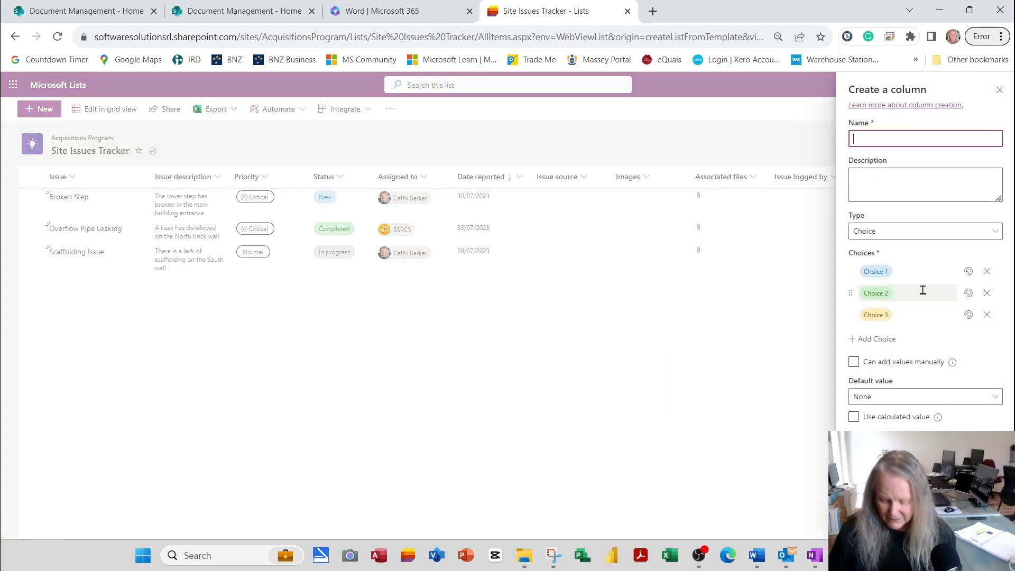
type("Supervisor")
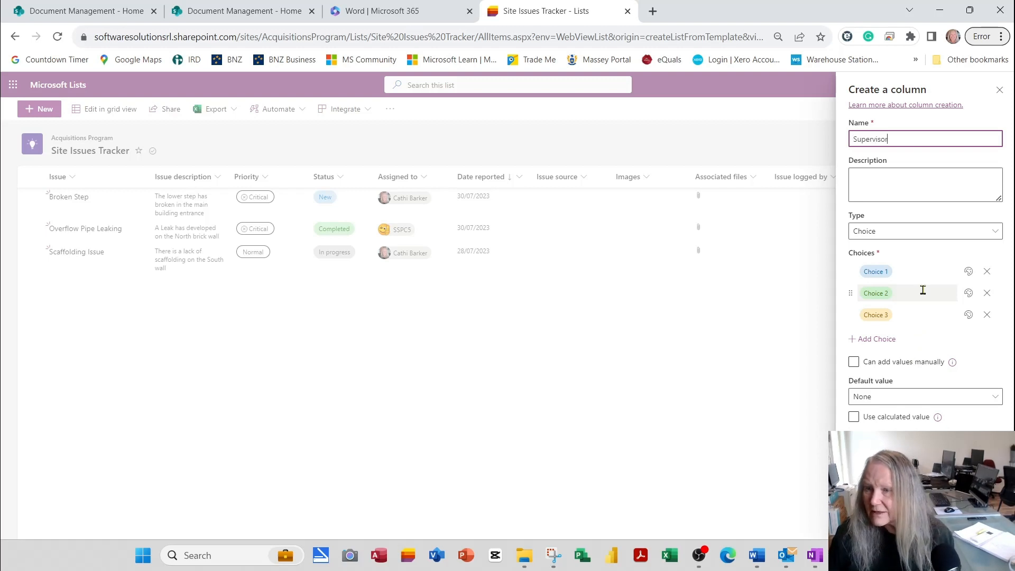
left_click(902, 194)
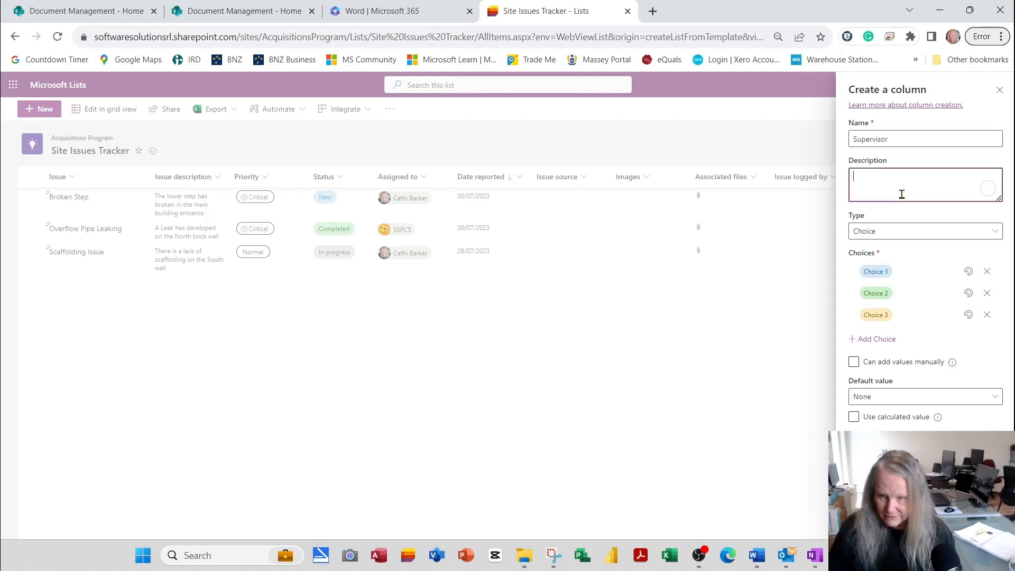
type("Who is responsible")
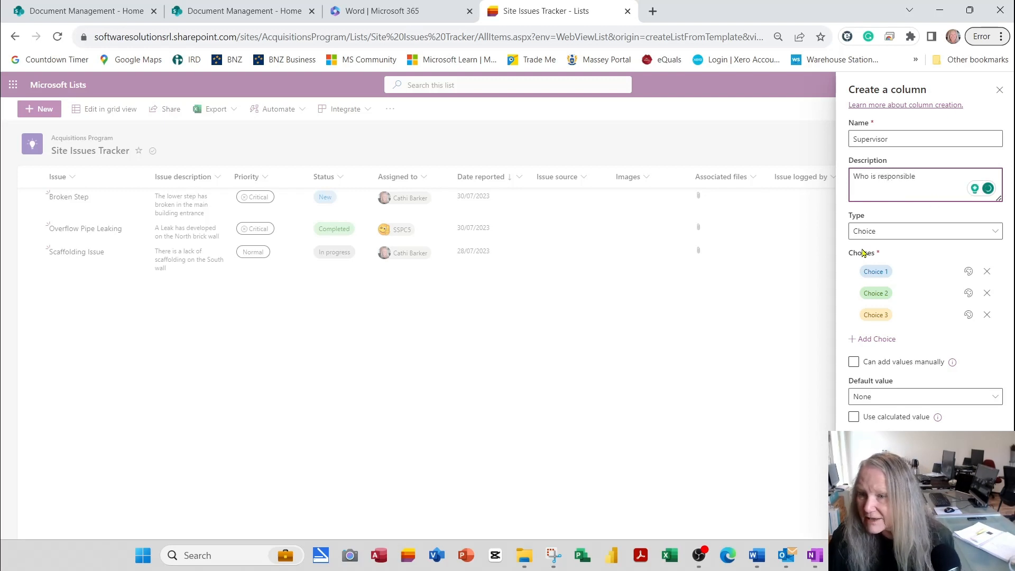
left_click(884, 231)
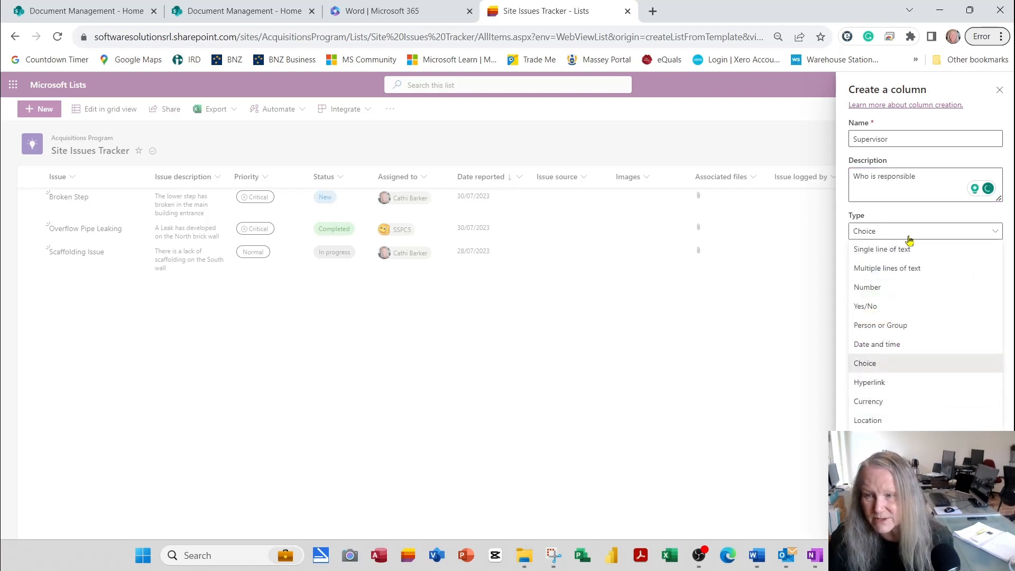
left_click(877, 365)
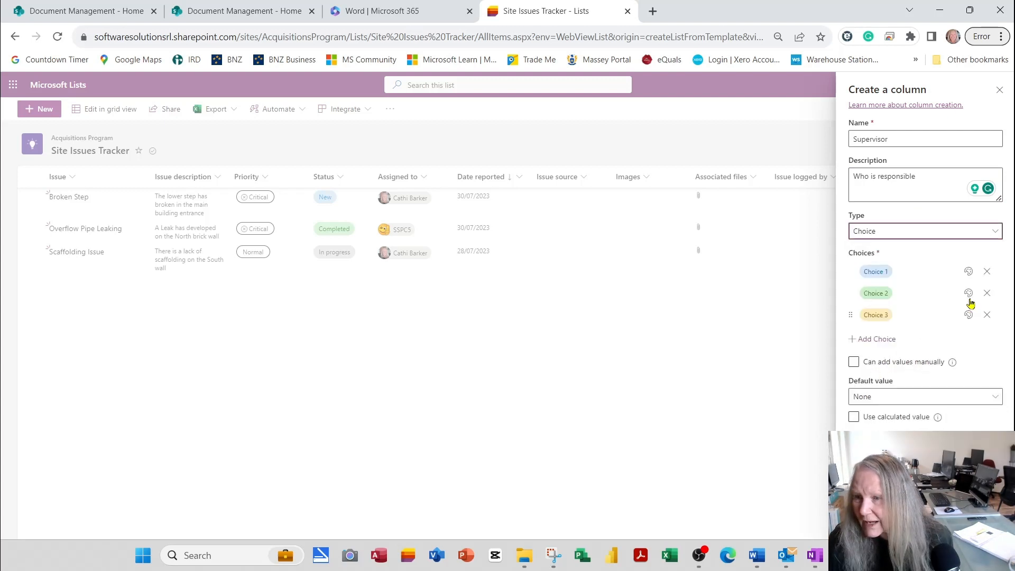
Step: Replace the three default Supervisor choices with supervisors' first names and add a fourth choice with another supervisor's first name
left_click(875, 271)
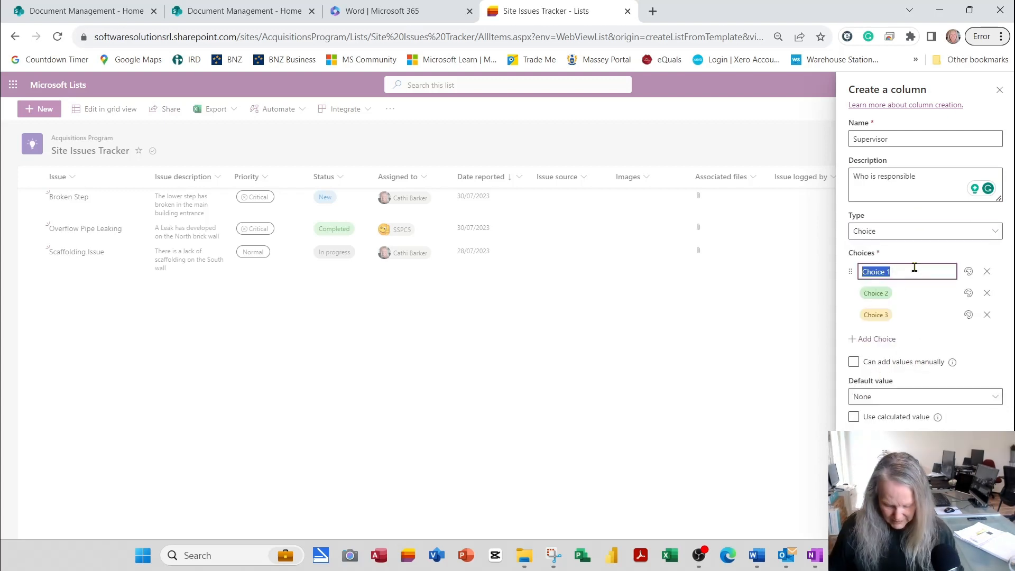
type("Cathi")
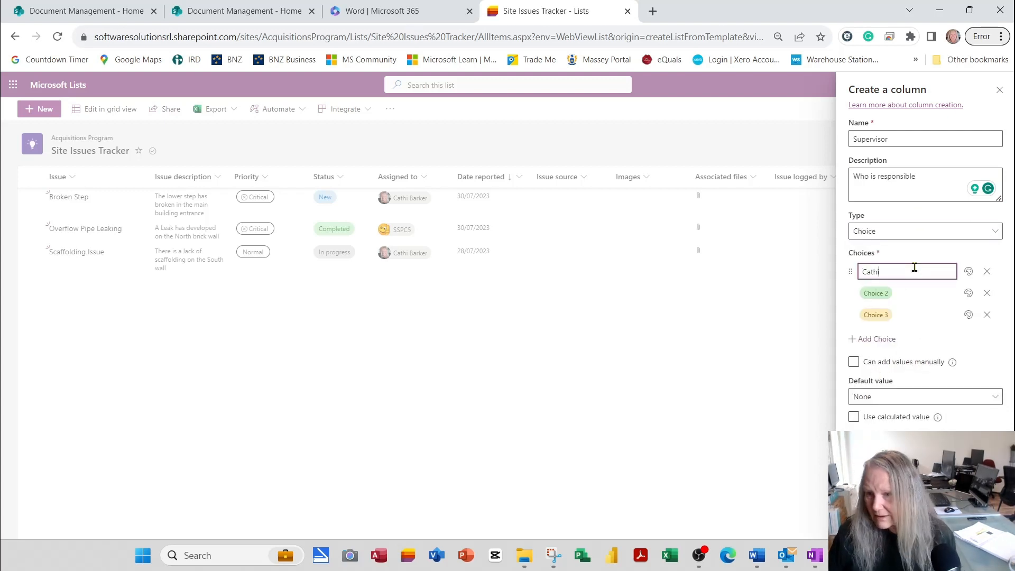
left_click(910, 292)
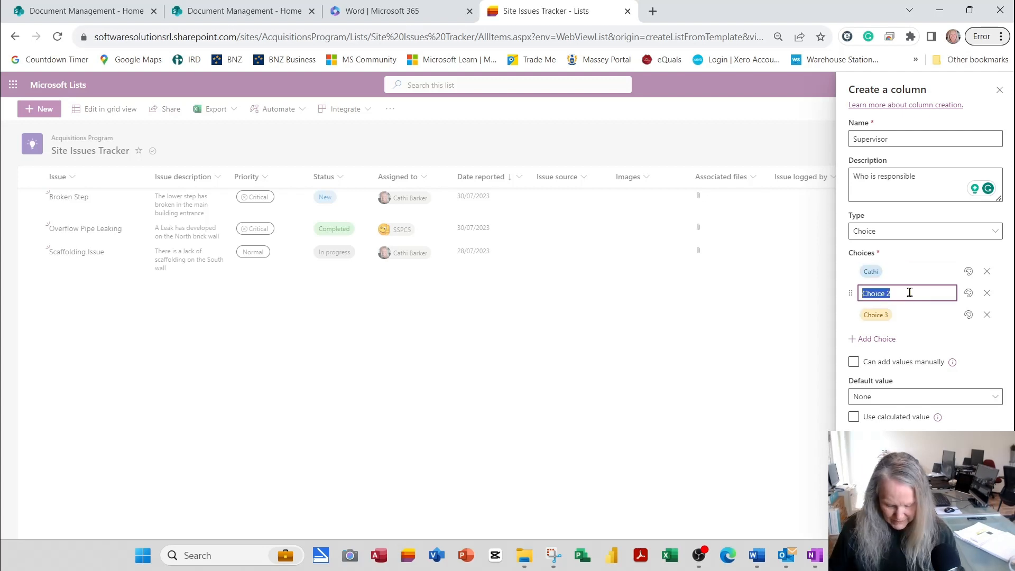
type("Bob")
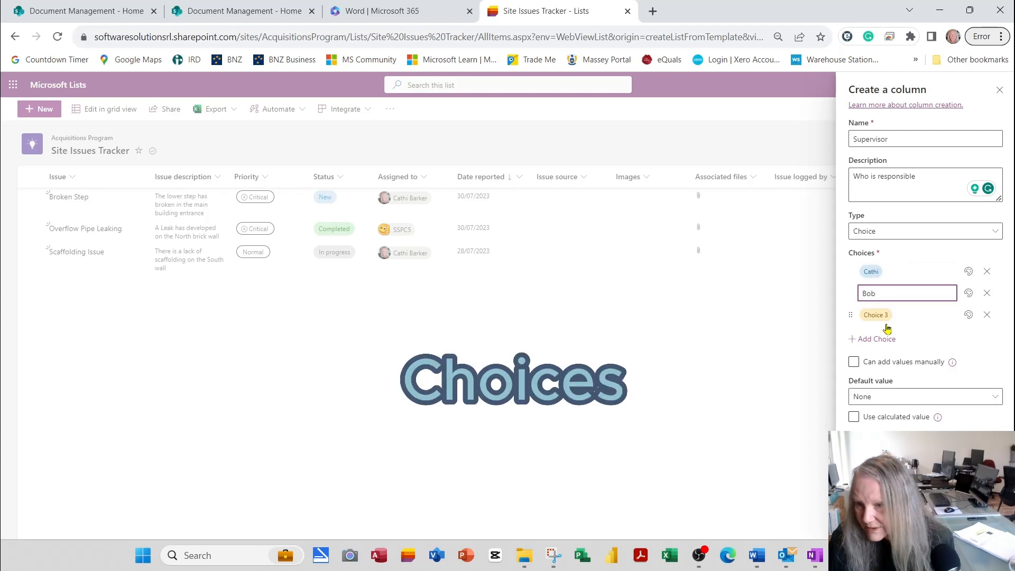
left_click(888, 316)
type("Matt")
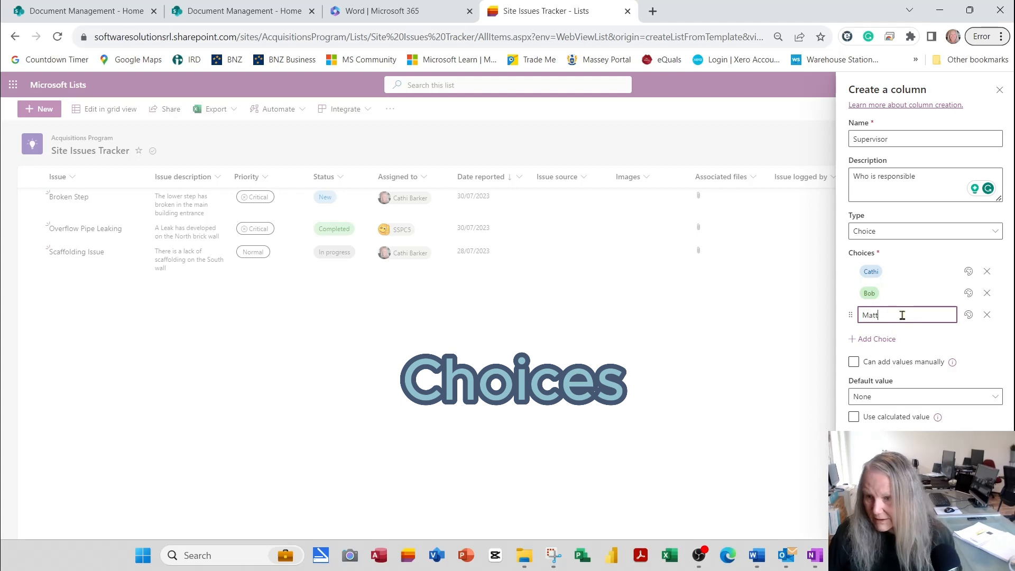
left_click(874, 339)
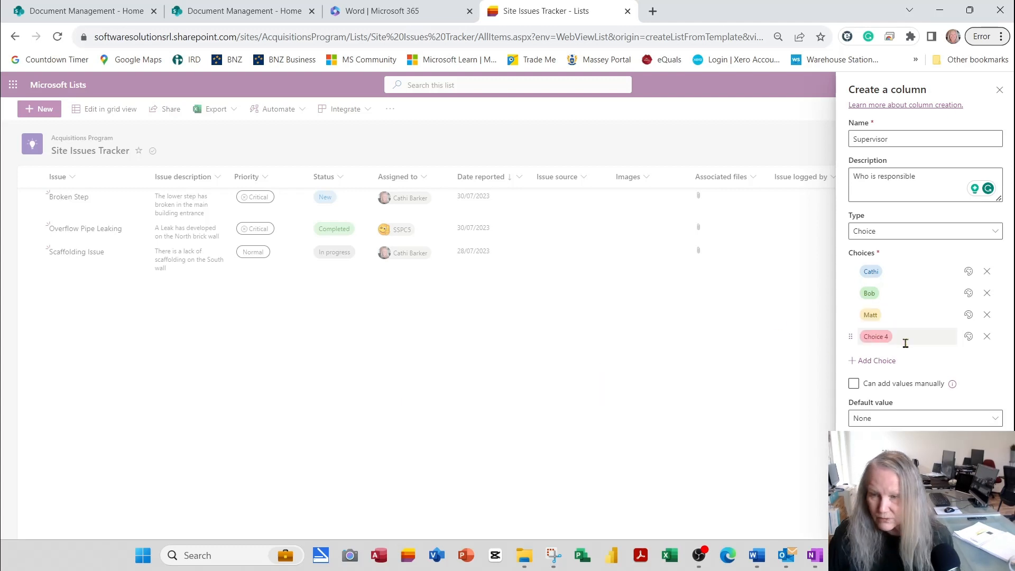
left_click(904, 341)
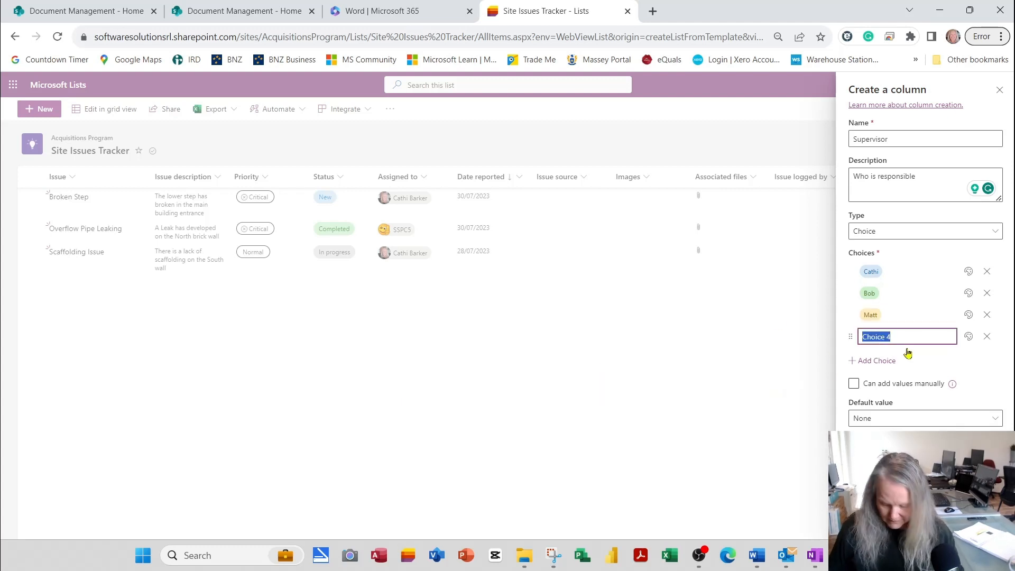
type("Lisa")
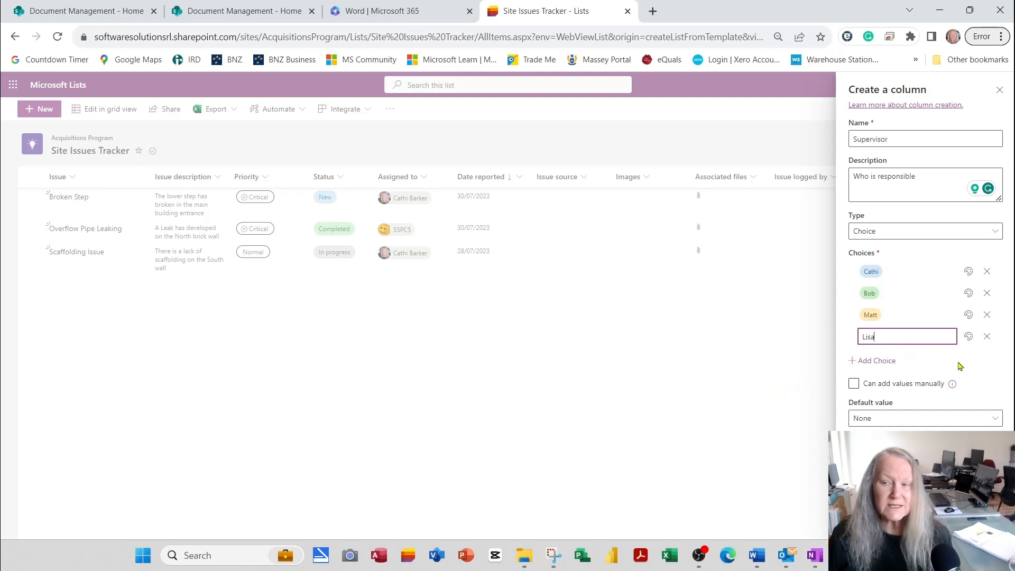
Step: Give the fourth supervisor choice a light purple fill and set the first supervisor as the default value
left_click(968, 336)
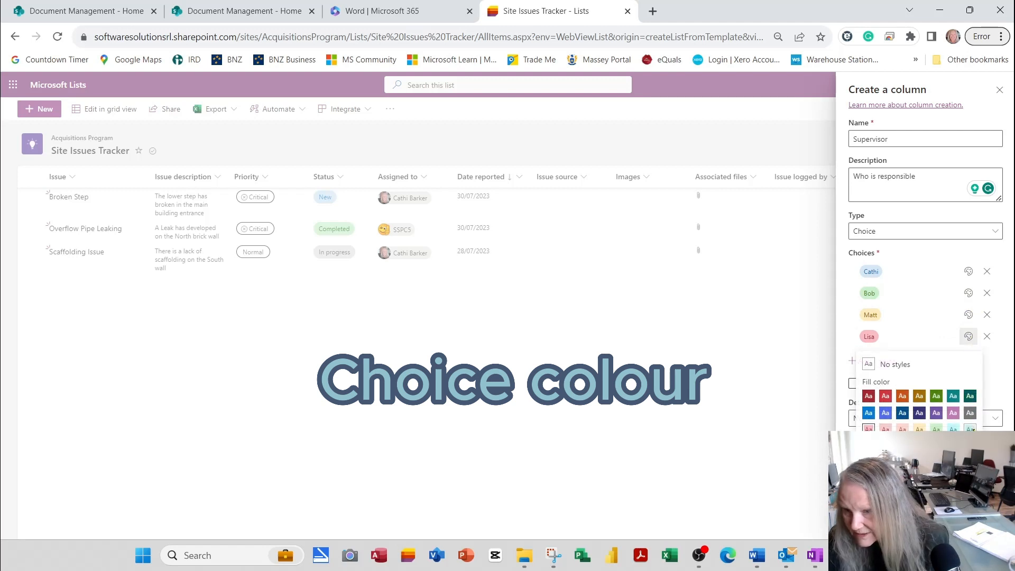
left_click(953, 446)
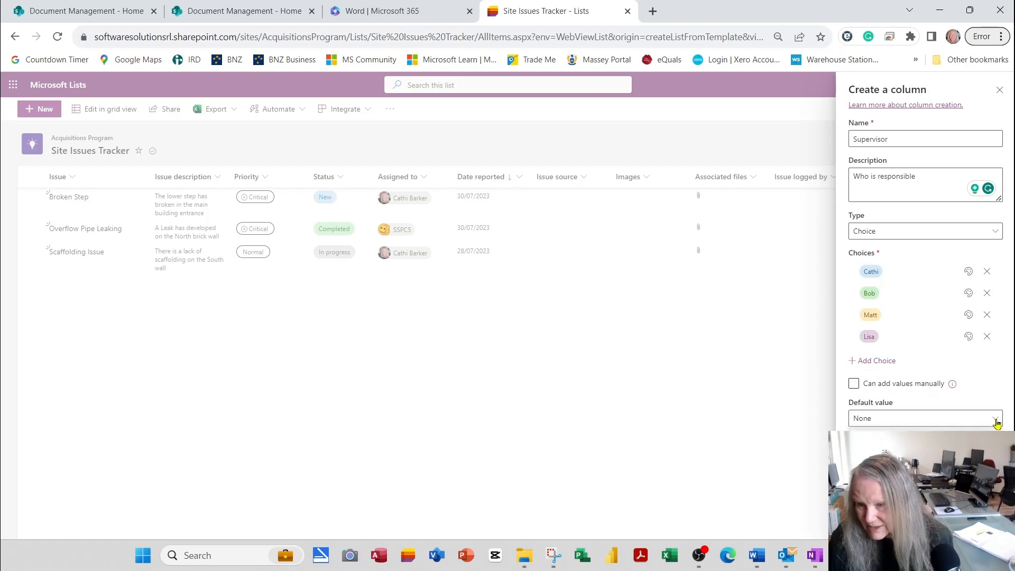
left_click(920, 455)
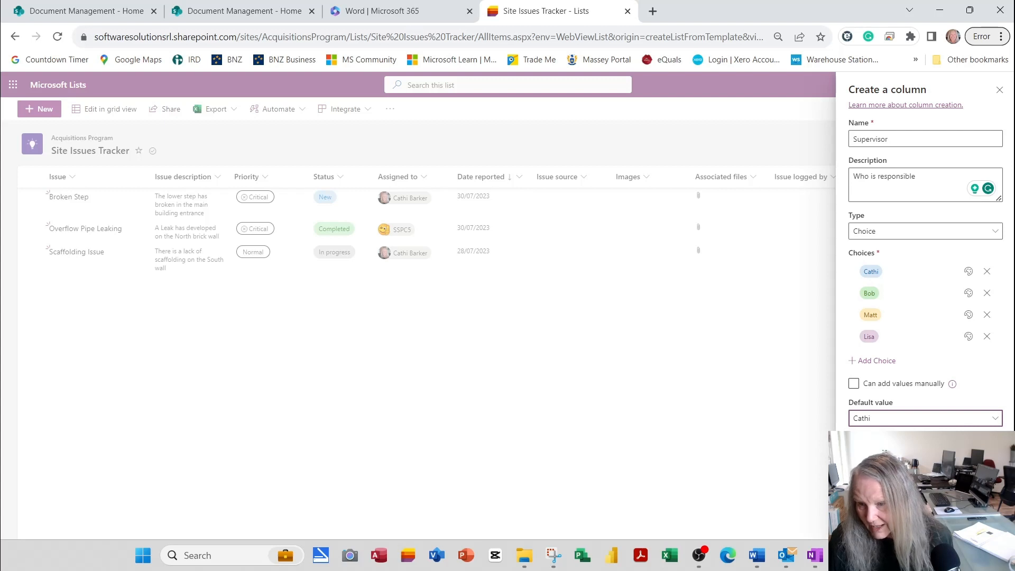
Step: Allow multiple selections in the Supervisor column and save the new column
scroll(925, 254, "down", 4)
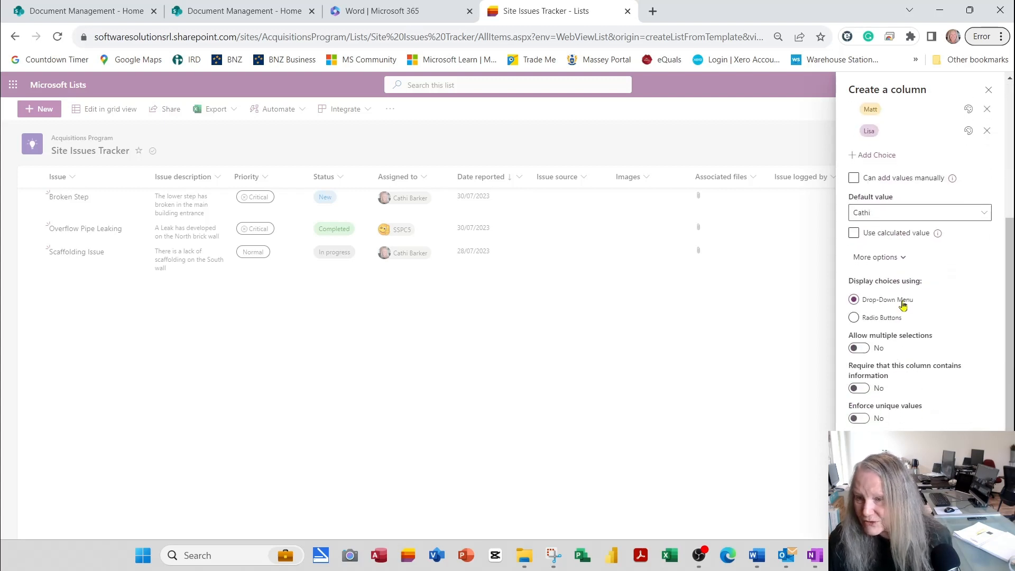
left_click(859, 348)
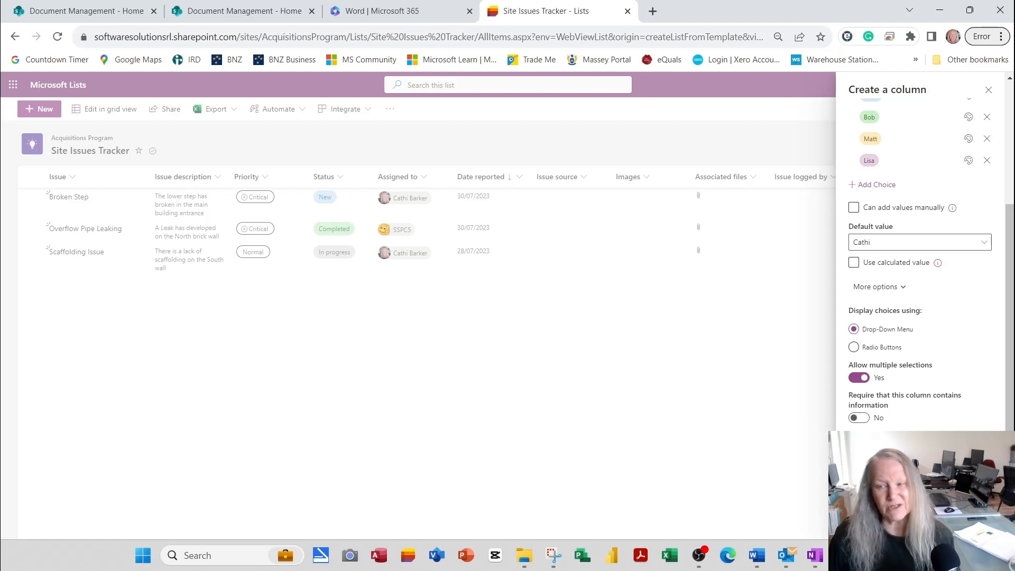
left_click(868, 522)
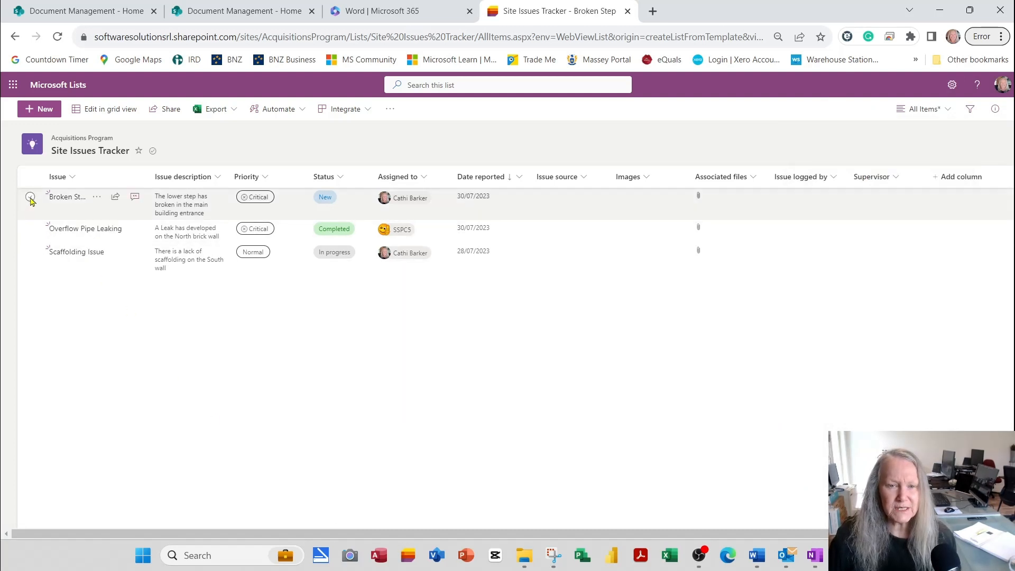
Step: Assign the fourth and second supervisor choices to the Broken Step item and close its details
left_click(72, 199)
scroll(738, 483, "down", 1)
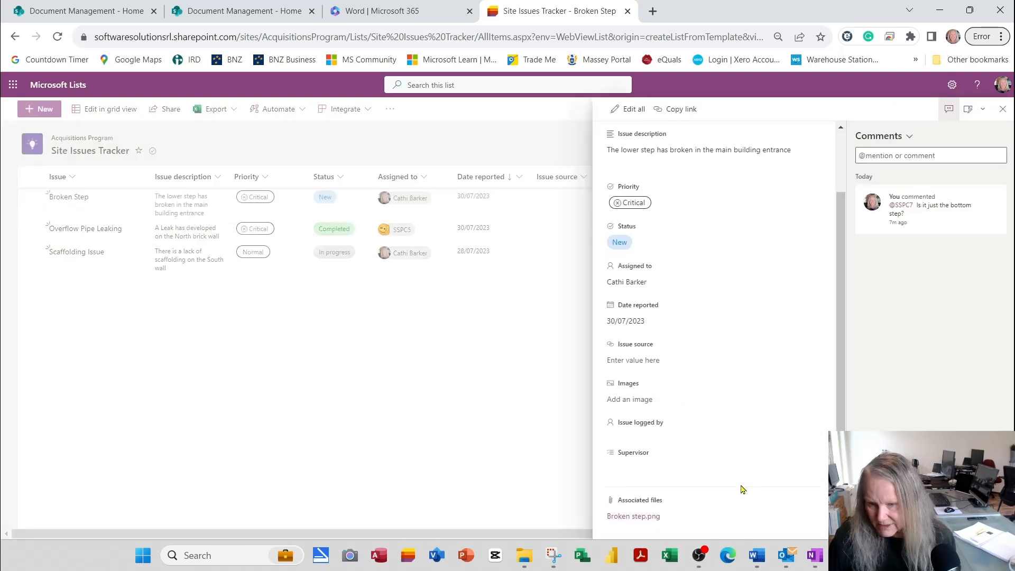
left_click(638, 473)
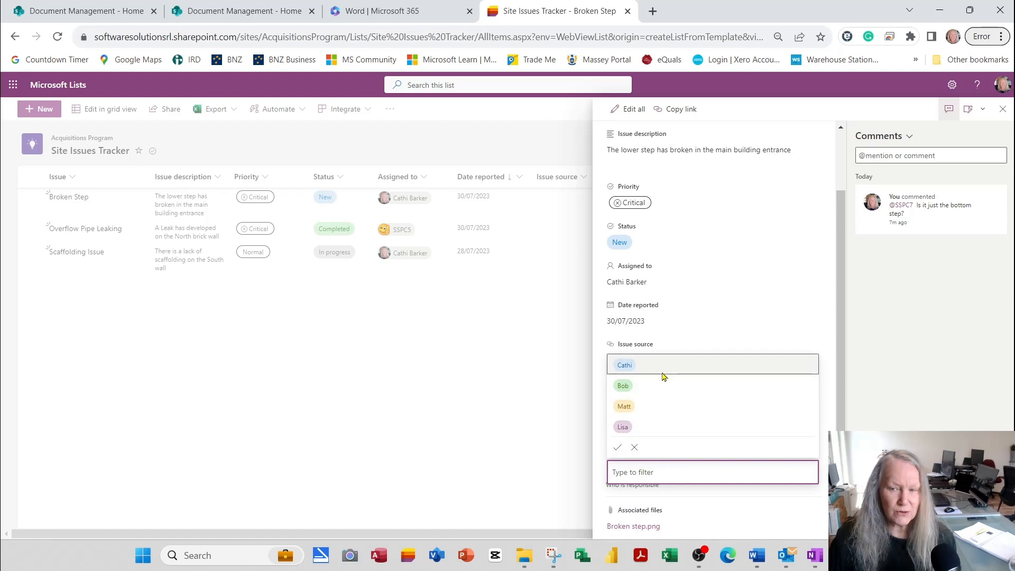
left_click(631, 429)
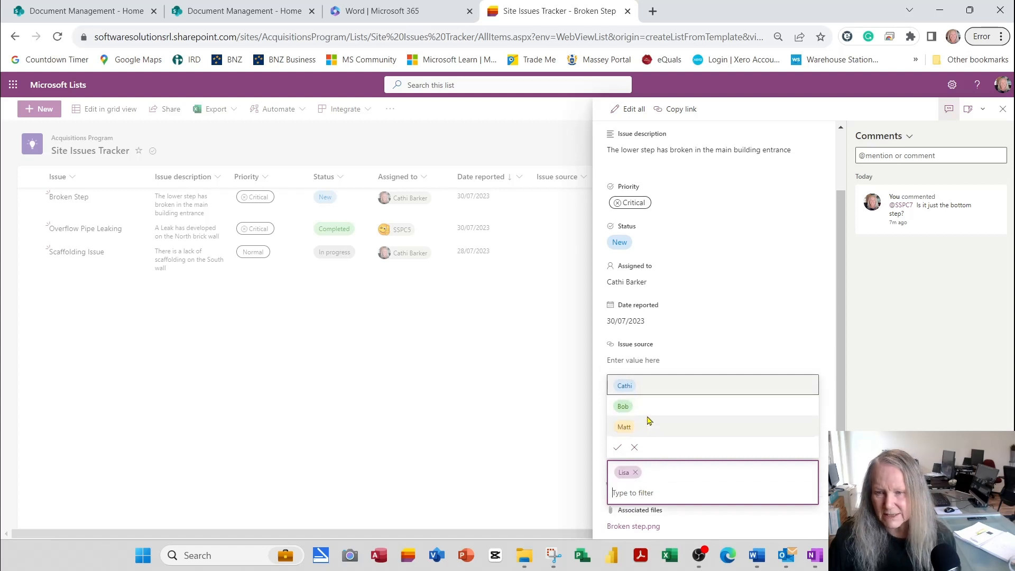
left_click(634, 407)
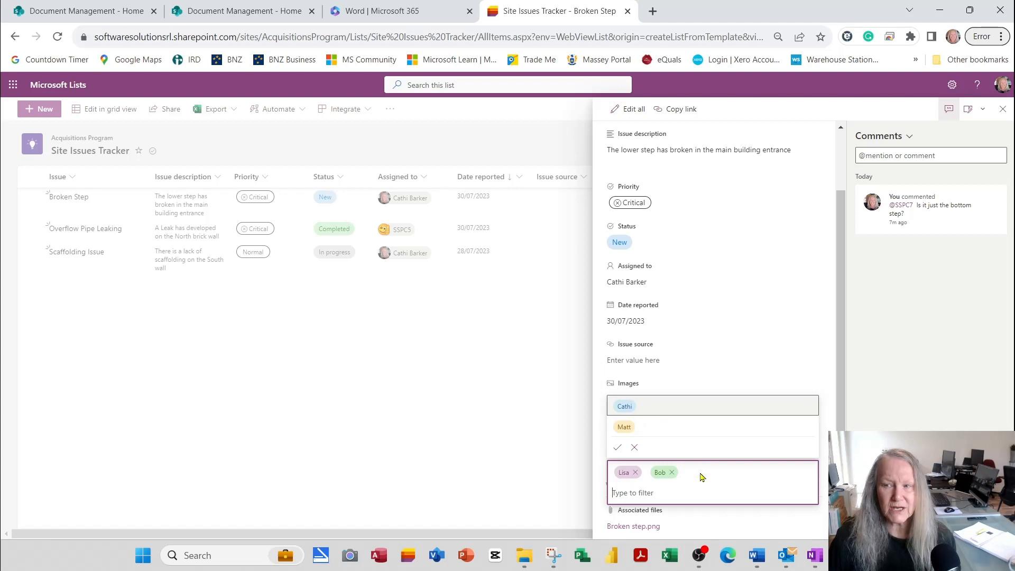
left_click(1003, 109)
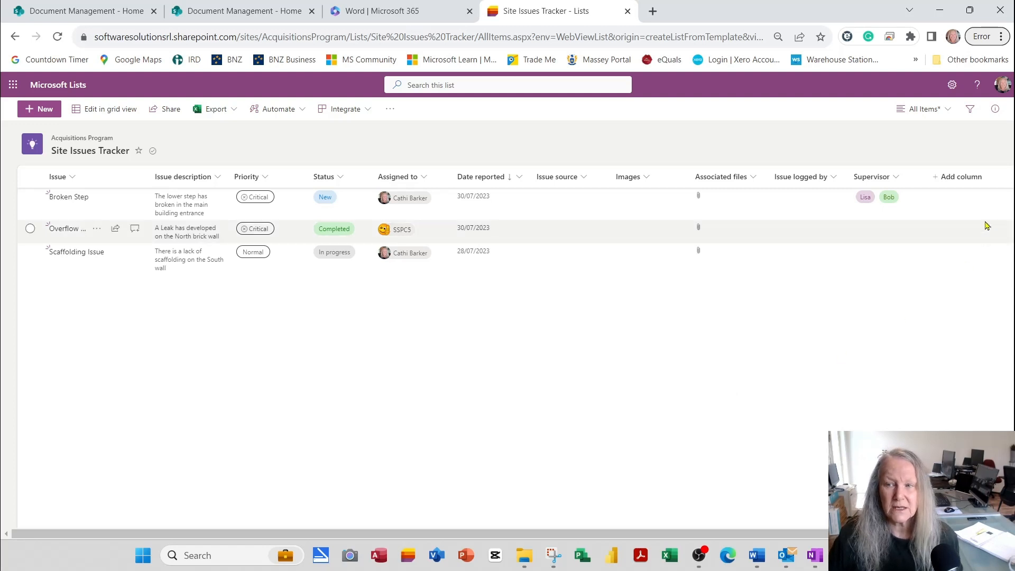
Step: Start a new single-line Text column named Job No with the description "Associated Job No"
left_click(974, 178)
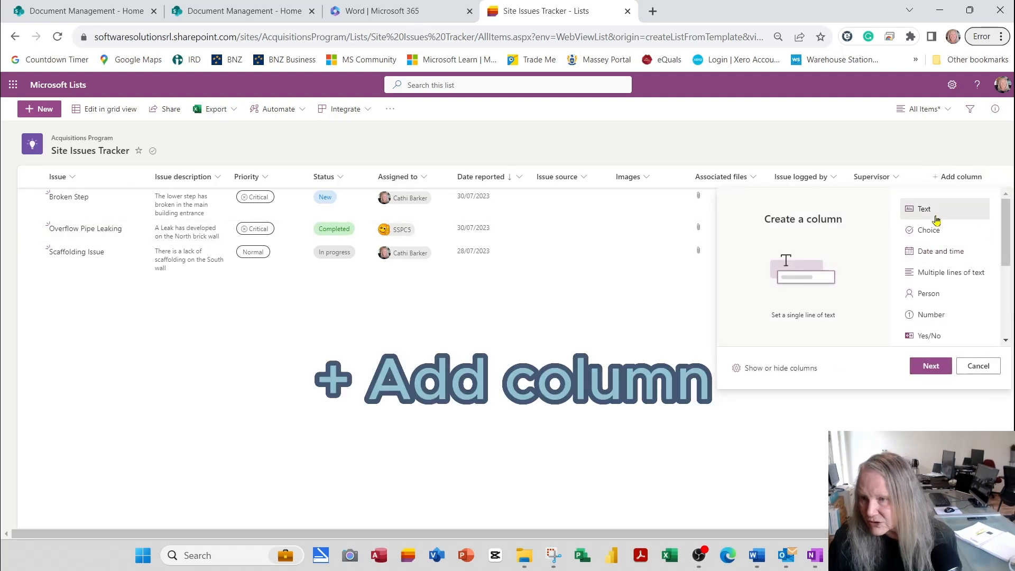
left_click(933, 370)
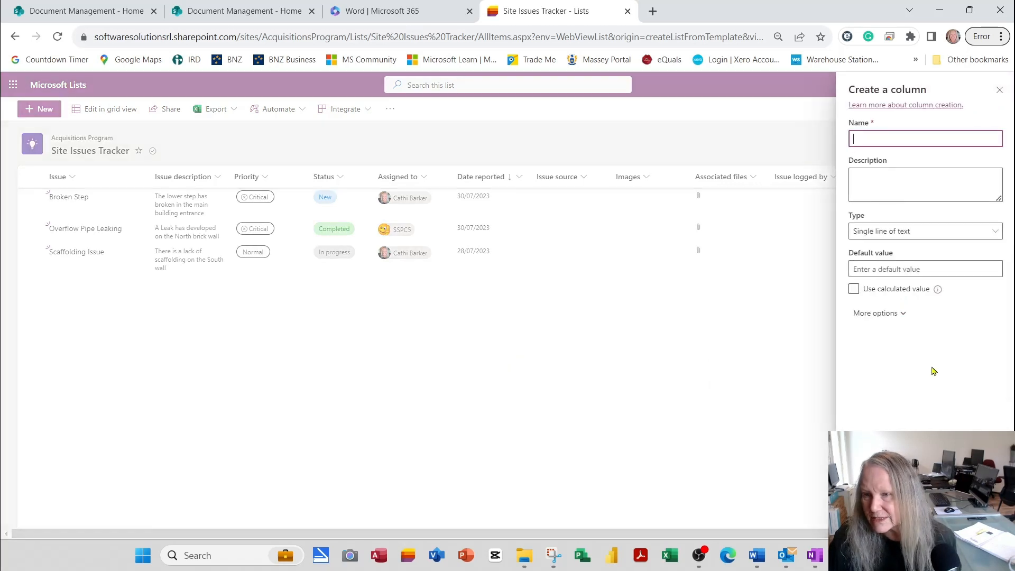
left_click(878, 198)
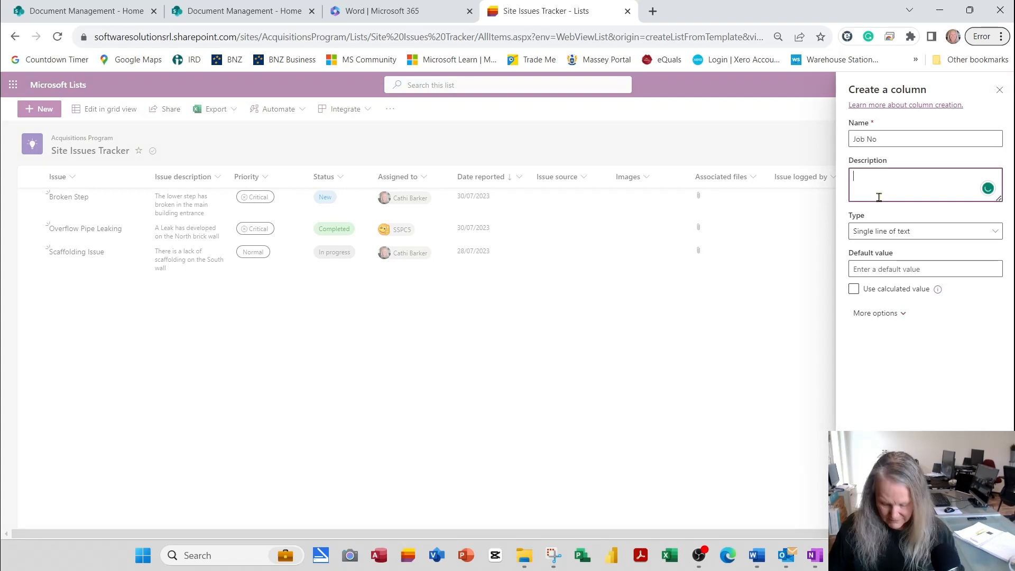
type("Associated Job No")
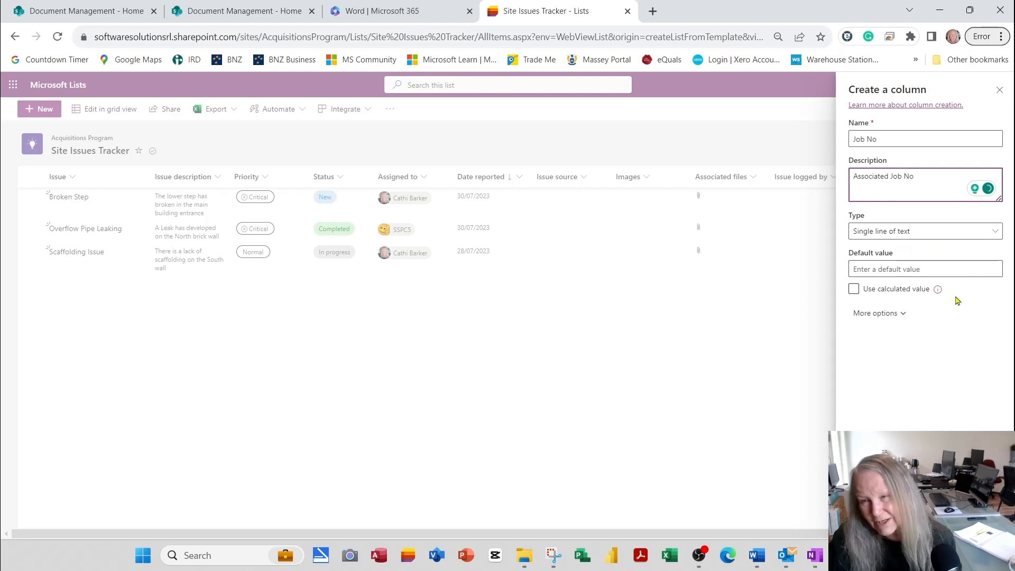
Step: Limit the Job No column to 8 characters, require it to contain information, and save it
left_click(893, 316)
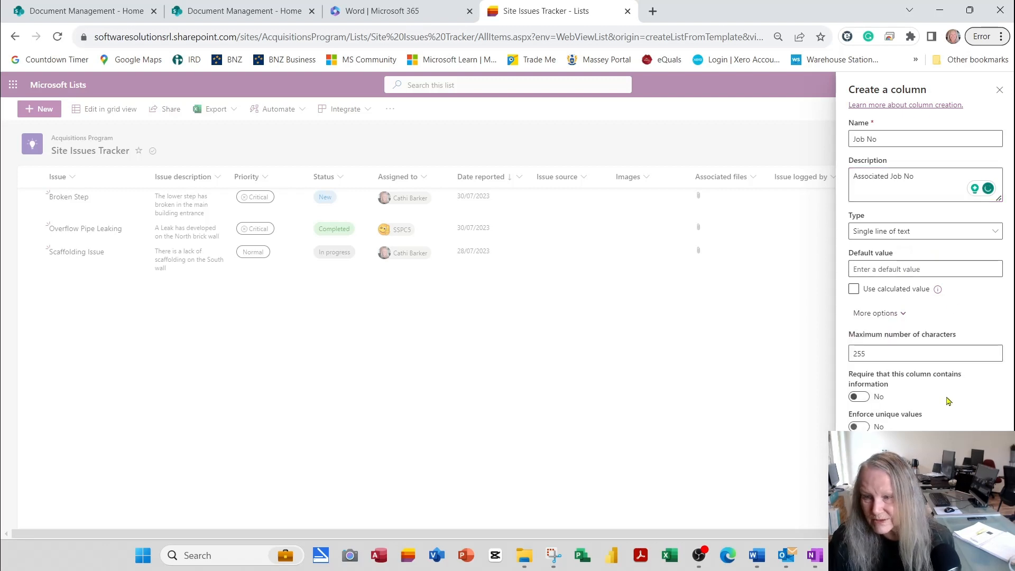
double_click(894, 354)
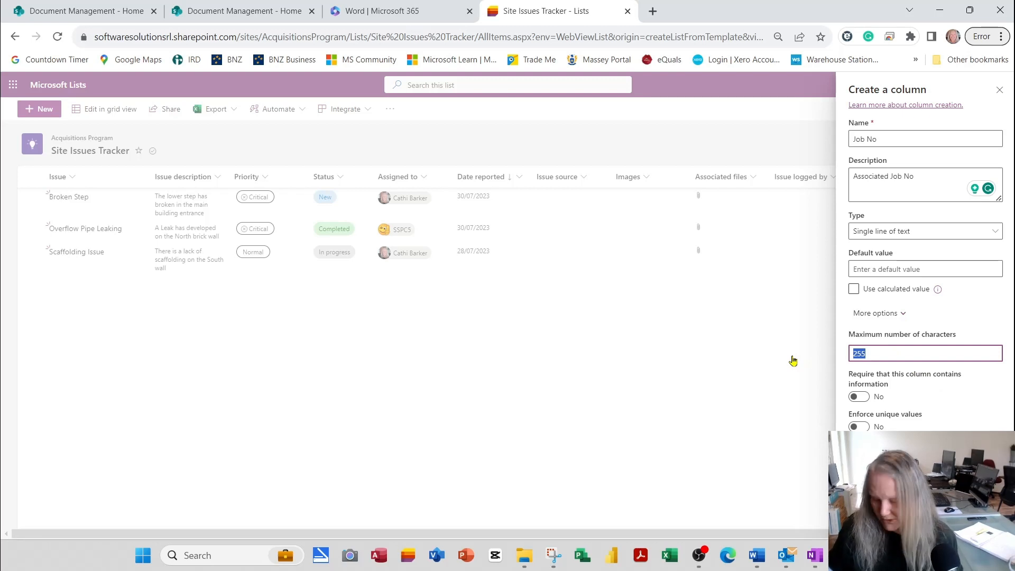
type("8")
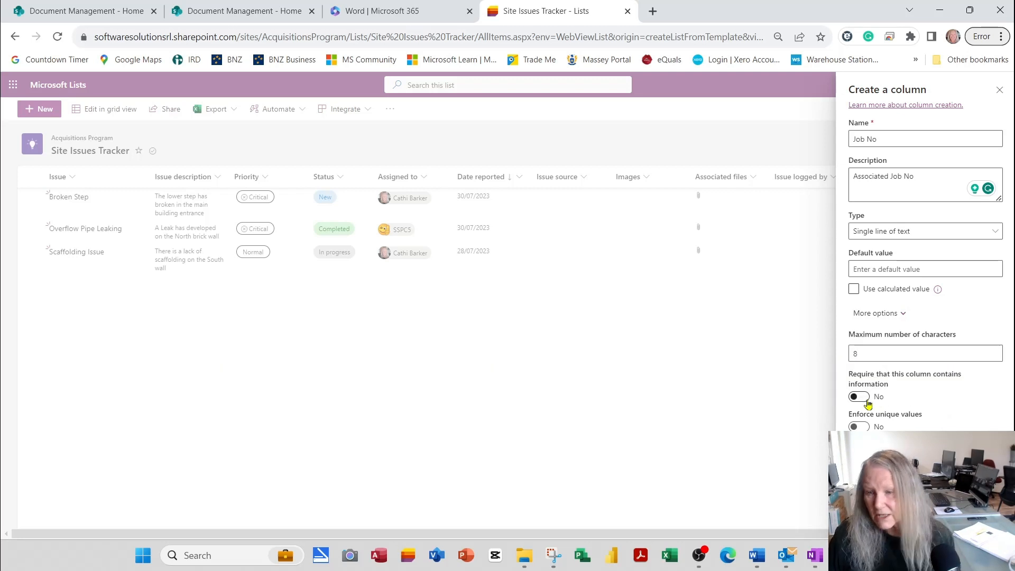
left_click(866, 401)
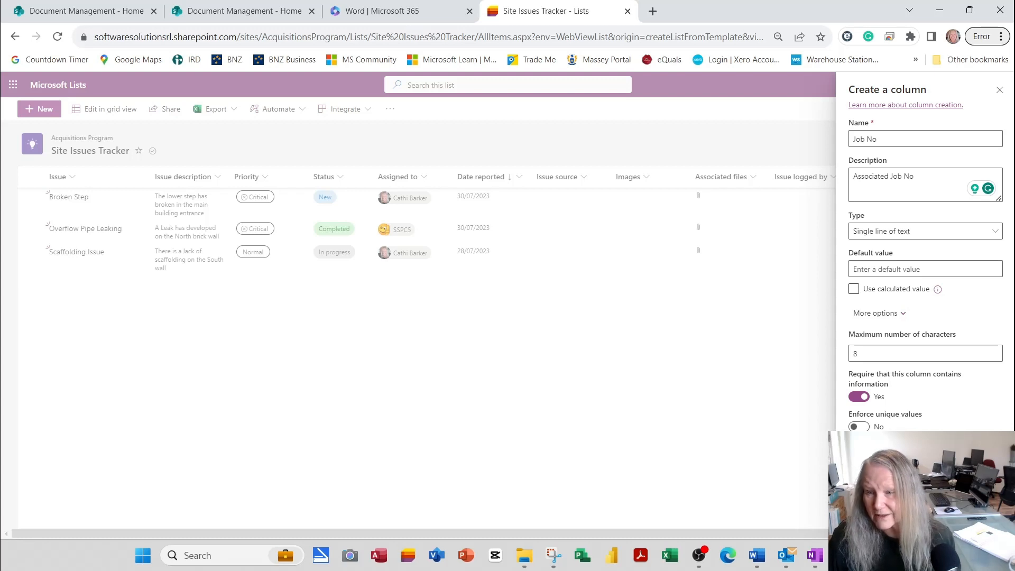
left_click(865, 523)
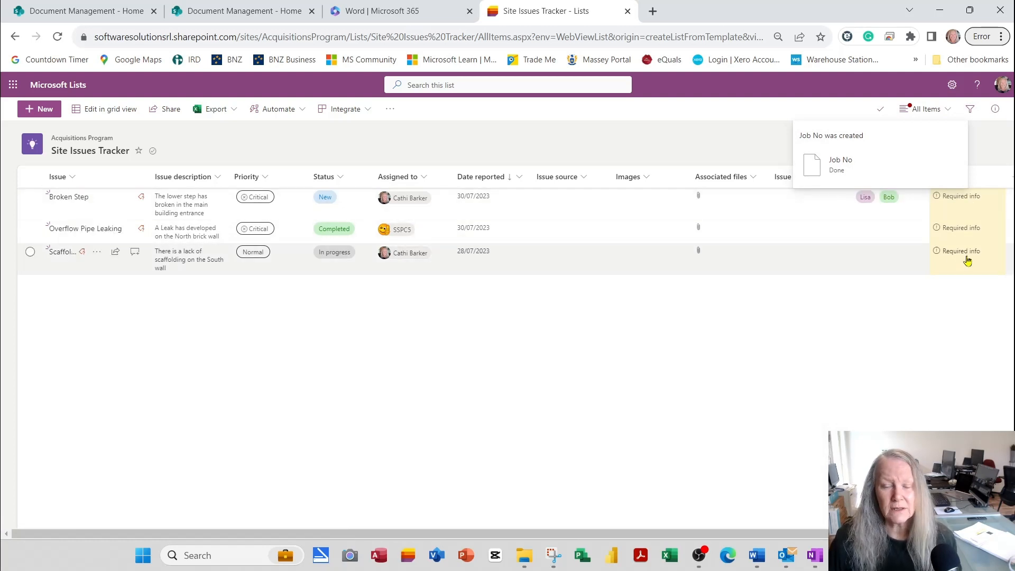
Step: Enter 11546600 as the Job No of the Broken Step item and close its details
left_click(66, 199)
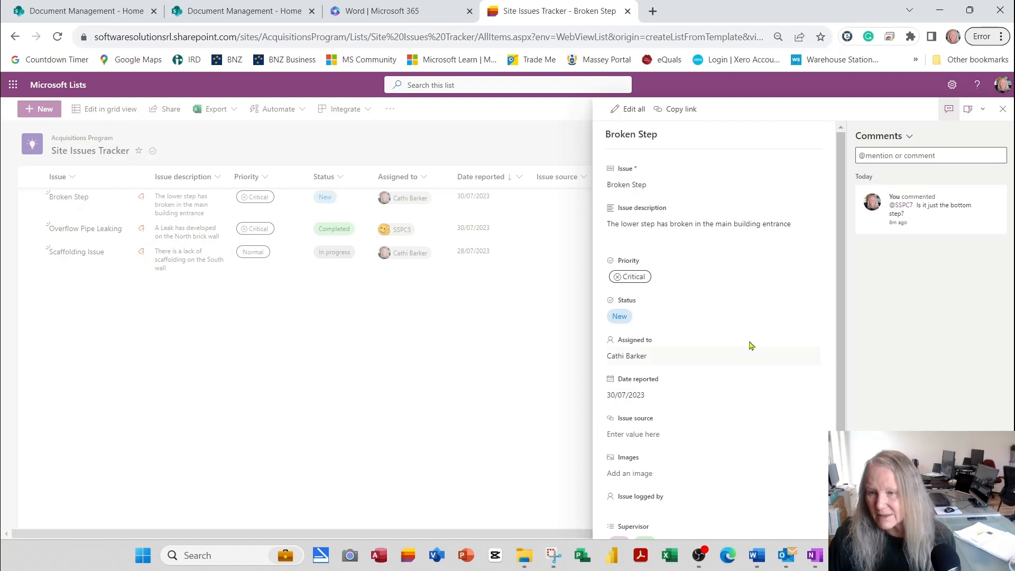
scroll(751, 349, "down", 2)
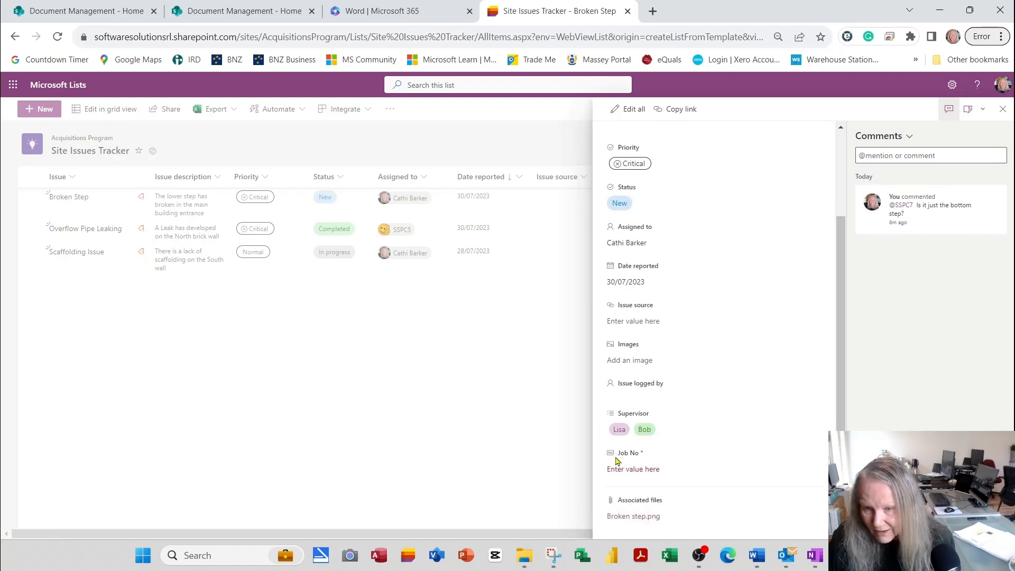
left_click(636, 469)
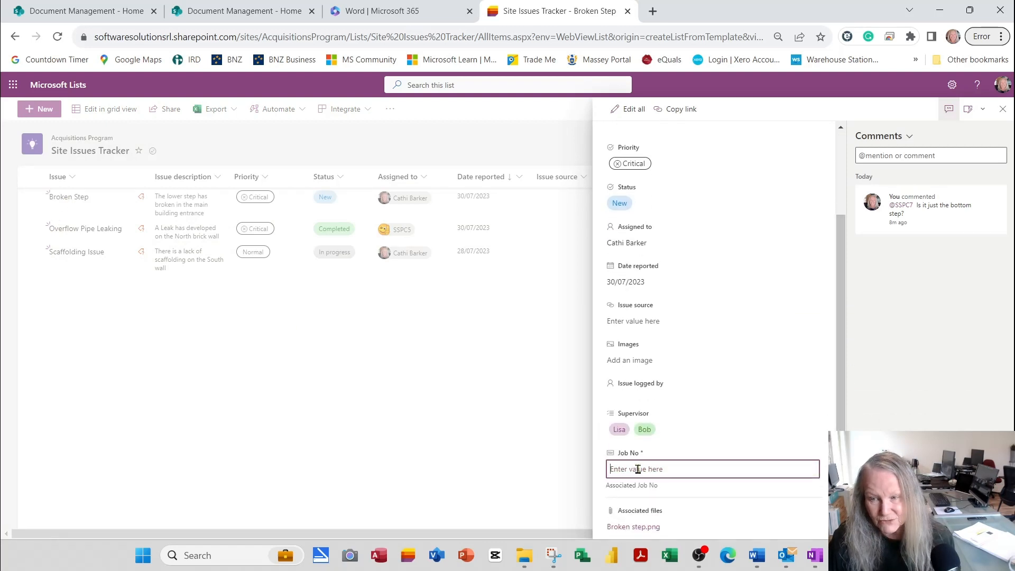
type("11546600")
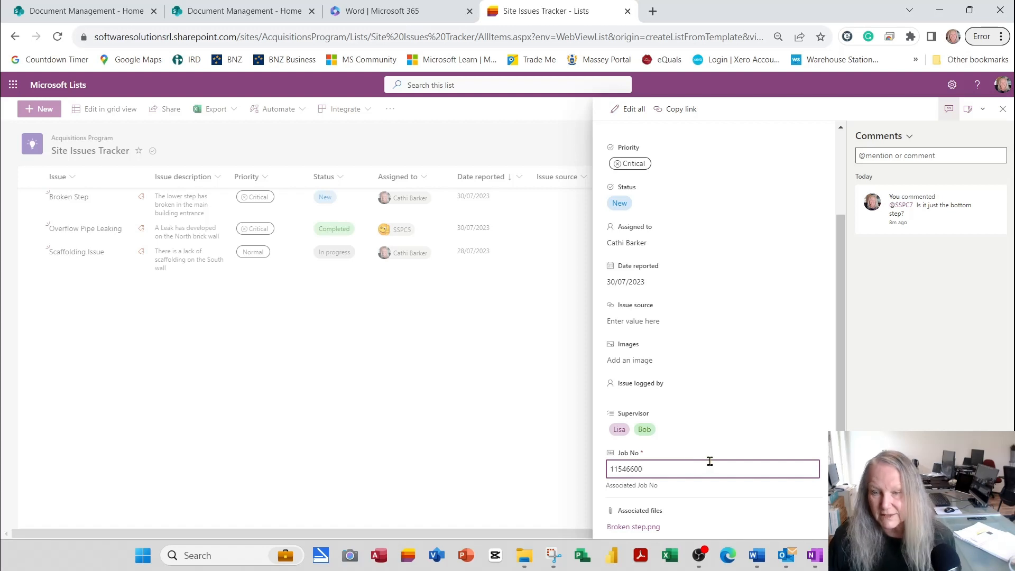
scroll(718, 464, "down", 1)
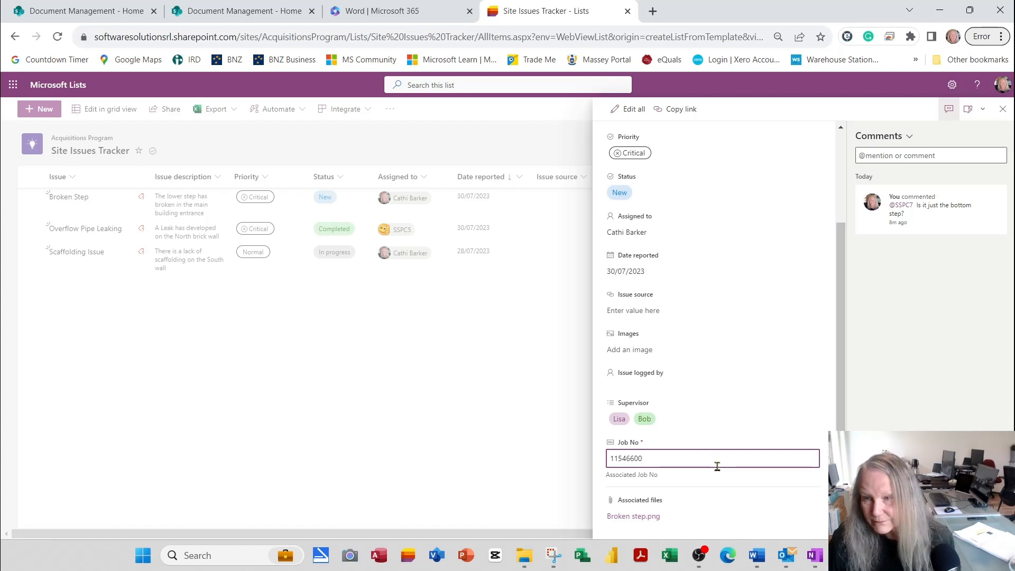
left_click(1004, 109)
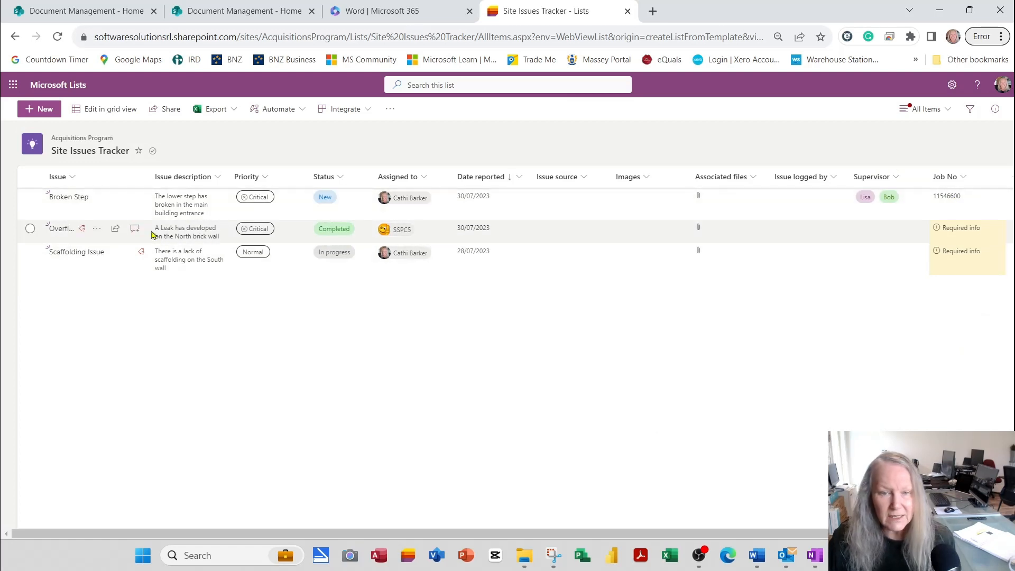
Step: Enter 11554220 as the Job No of the Overflow Pipe Leaking item and close its details
left_click(58, 228)
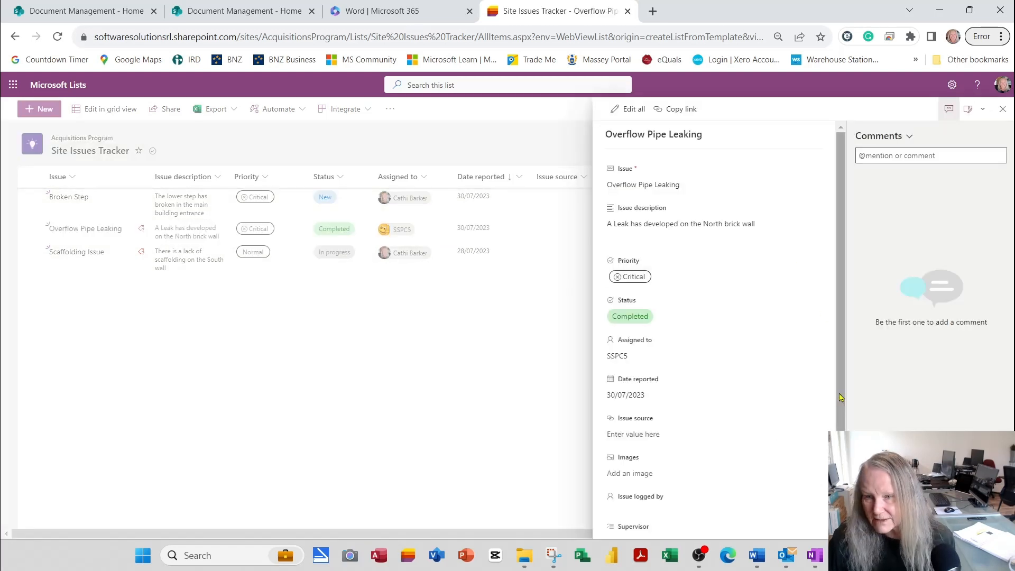
scroll(841, 398, "down", 2)
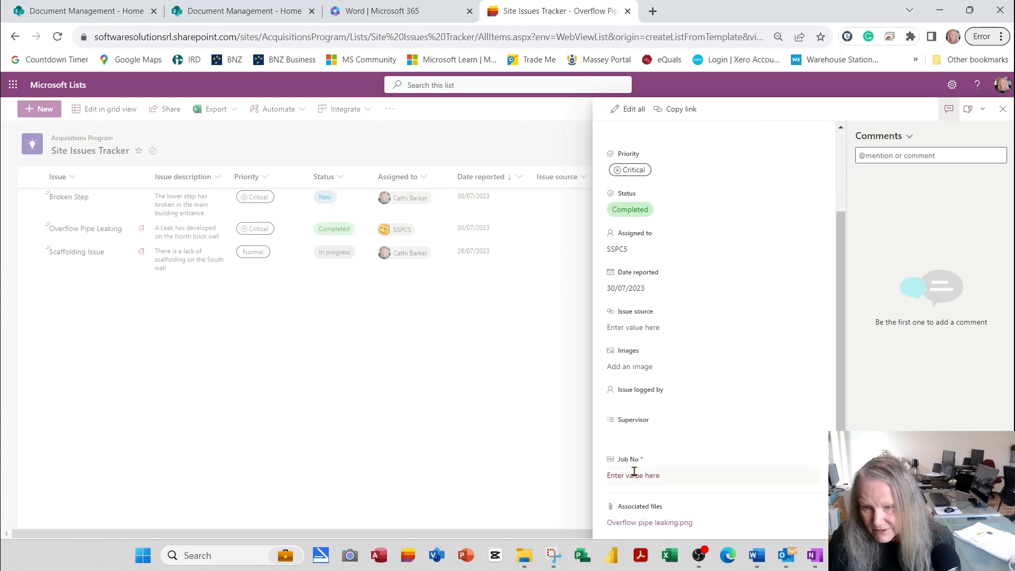
left_click(634, 471)
type("1")
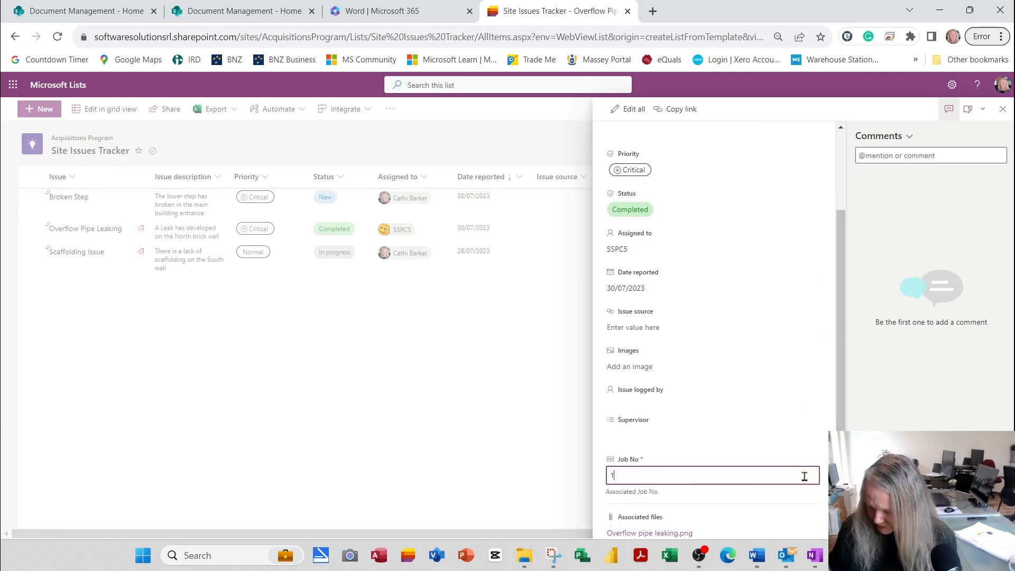
type("15542")
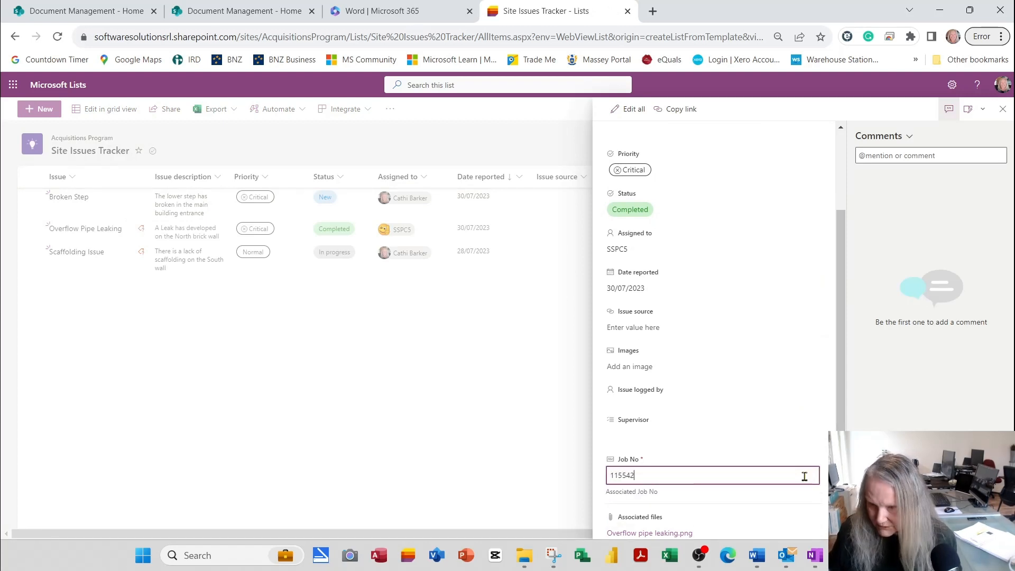
type("20")
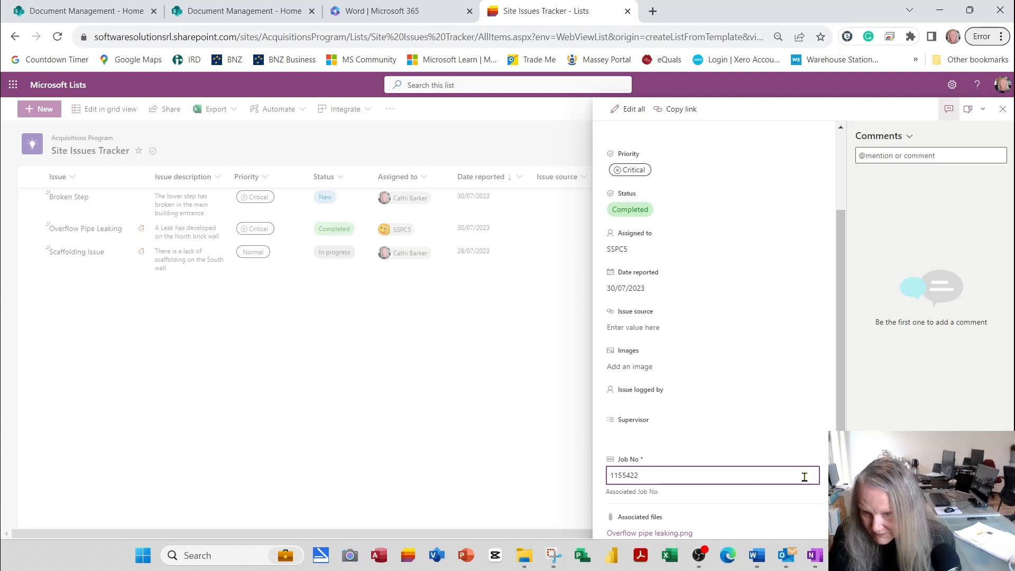
left_click(1003, 109)
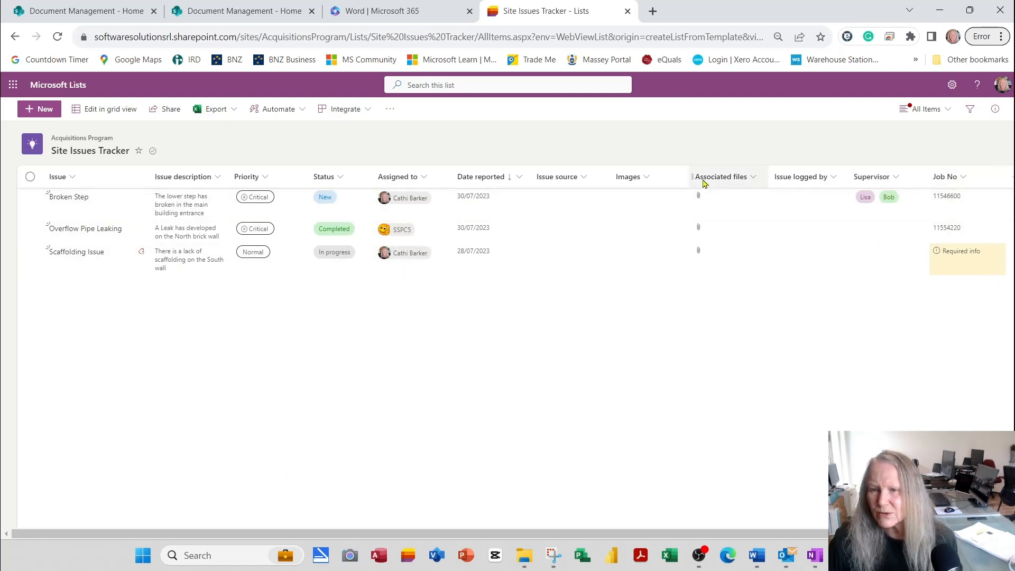
Step: Narrow the Images column slightly, add Broken step.png as the Broken Step item's image, and close its details
left_click_drag(688, 183, 669, 186)
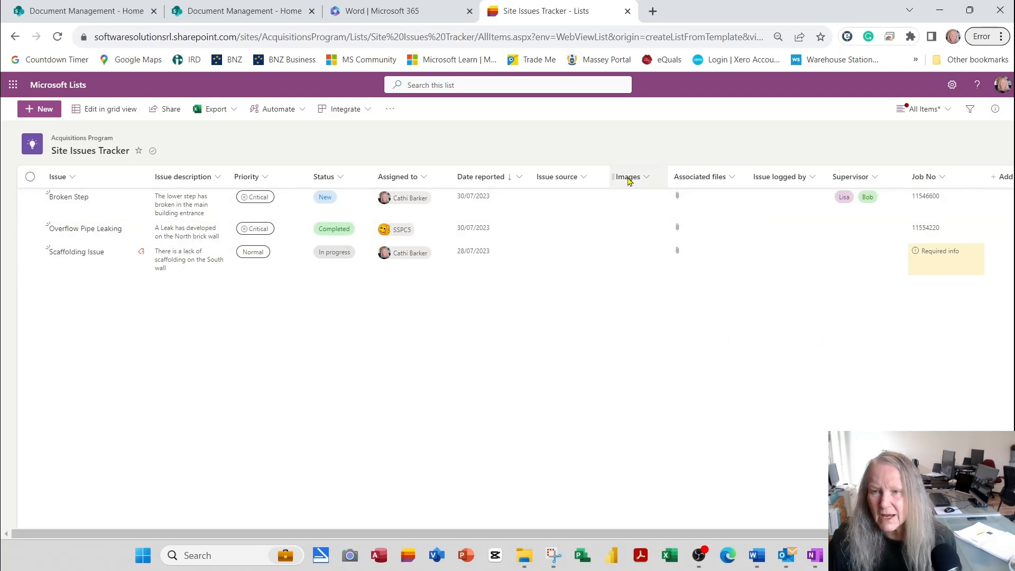
left_click(68, 197)
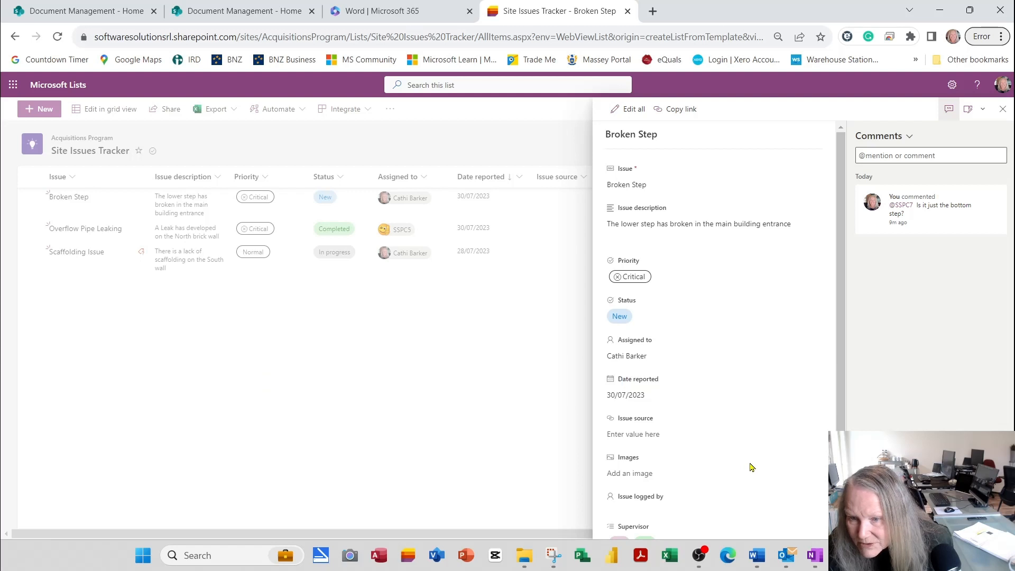
left_click(632, 475)
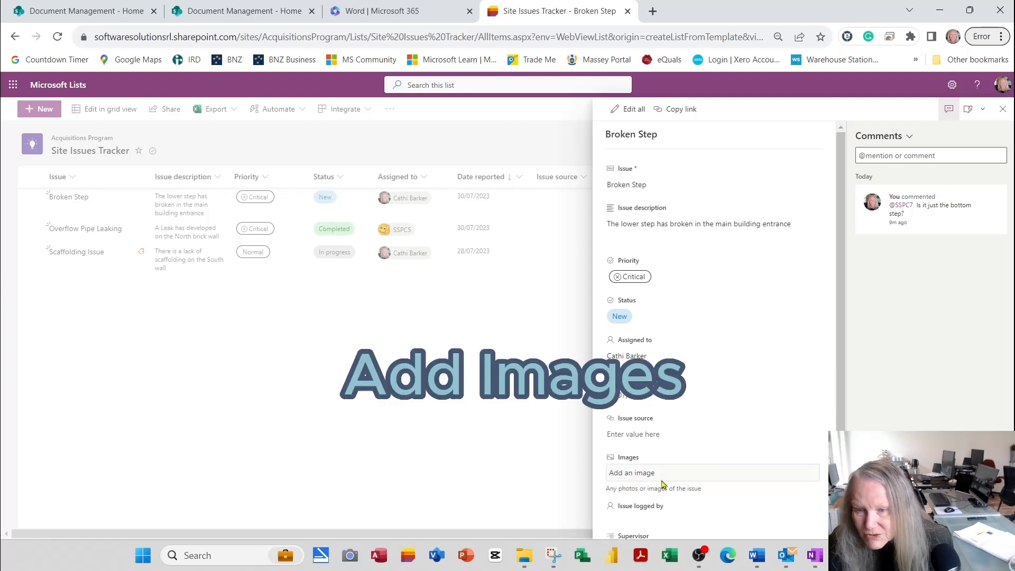
left_click(646, 475)
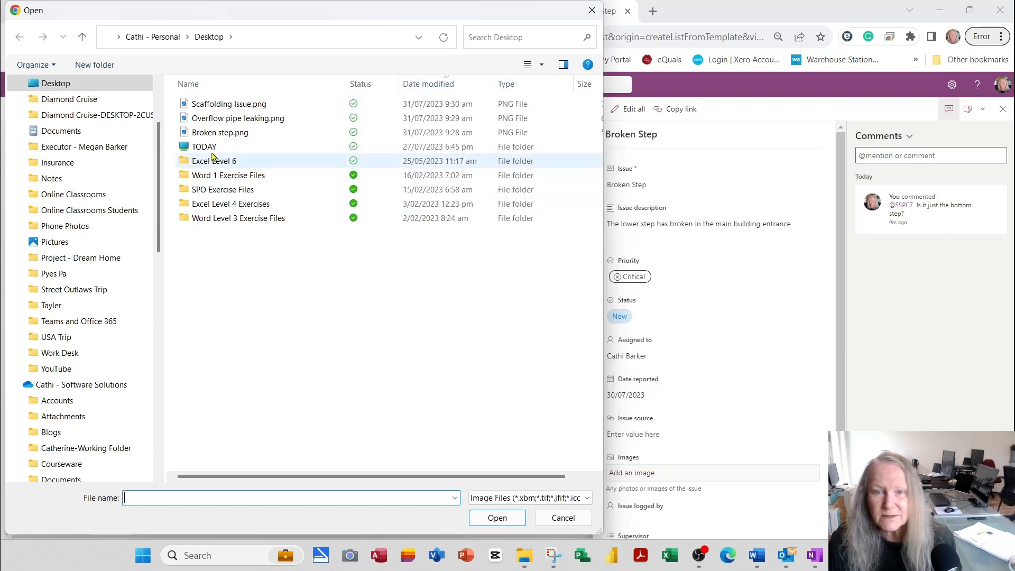
left_click(225, 134)
left_click(498, 518)
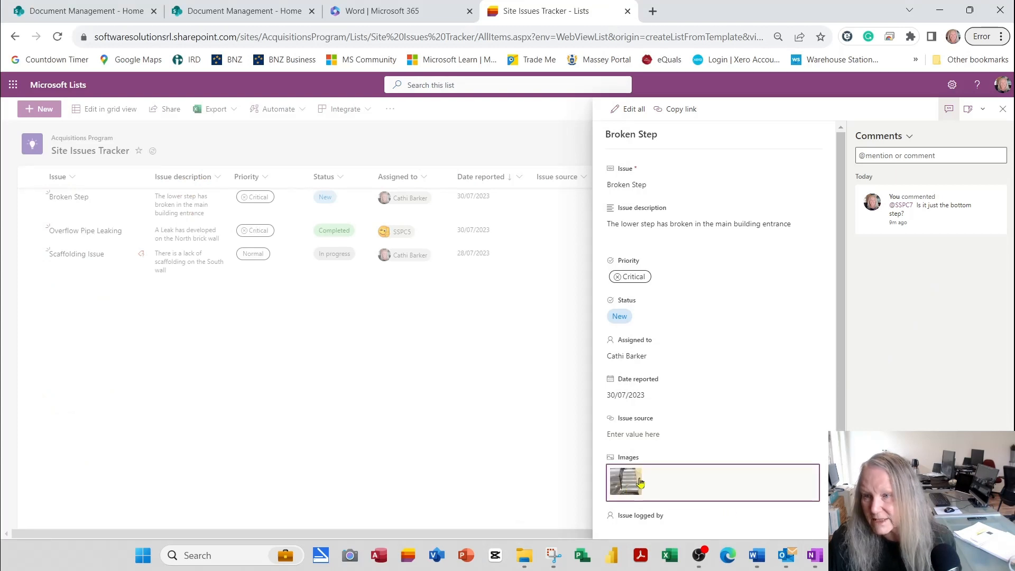
left_click(1004, 109)
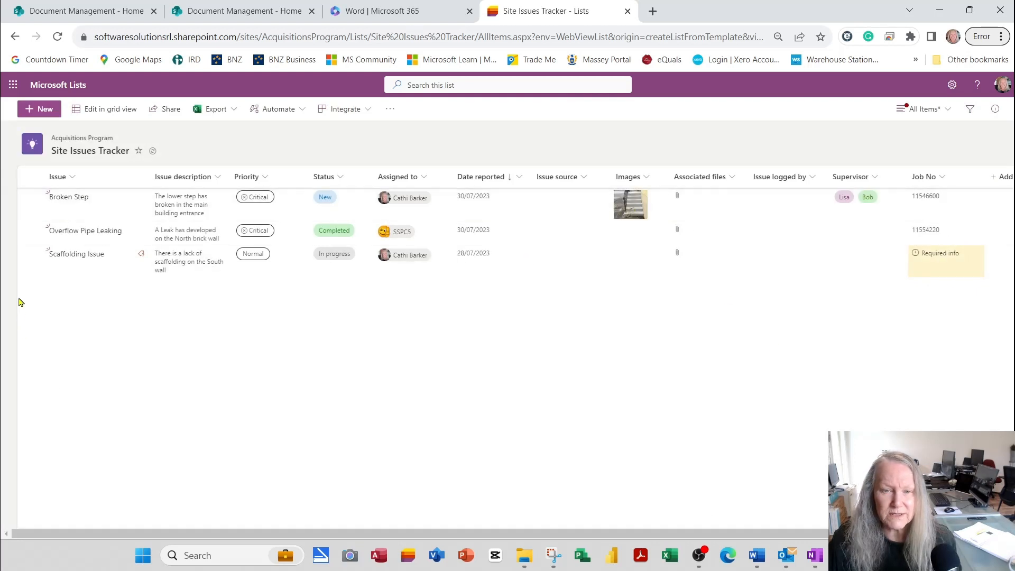
Step: Add Overflow pipe leaking.png as the image of the Overflow Pipe Leaking item and close its details
left_click(77, 233)
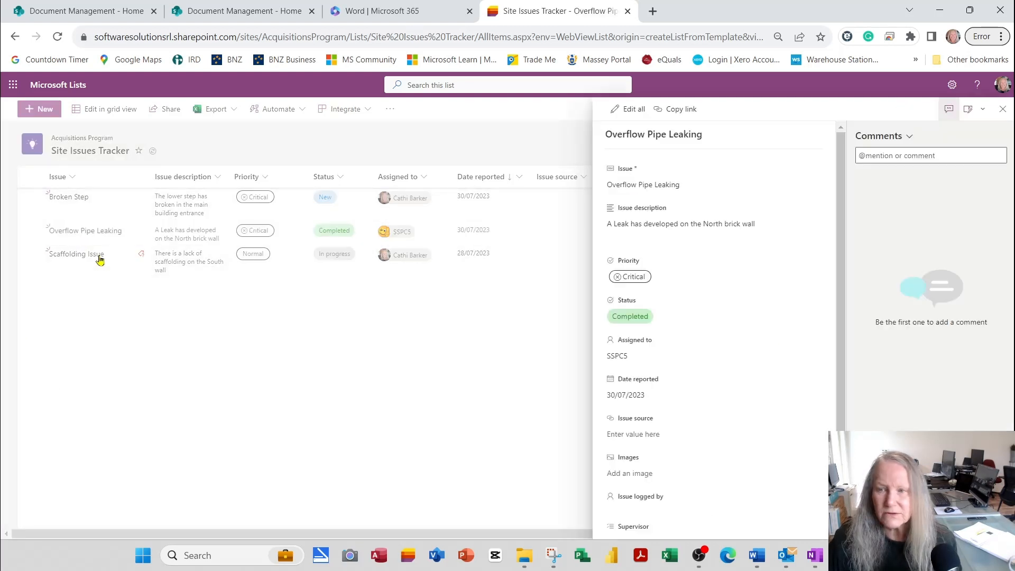
left_click(651, 475)
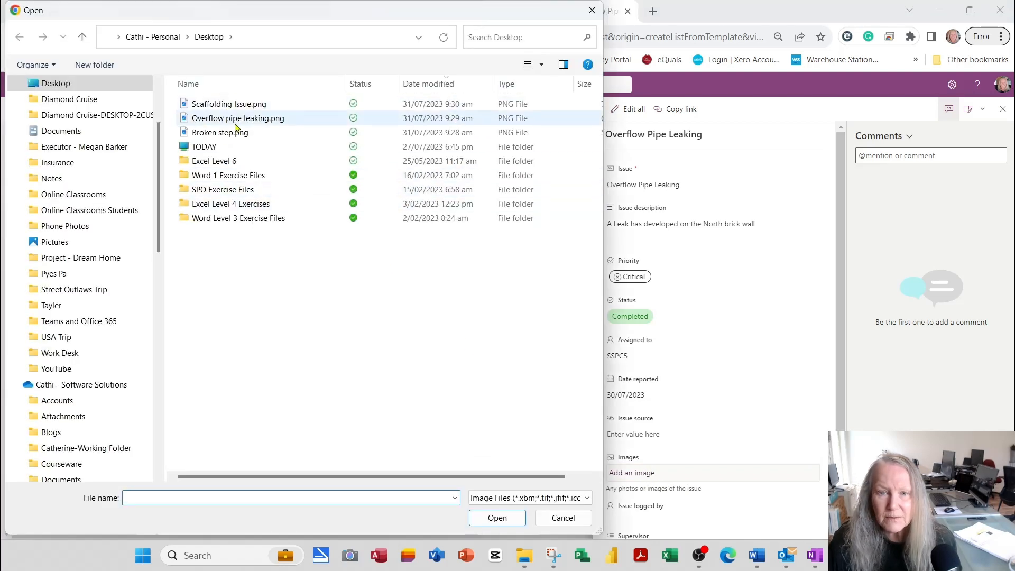
double_click(238, 122)
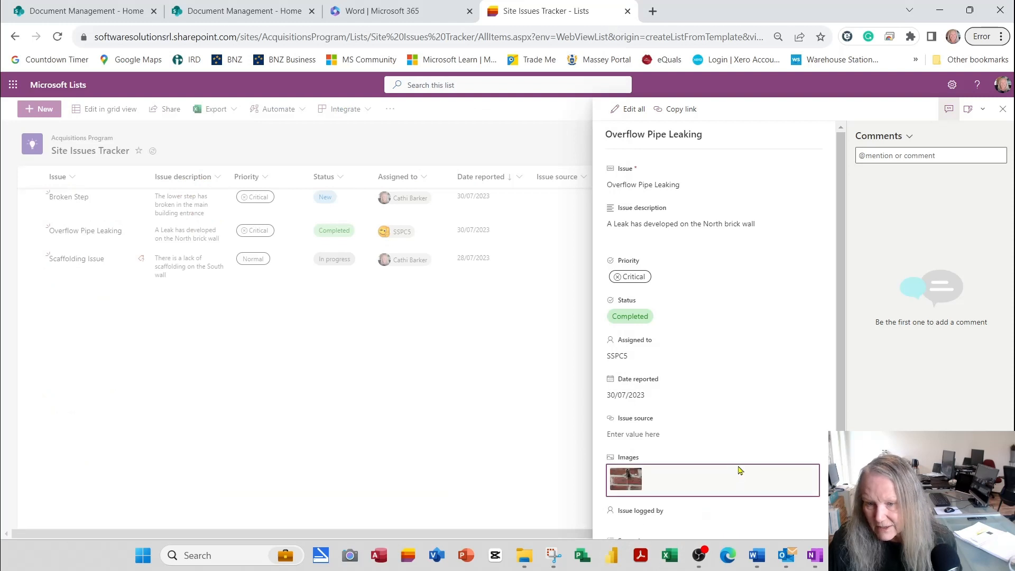
scroll(741, 467, "down", 3)
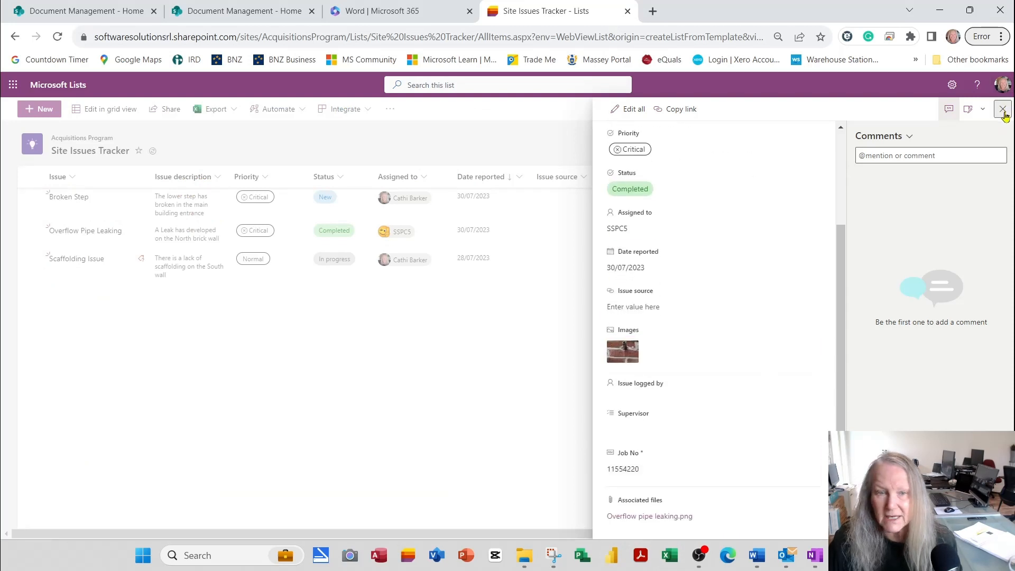
left_click(1005, 107)
Step: Add Scaffolding Issue.png as the image of the Scaffolding Issue item and close its details
left_click(62, 259)
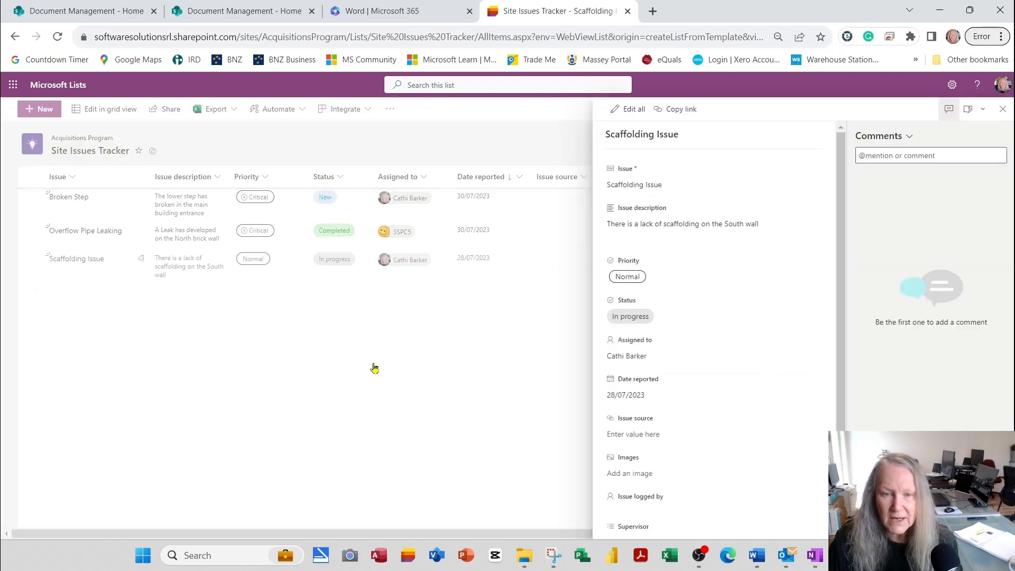
left_click(642, 472)
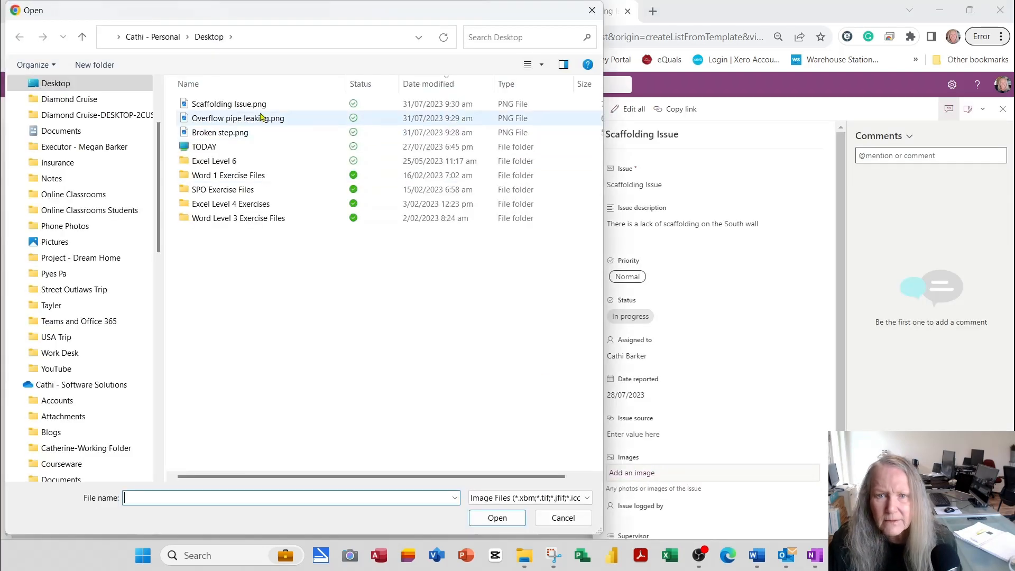
double_click(238, 103)
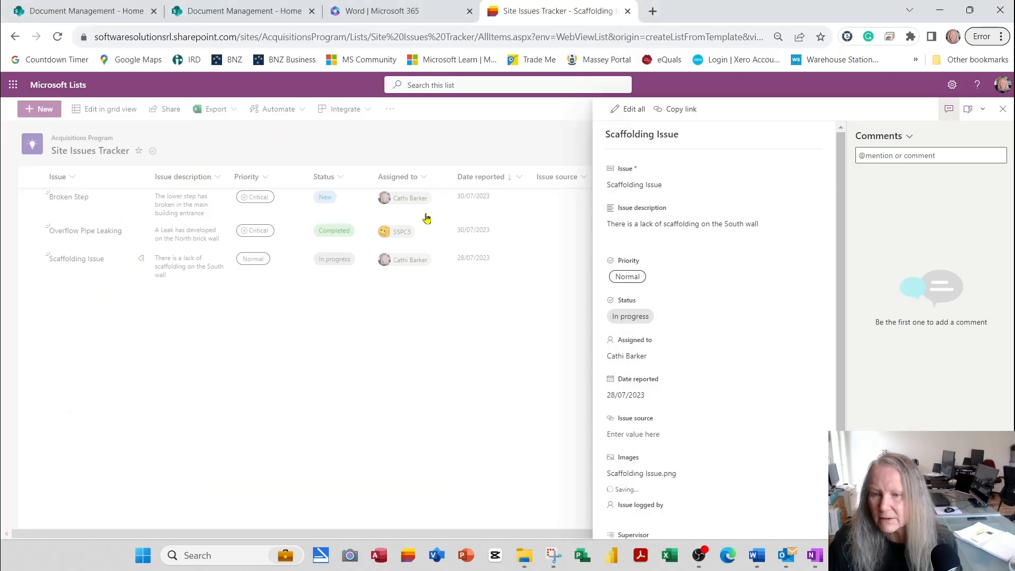
left_click(1004, 109)
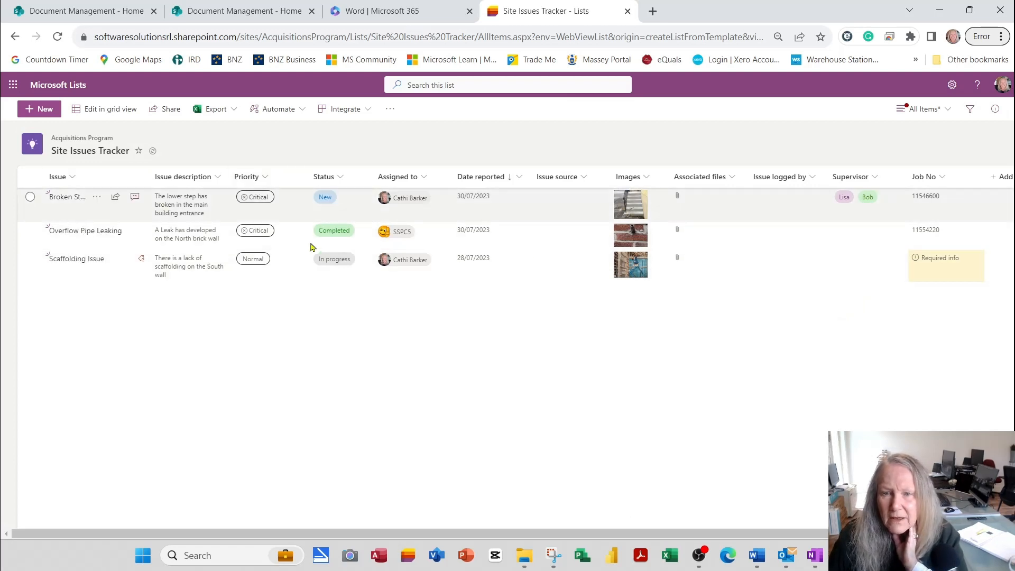
Step: Hide the Issue source column in the list view's column selection and apply the change
left_click(580, 184)
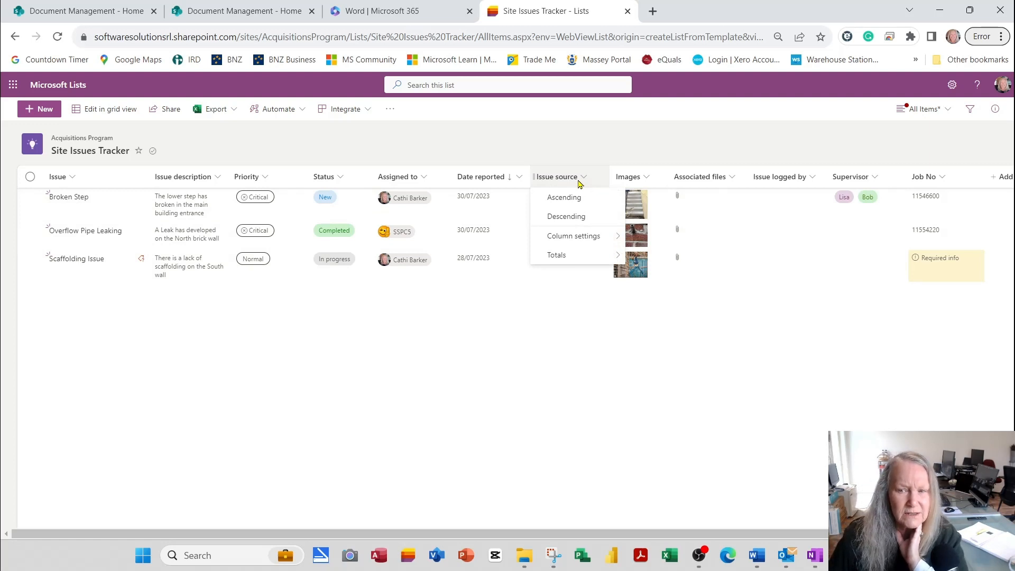
mouse_move(583, 248)
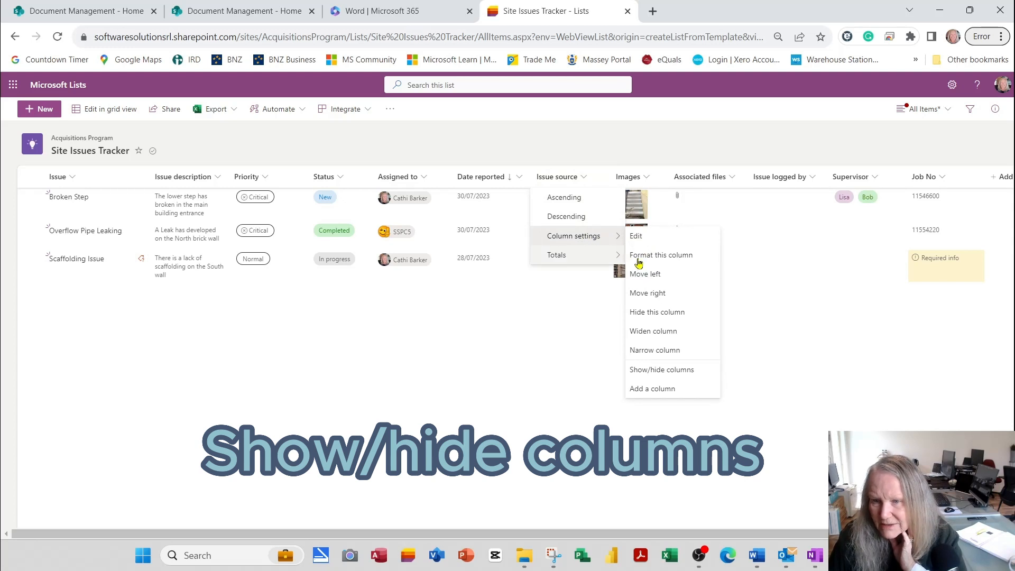
left_click(683, 373)
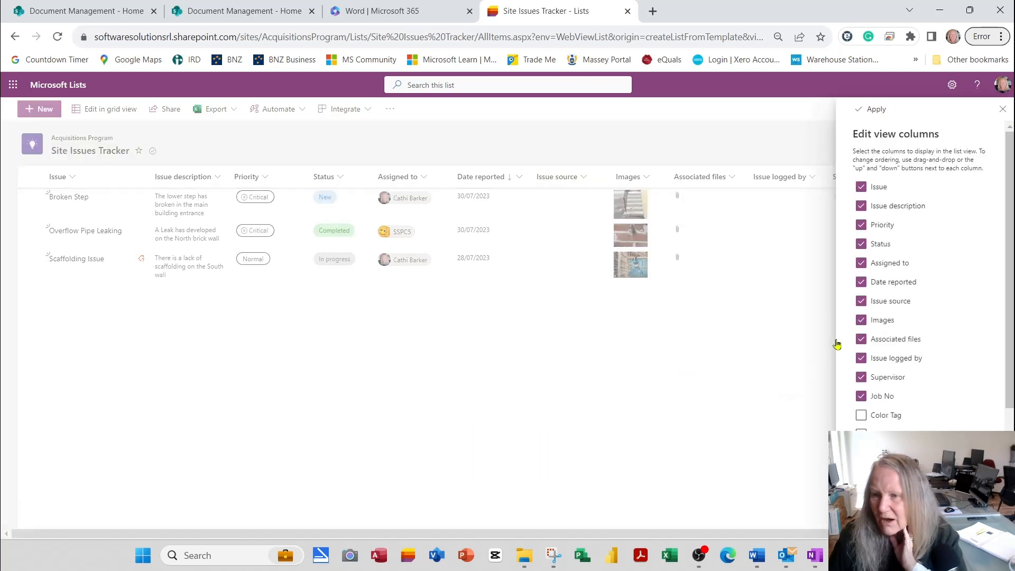
left_click(862, 301)
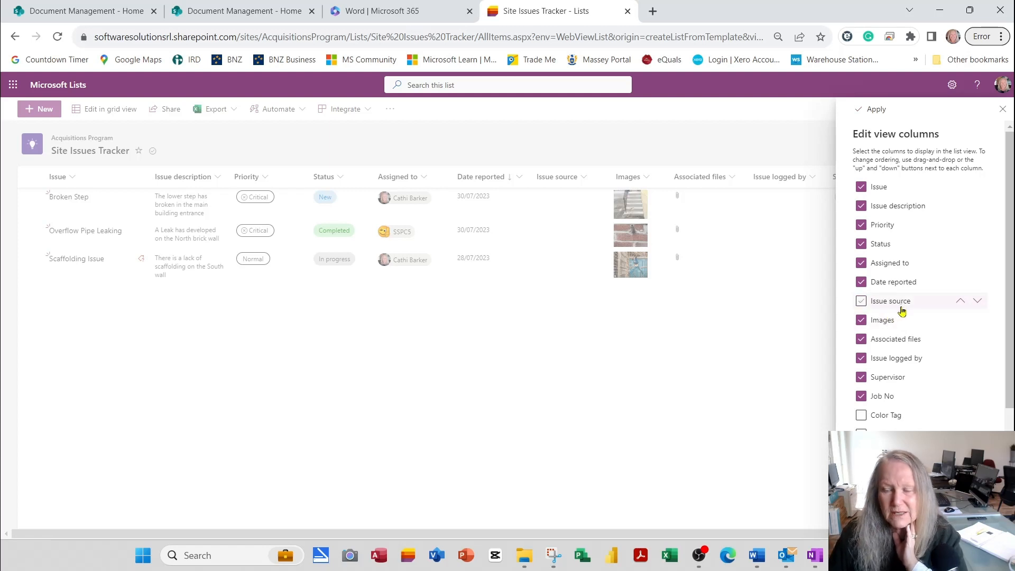
scroll(929, 407, "down", 4)
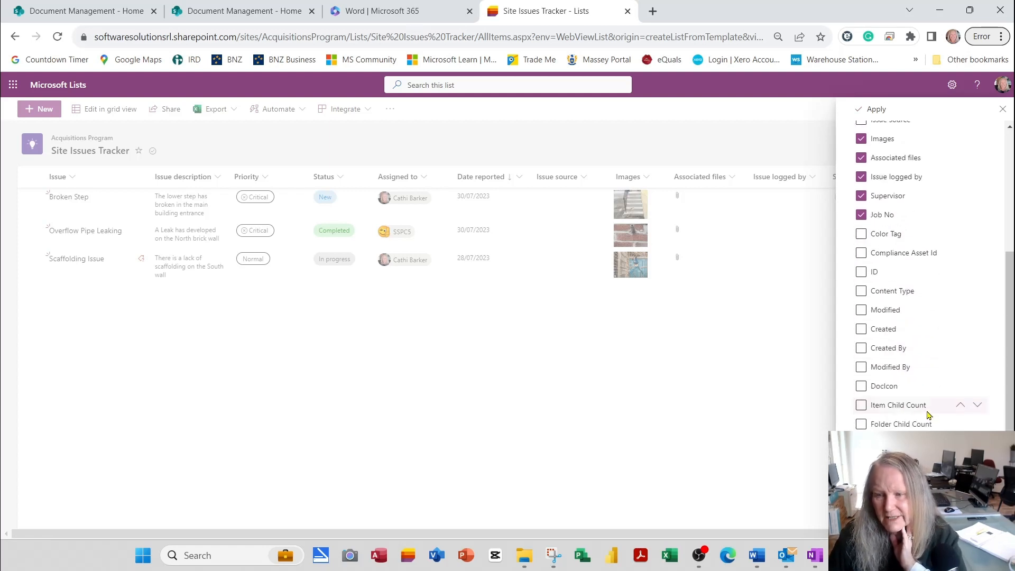
scroll(929, 414, "up", 4)
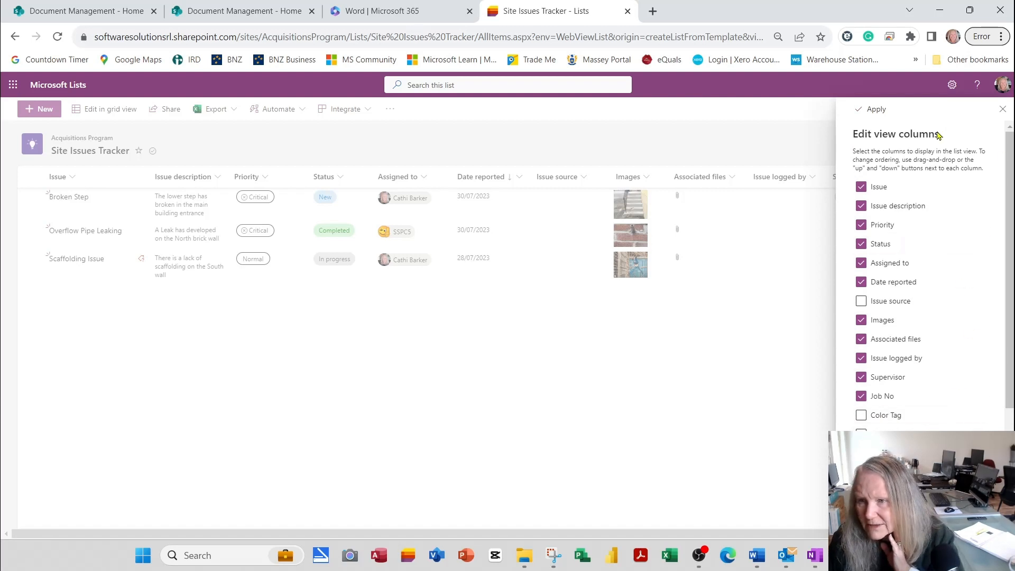
left_click(878, 111)
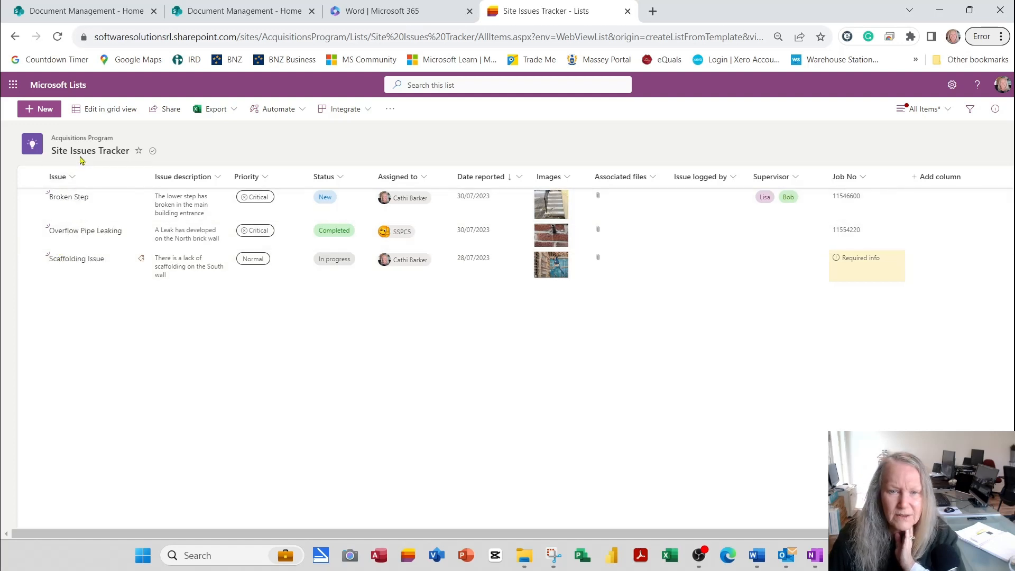
Step: In grid view, set Broken Step's Issue logged by to the matching person marked Owner and fill it down to the other two items
left_click(120, 114)
left_click(701, 210)
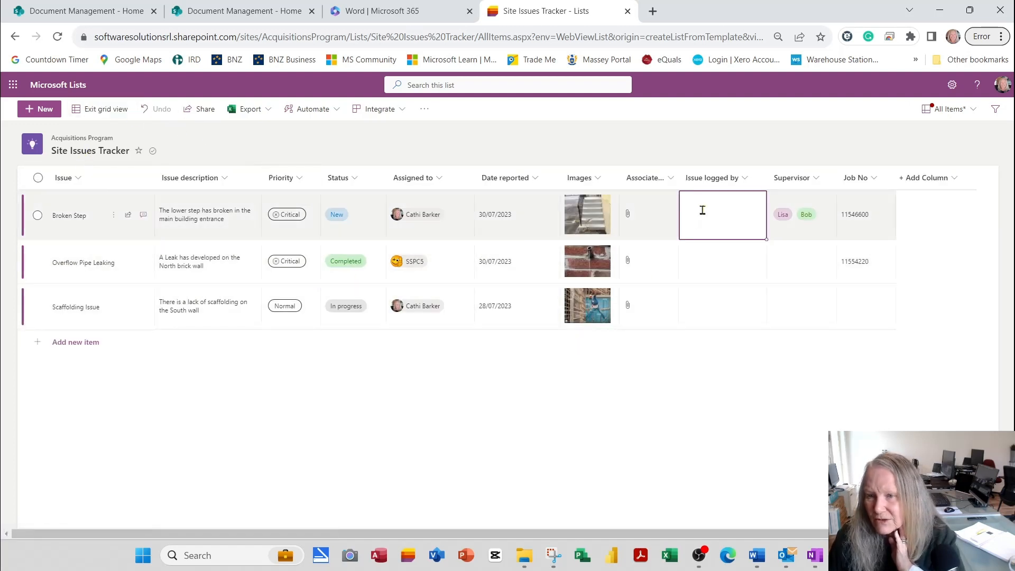
type("Cathi")
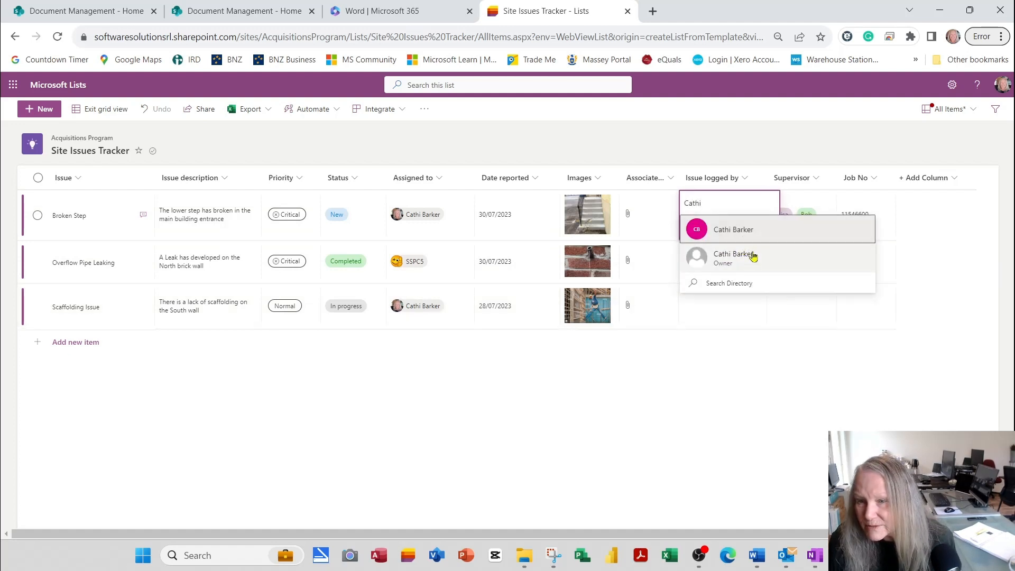
left_click(753, 262)
left_click_drag(766, 239, 743, 313)
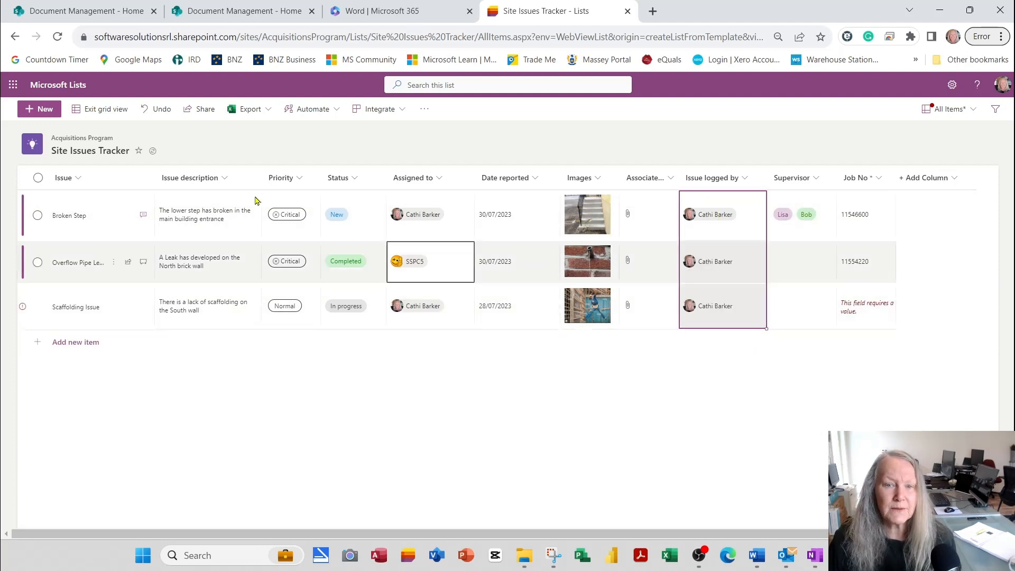
Step: Enter 11544410 as the missing Job No of the Scaffolding Issue item and exit grid view
left_click(106, 109)
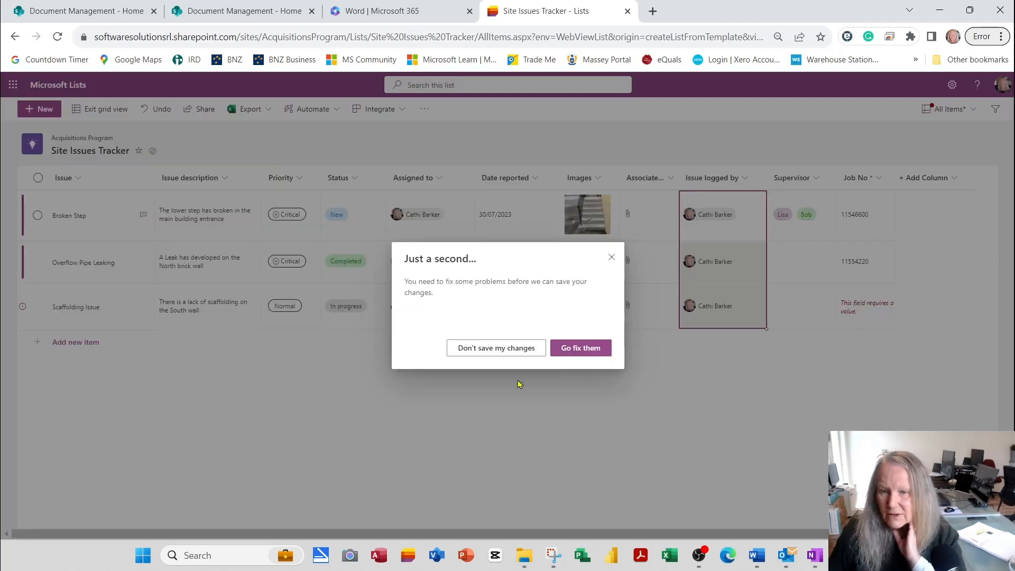
left_click(492, 356)
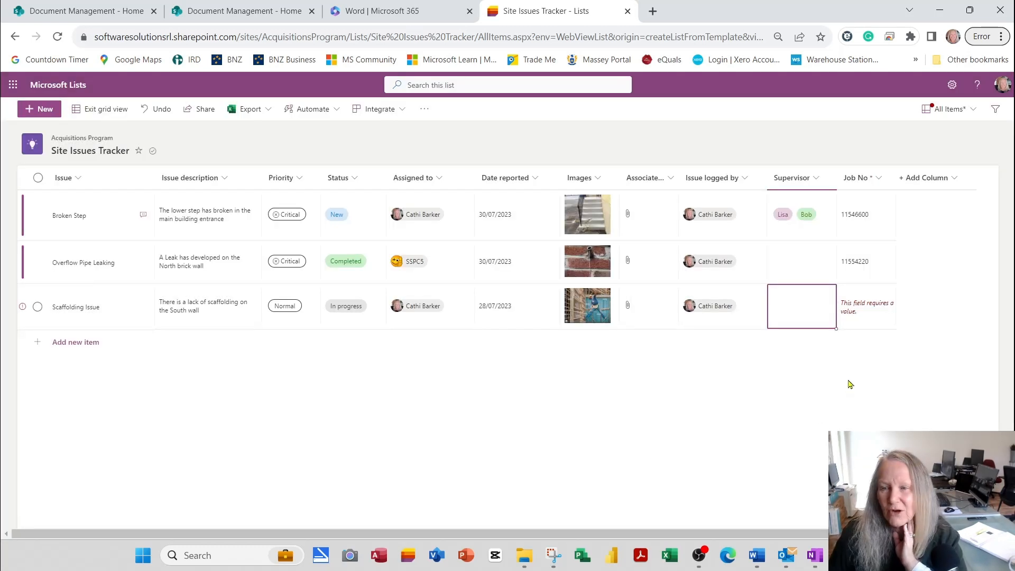
left_click(878, 311)
left_click(878, 310)
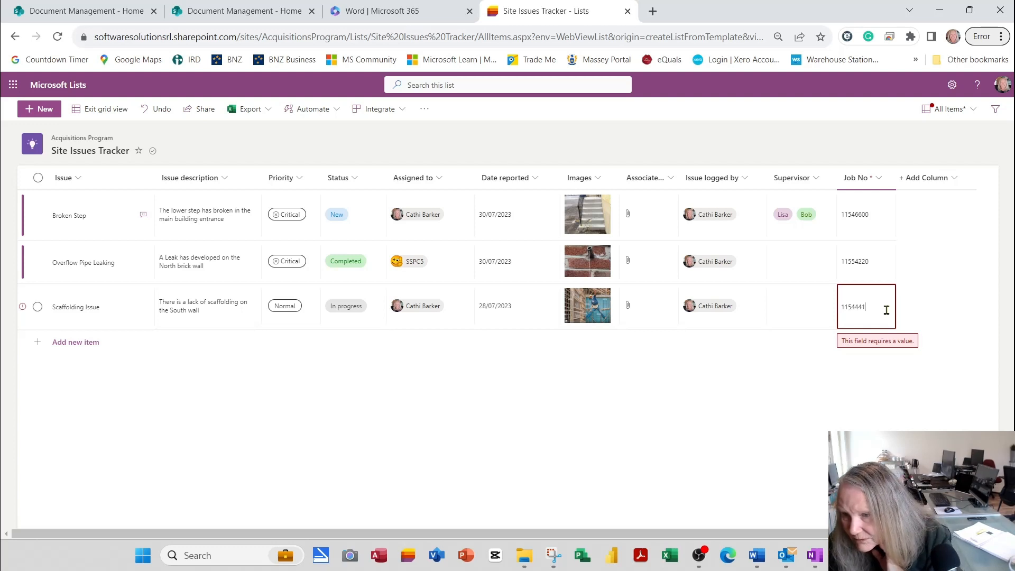
key("Return")
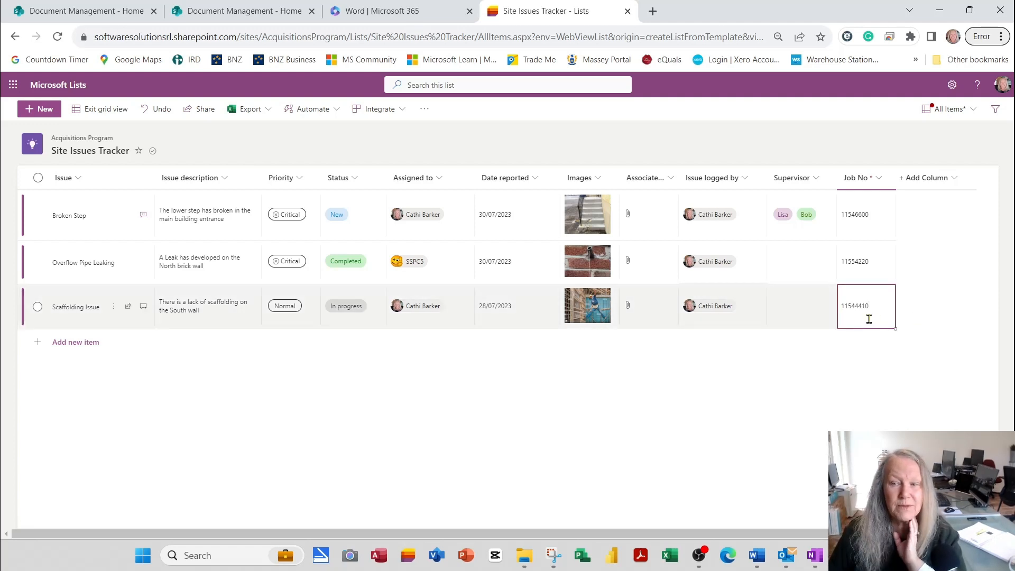
left_click(99, 109)
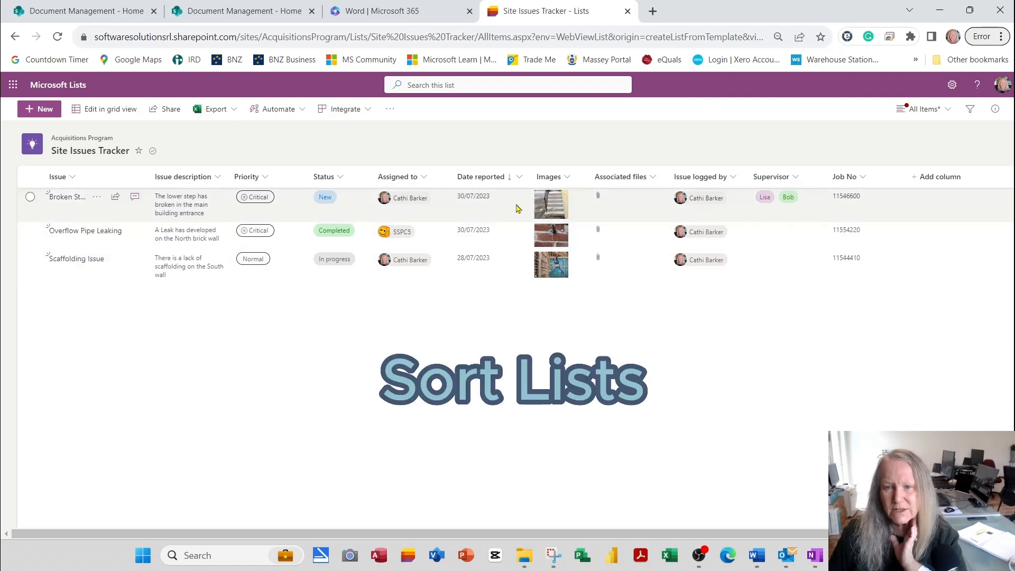
Step: Sort the list by Date reported from older to newer
left_click(520, 181)
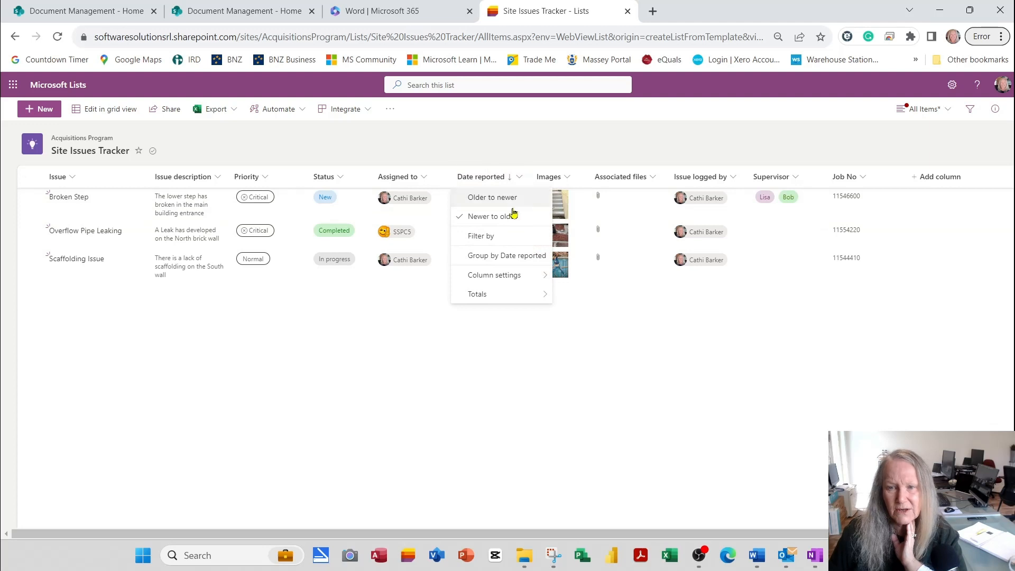
left_click(509, 199)
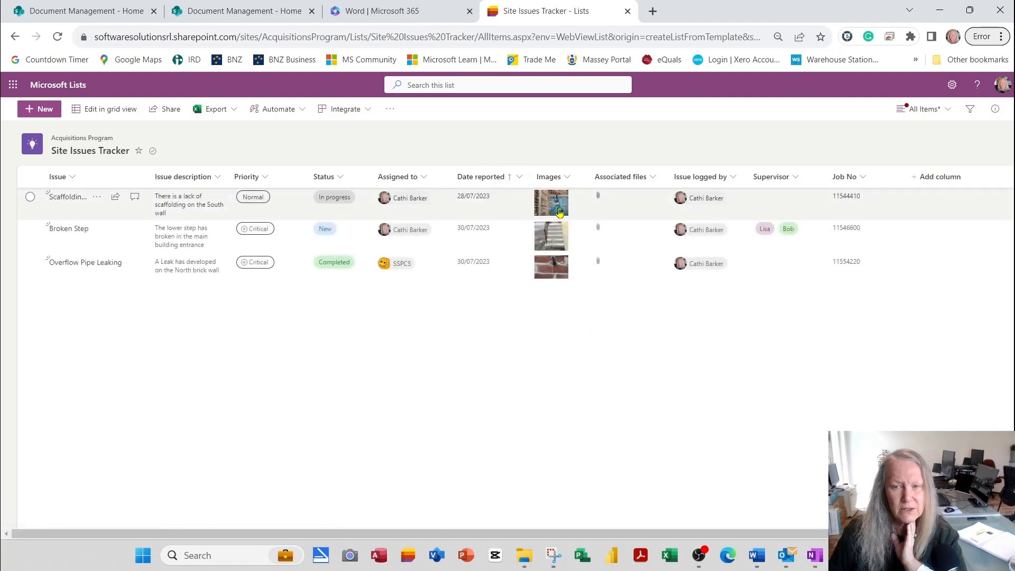
left_click(520, 178)
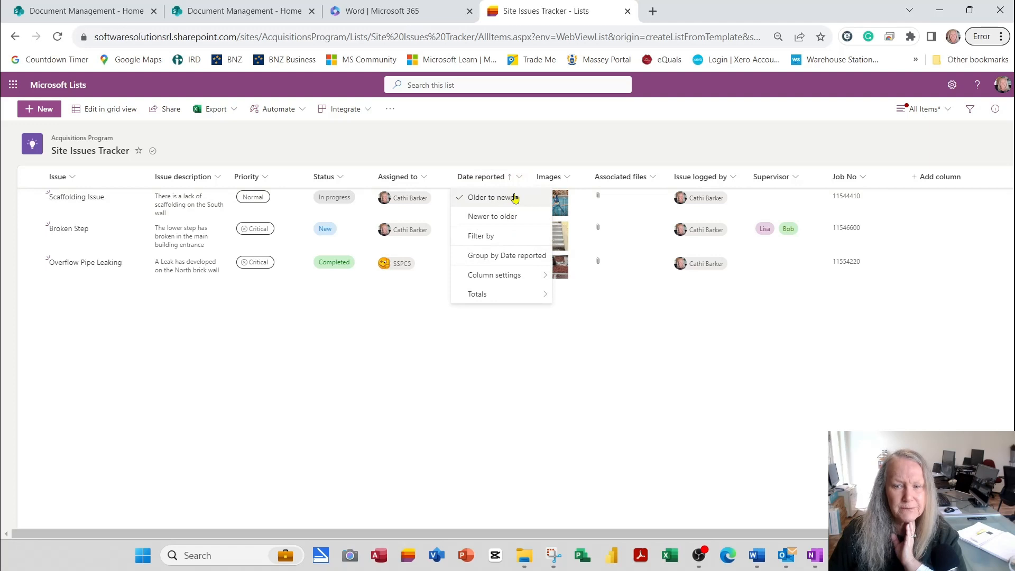
left_click(319, 374)
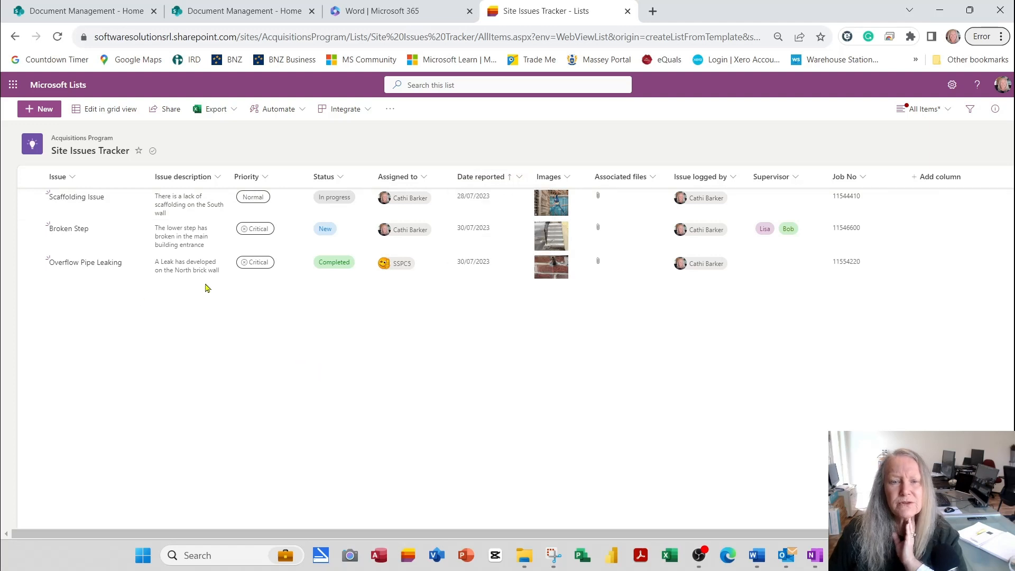
Step: Add a Count total to the Issue column
left_click(72, 179)
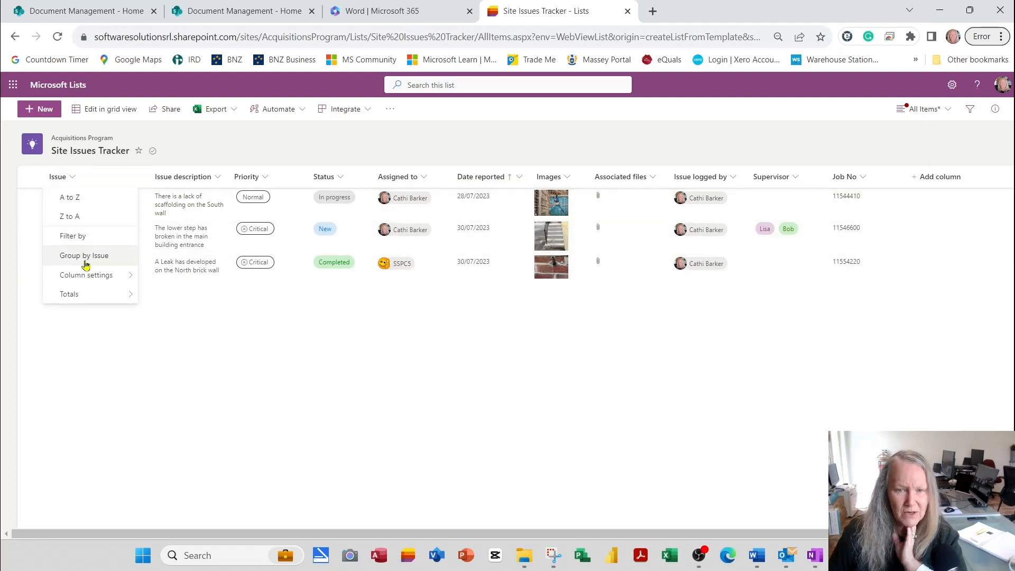
mouse_move(84, 296)
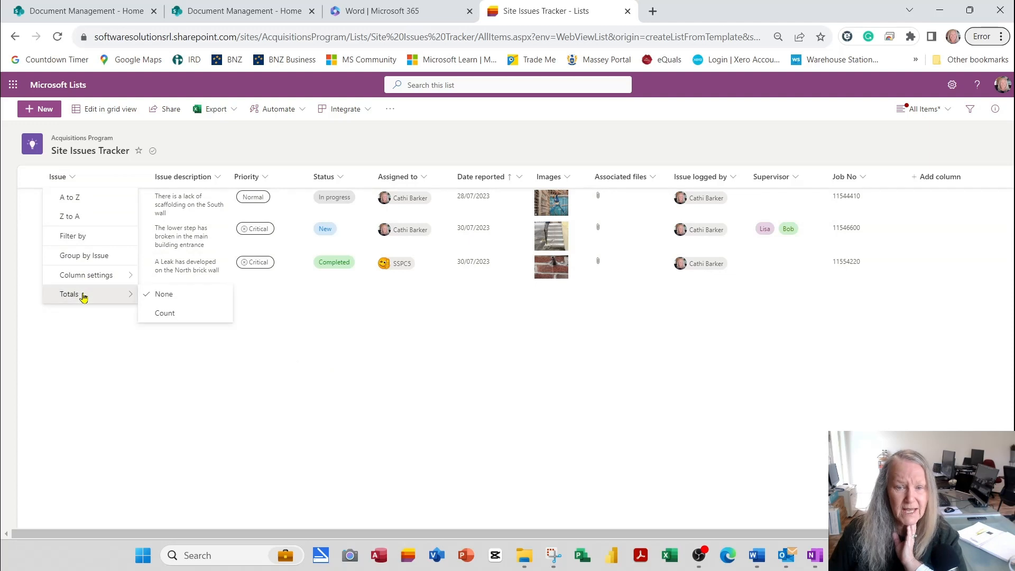
left_click(181, 316)
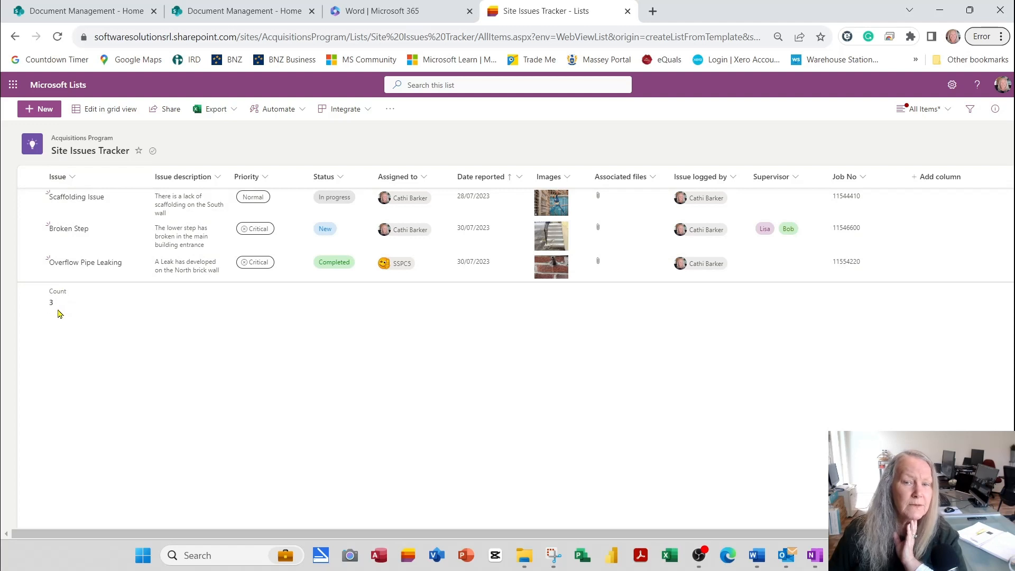
left_click(218, 179)
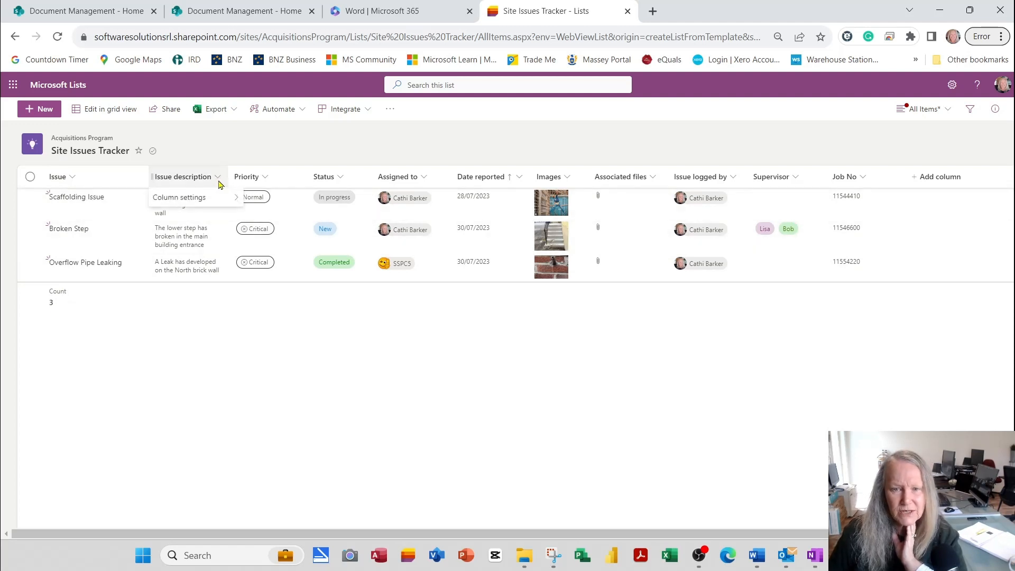
left_click(75, 179)
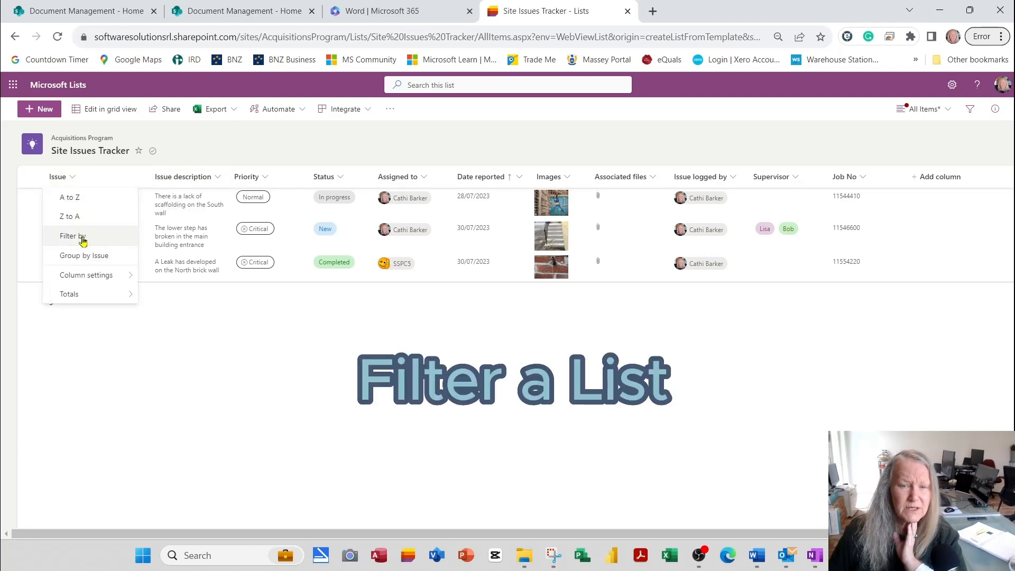
mouse_move(82, 277)
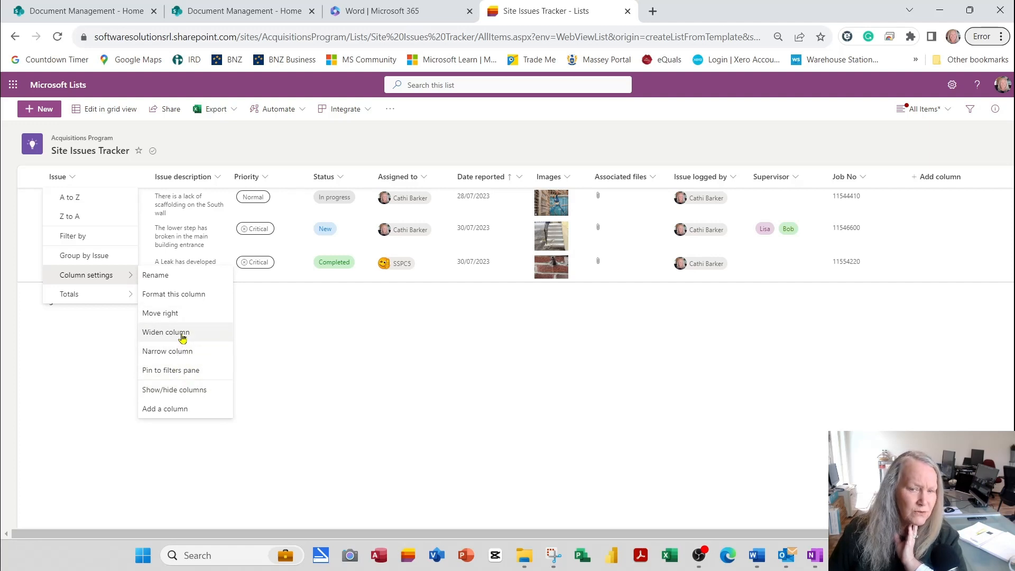
left_click(343, 362)
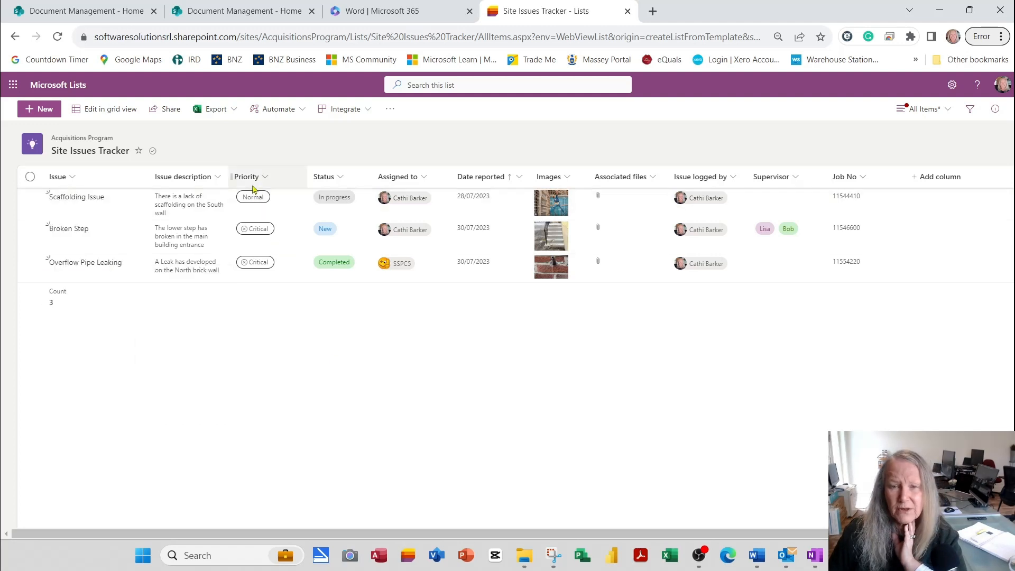
Step: Move the Priority column between Issue and Issue description, and open the Issue column's formatting options
left_click_drag(253, 182, 165, 182)
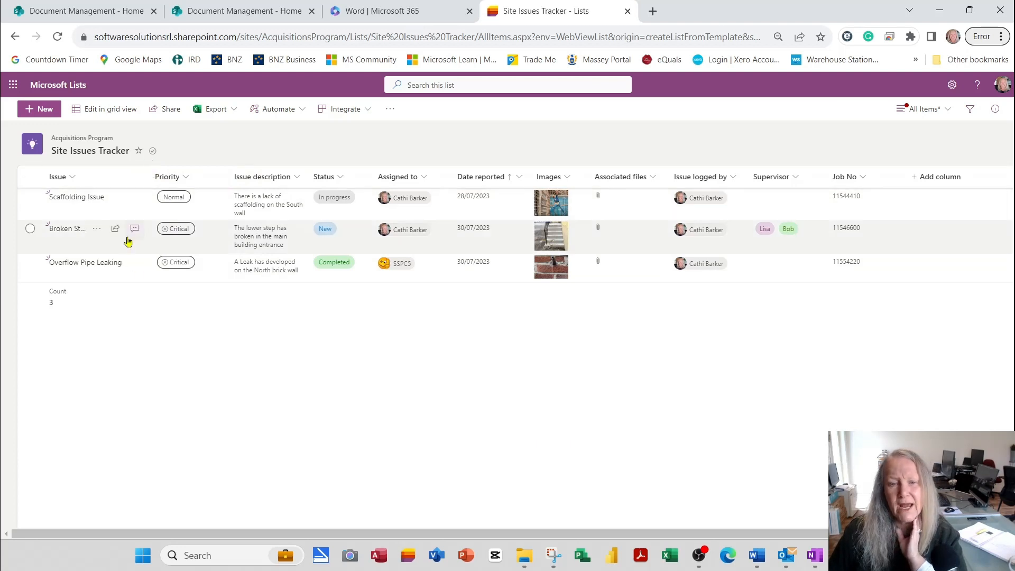
left_click(72, 177)
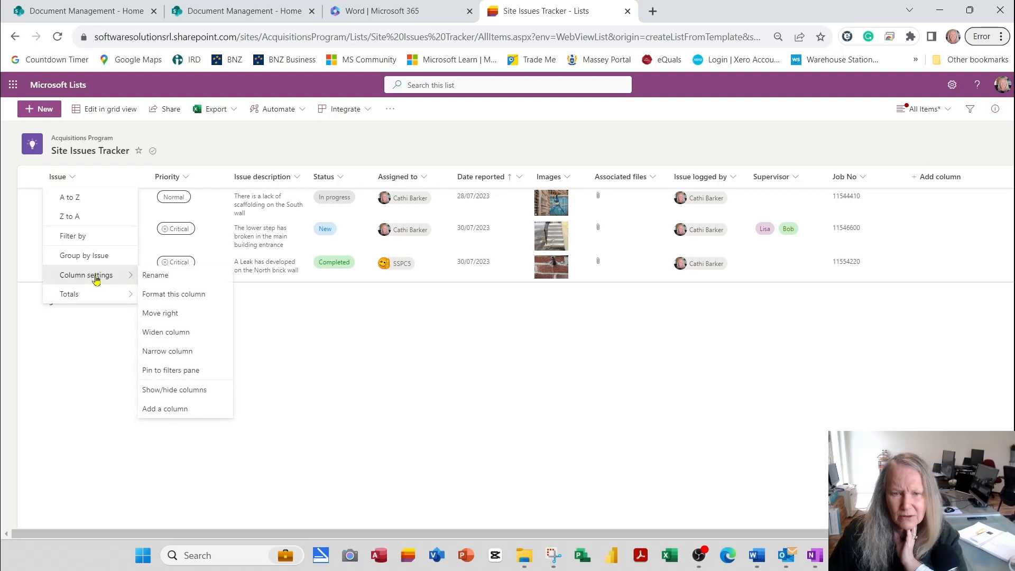
left_click(197, 299)
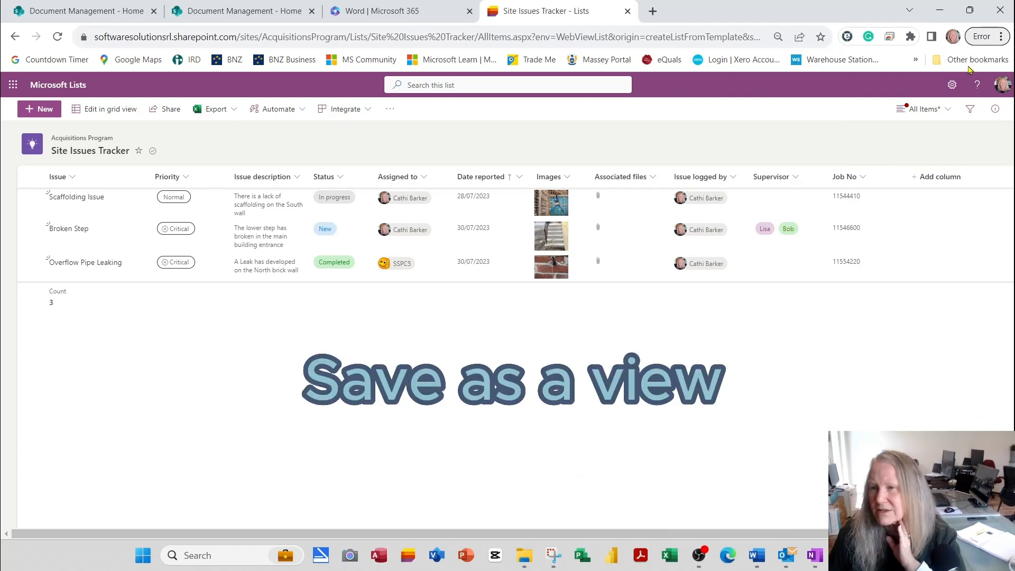
Step: Save the current view as a public view named Total Items View and switch its layout to List
left_click(948, 110)
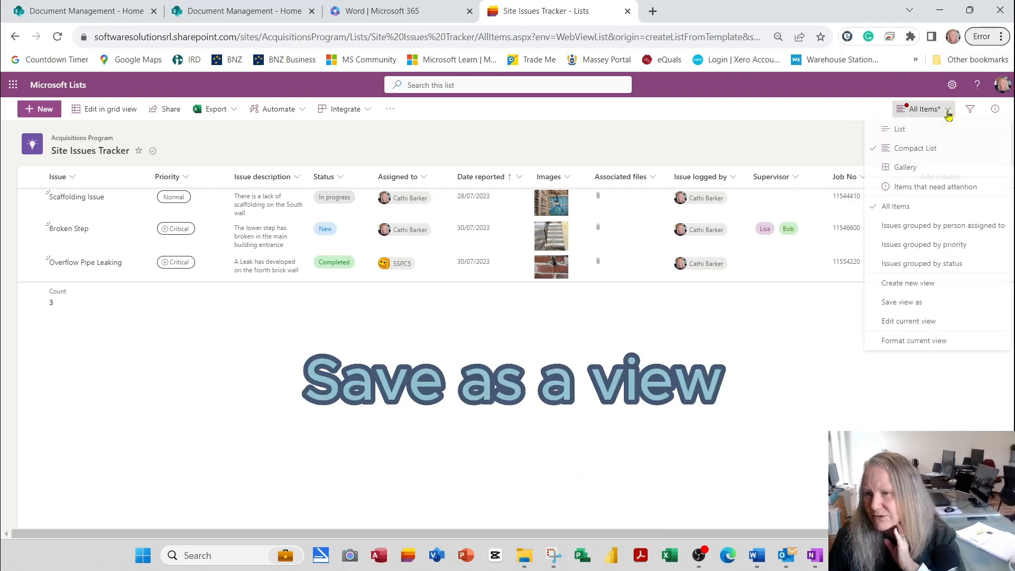
left_click(922, 304)
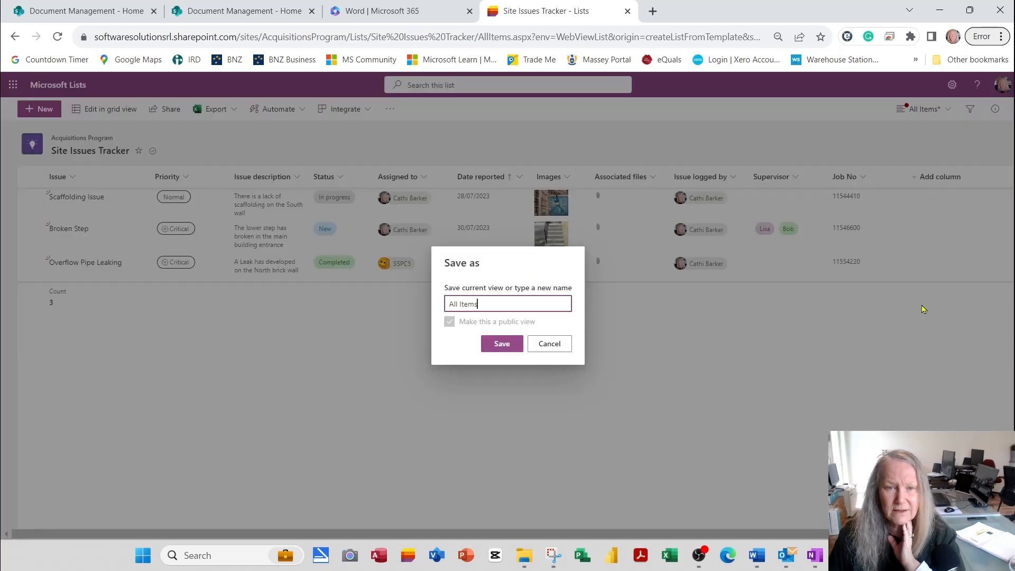
key("ctrl+a")
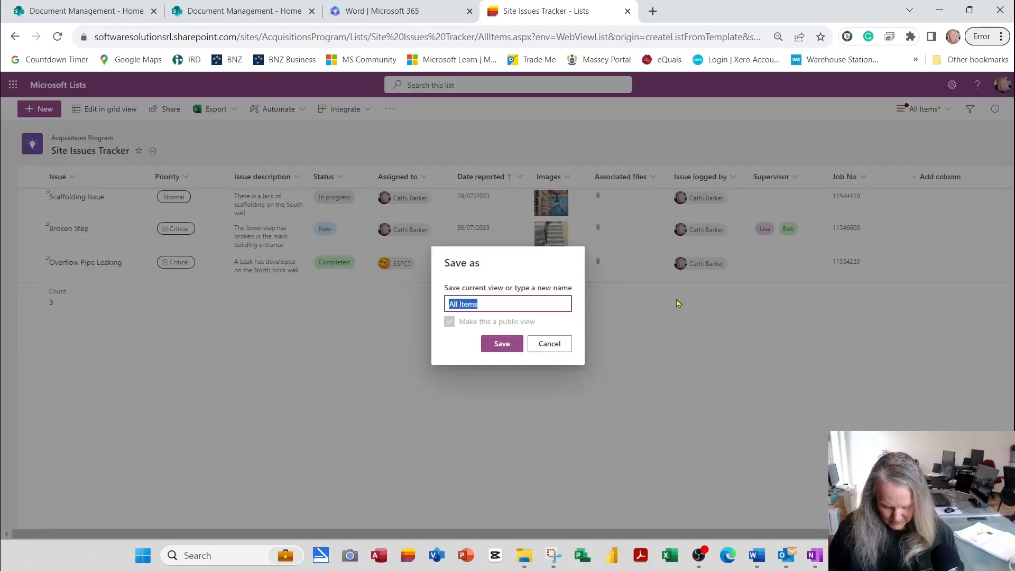
type("Tota")
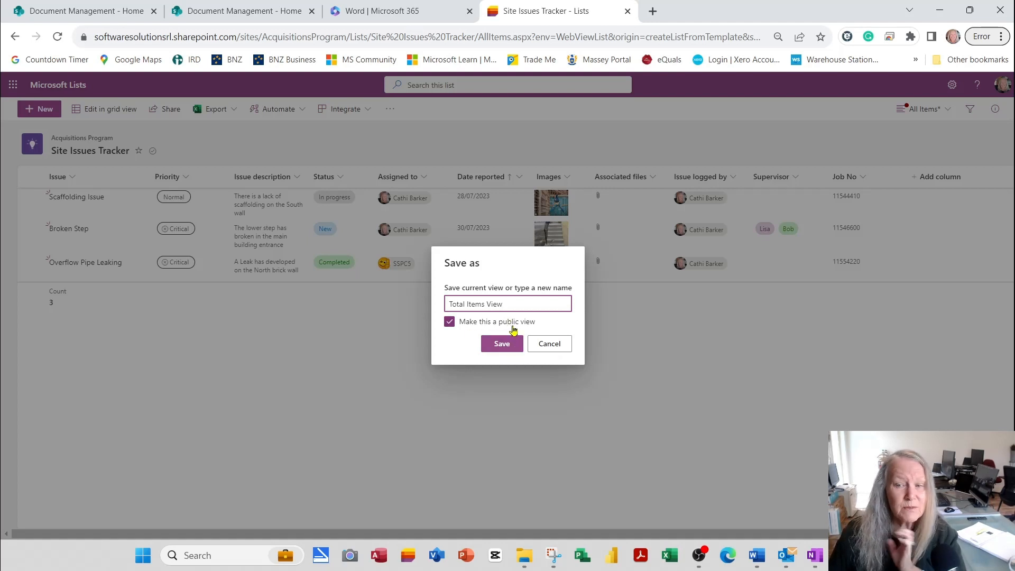
left_click(511, 348)
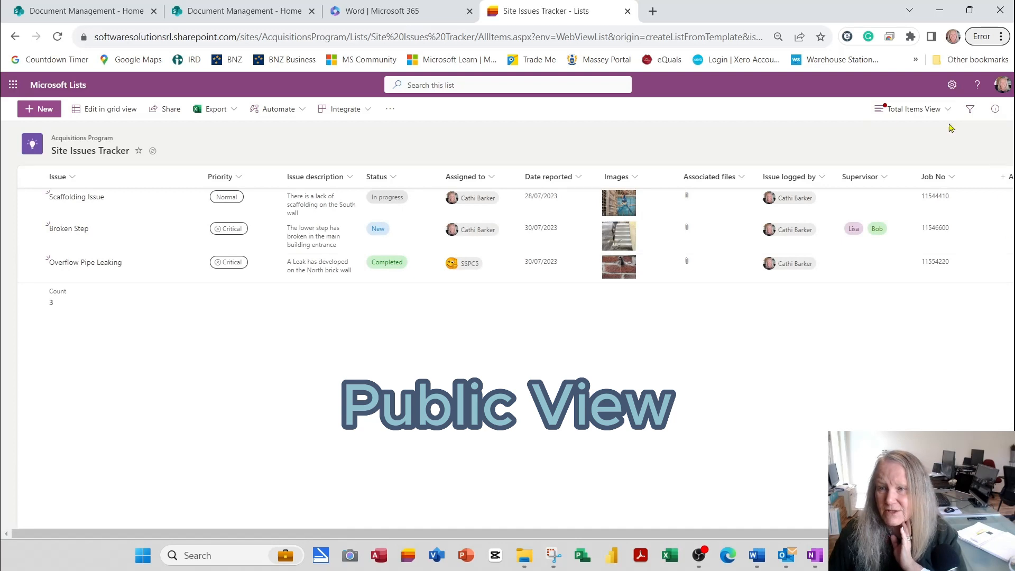
left_click(920, 109)
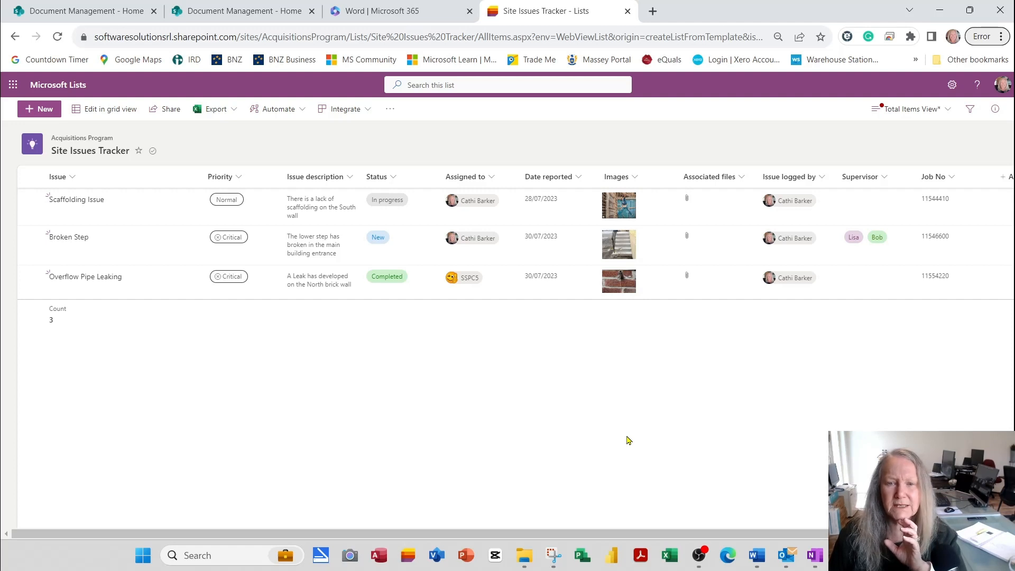
Step: Open the formatting options of the Priority column and switch from column formatting to view formatting
left_click(238, 178)
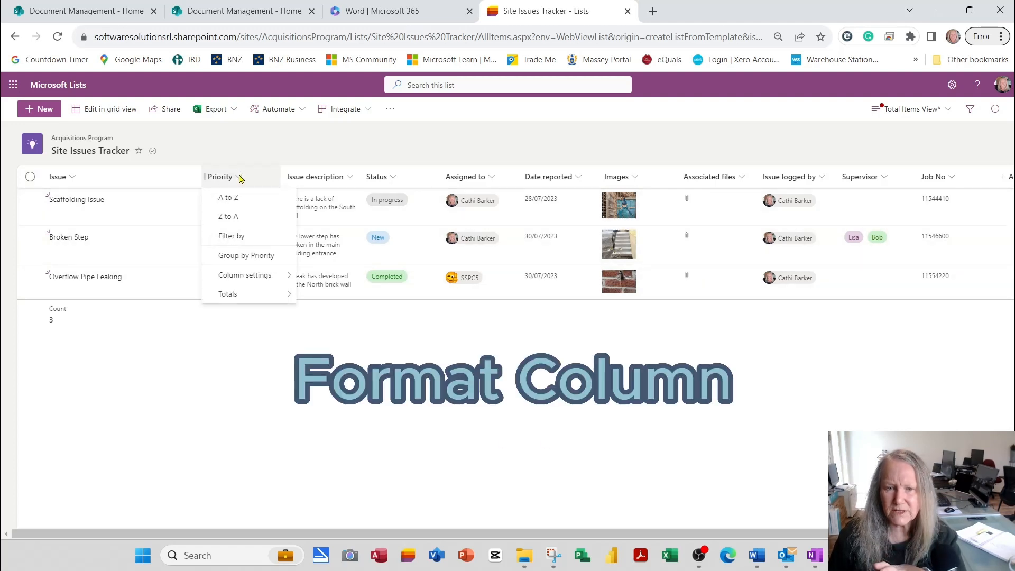
left_click(249, 275)
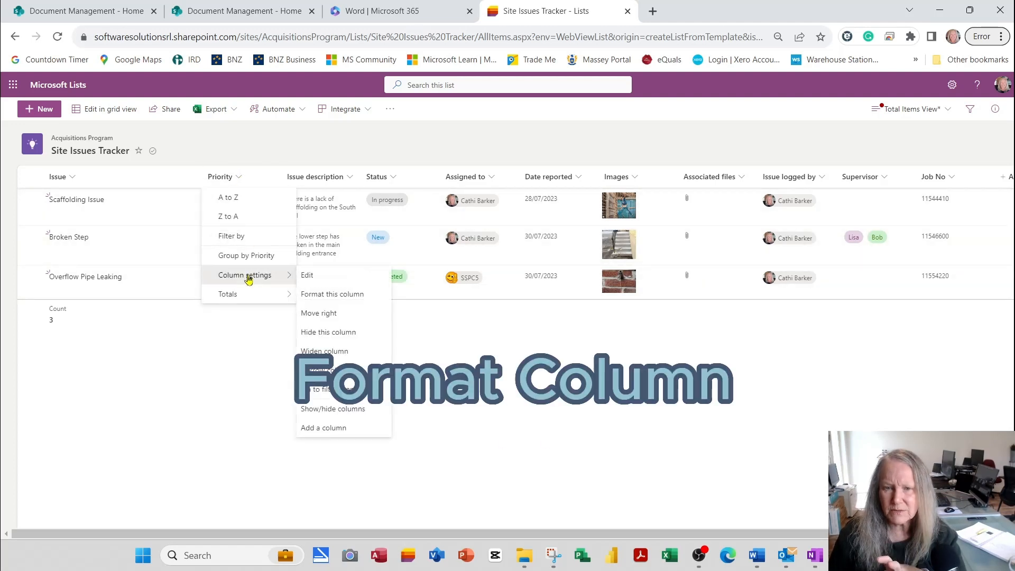
left_click(324, 295)
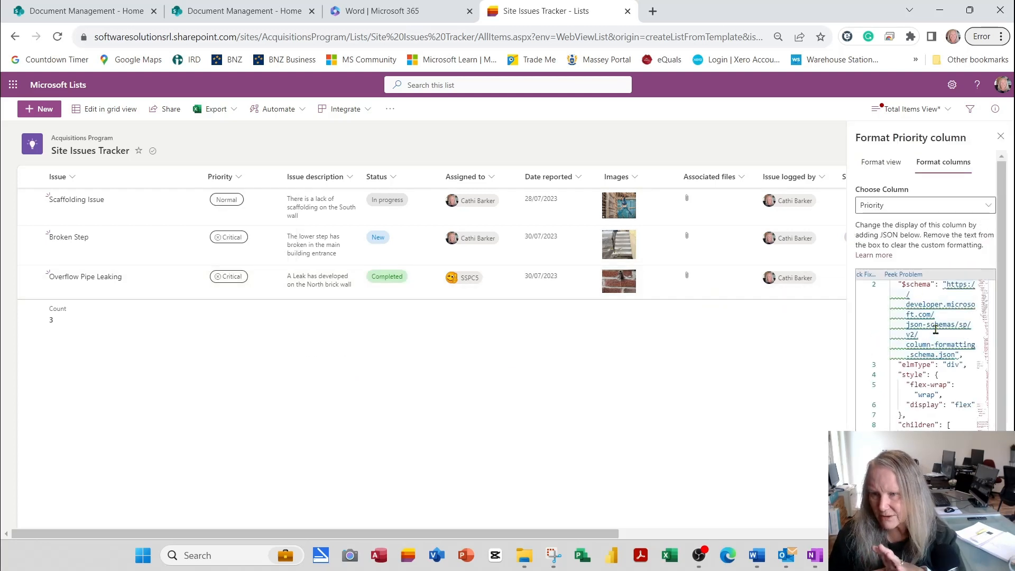
left_click(888, 168)
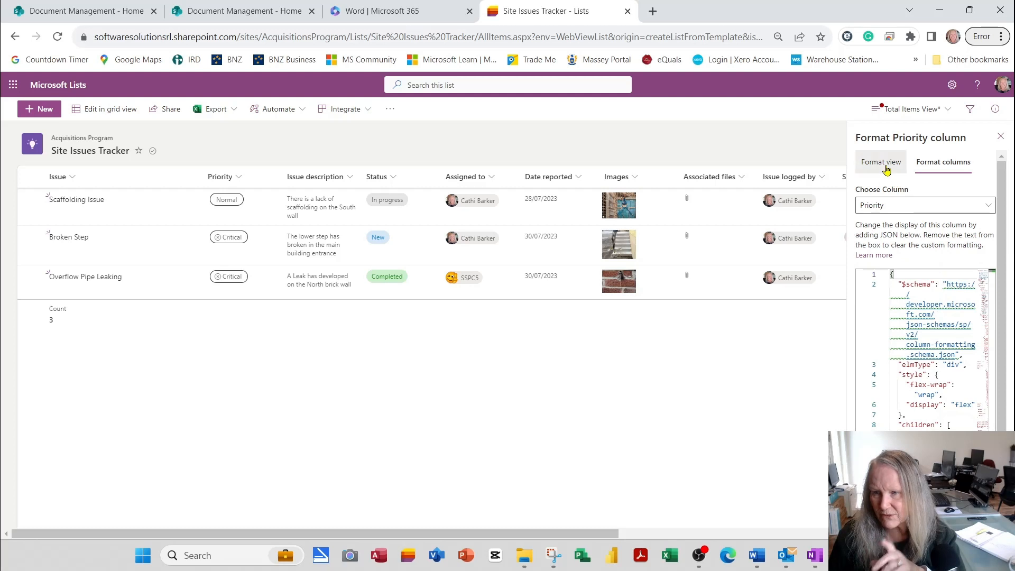
Step: Try the Gallery layout for the view, then try alternating row styles on the List layout
left_click(993, 206)
left_click(987, 243)
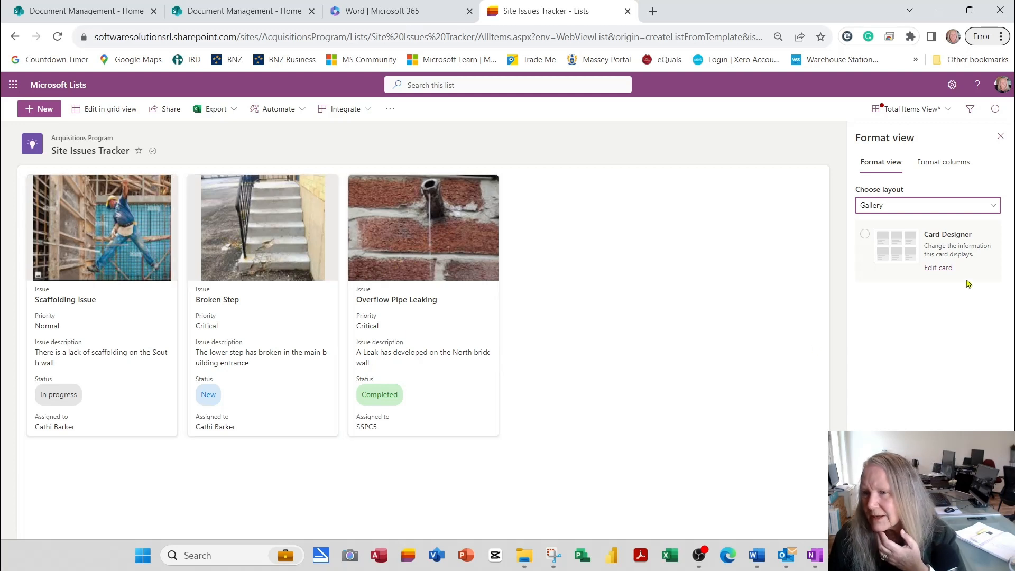
left_click(994, 206)
left_click(924, 224)
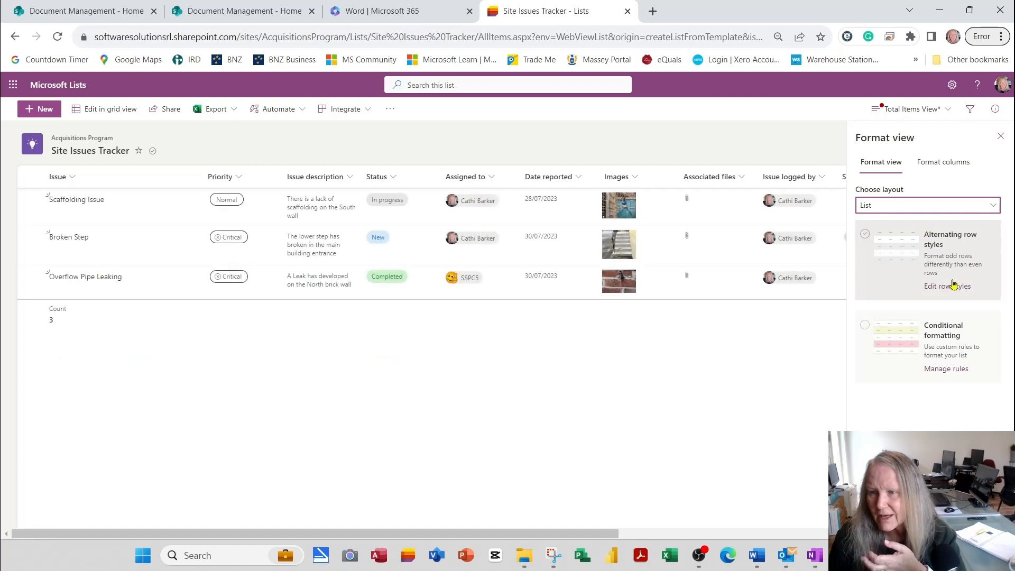
left_click(909, 253)
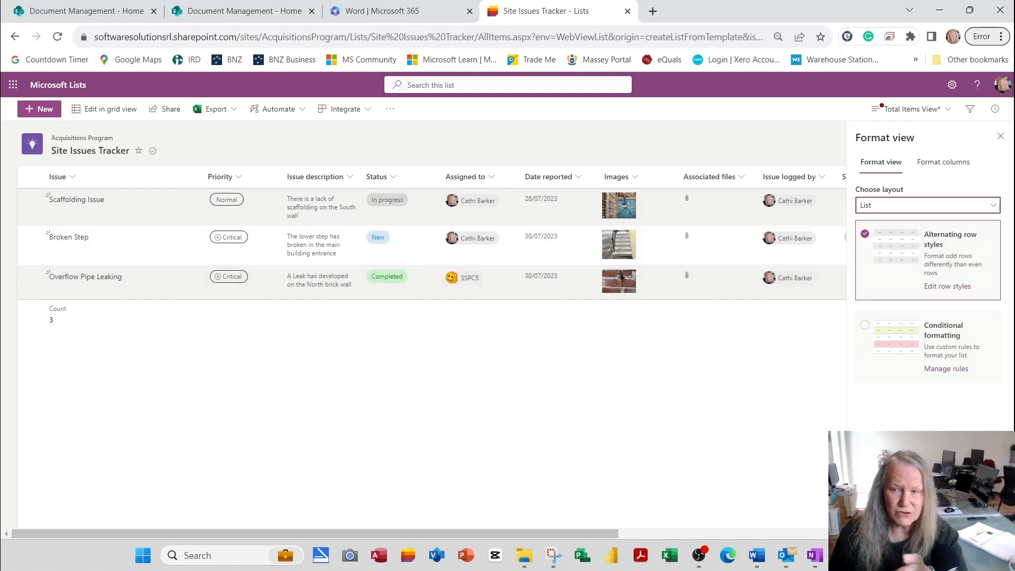
Step: Create a conditional formatting rule for the view that applies where Priority is equal to Critical
left_click(865, 325)
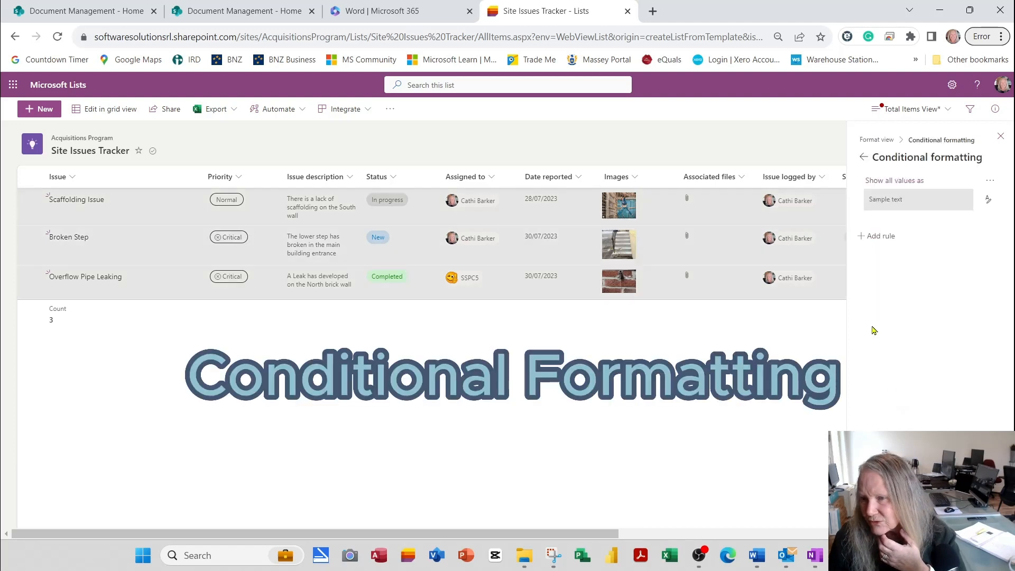
left_click(882, 237)
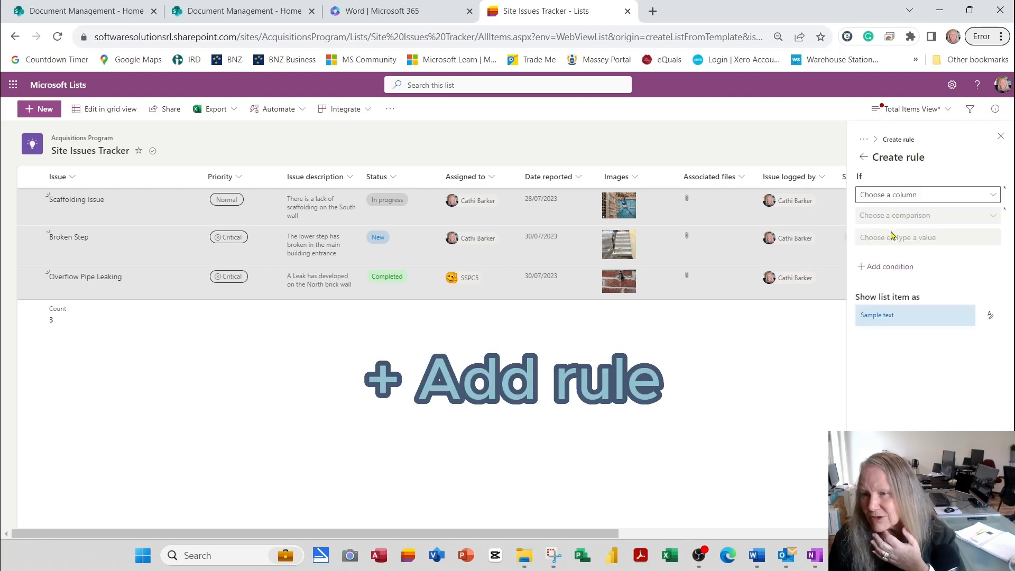
left_click(993, 196)
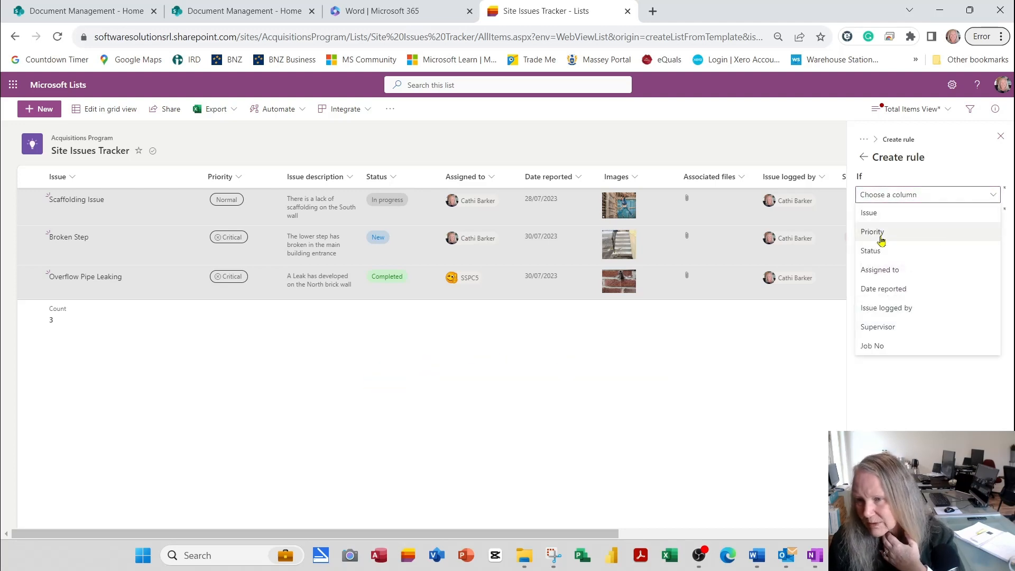
left_click(878, 233)
left_click(993, 218)
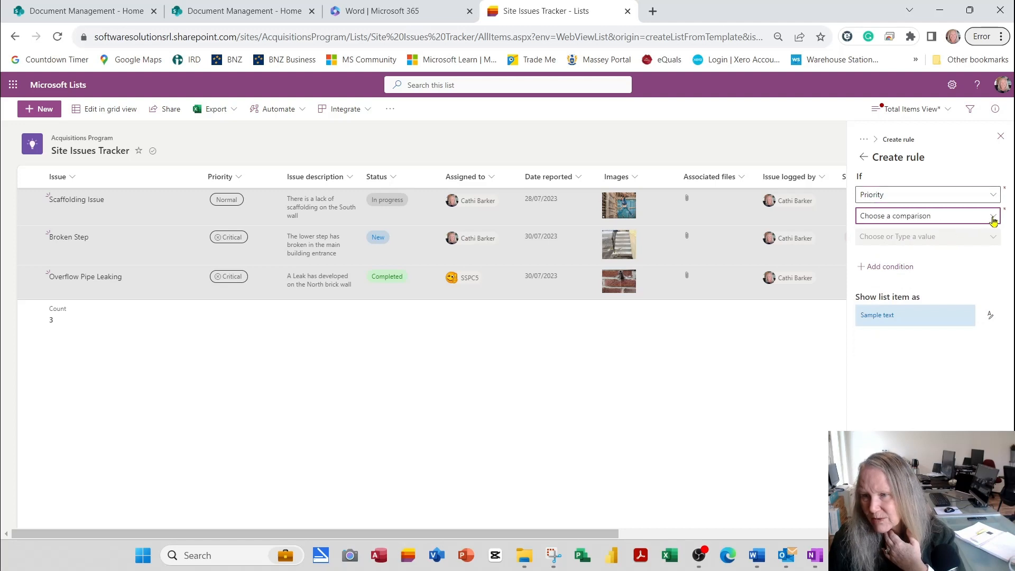
left_click(907, 236)
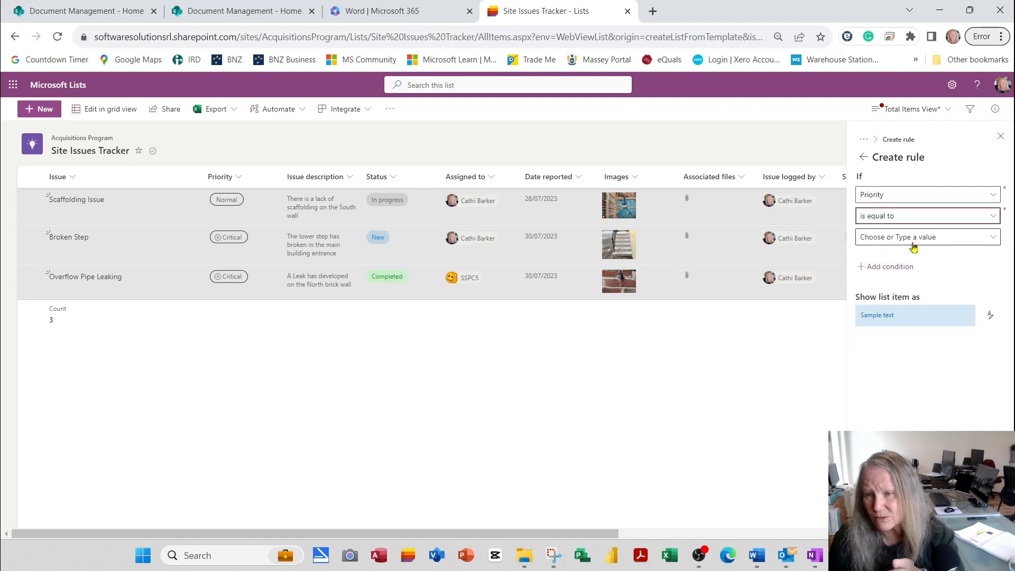
left_click(944, 242)
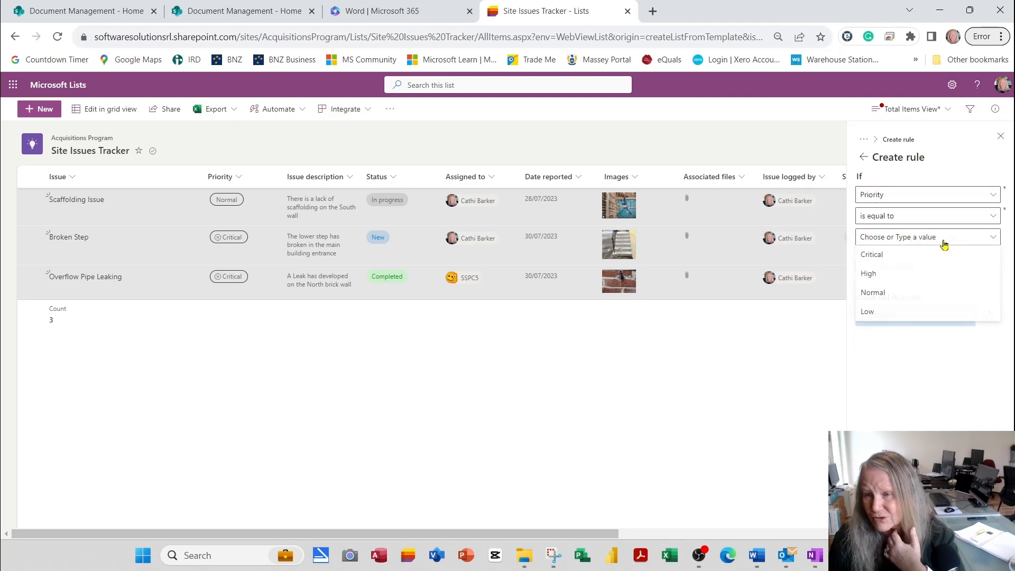
left_click(908, 255)
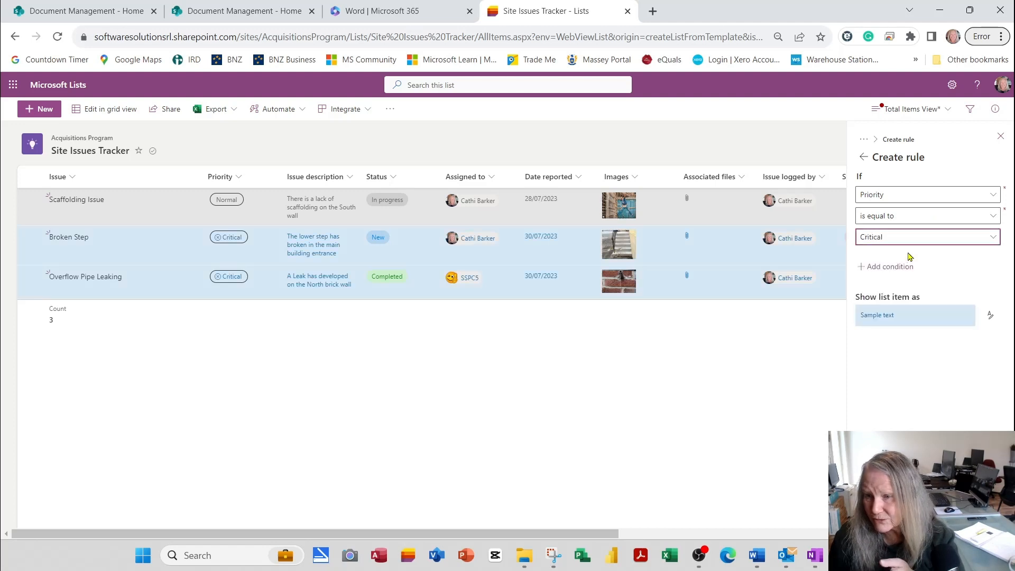
Step: Give the rule's matching list items a light red fill and close the formatting options
left_click(992, 318)
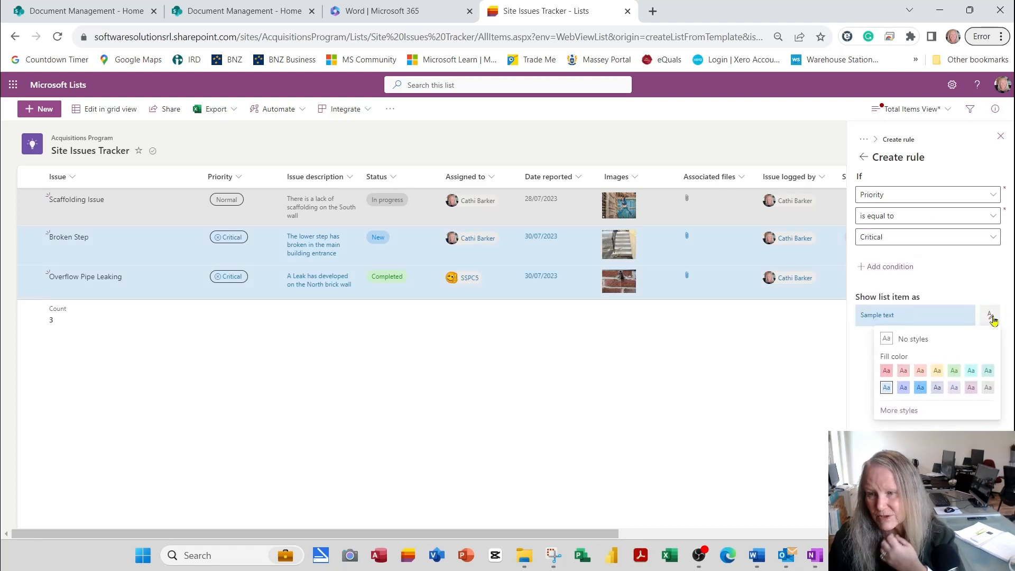
left_click(887, 372)
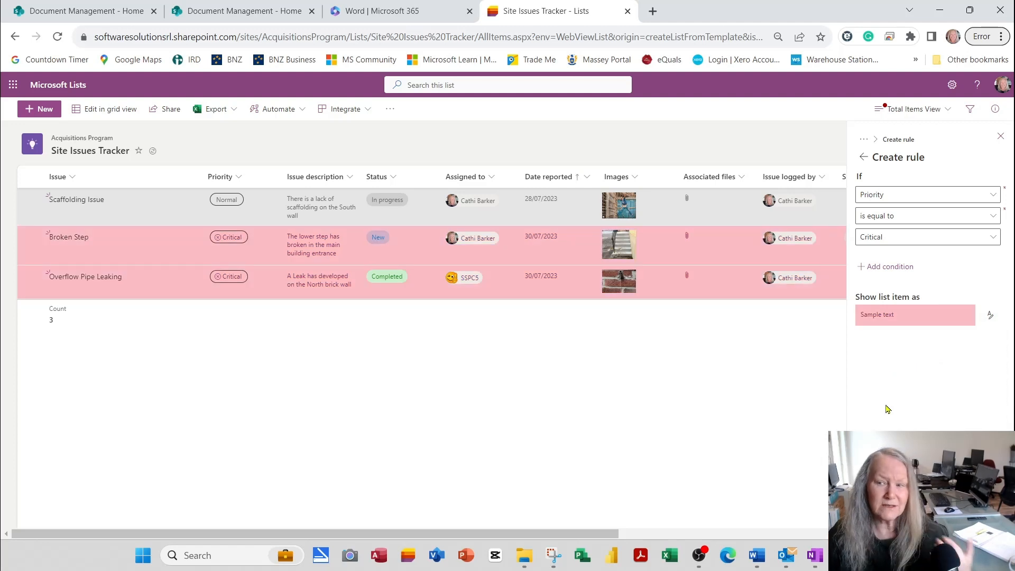
left_click(1001, 137)
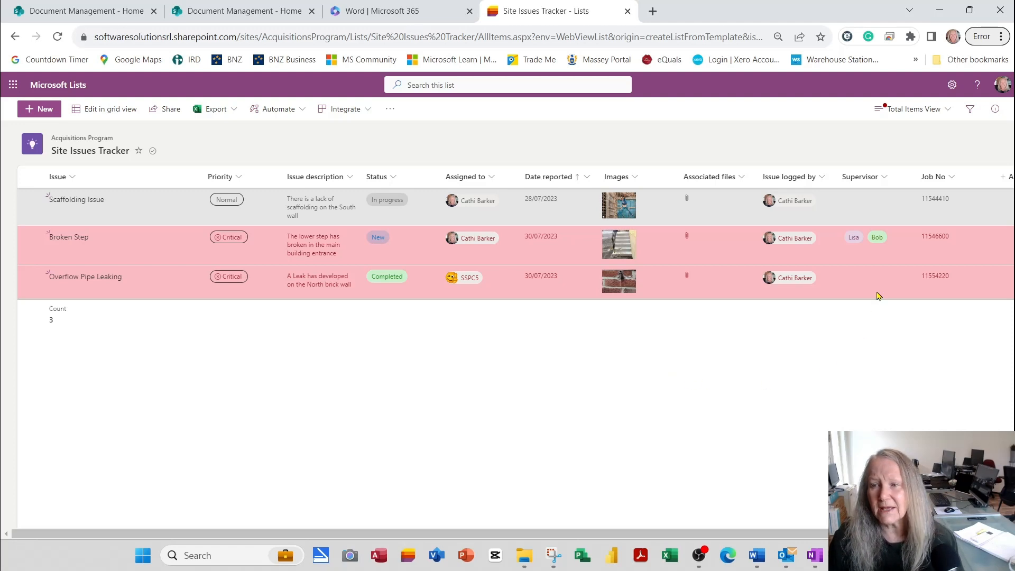
Step: Save the formatted view under its existing name, Total Items View
left_click(941, 109)
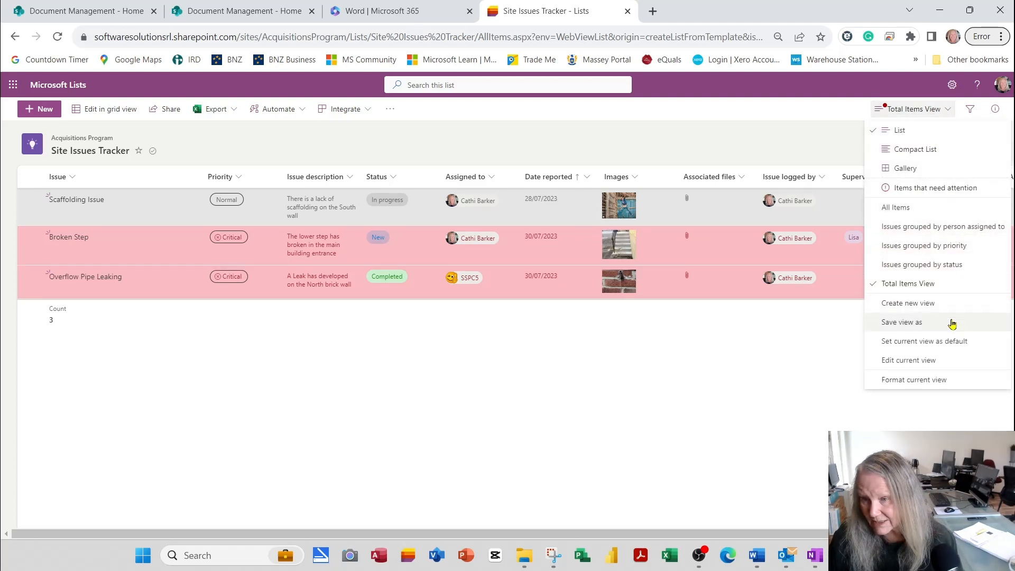
left_click(915, 323)
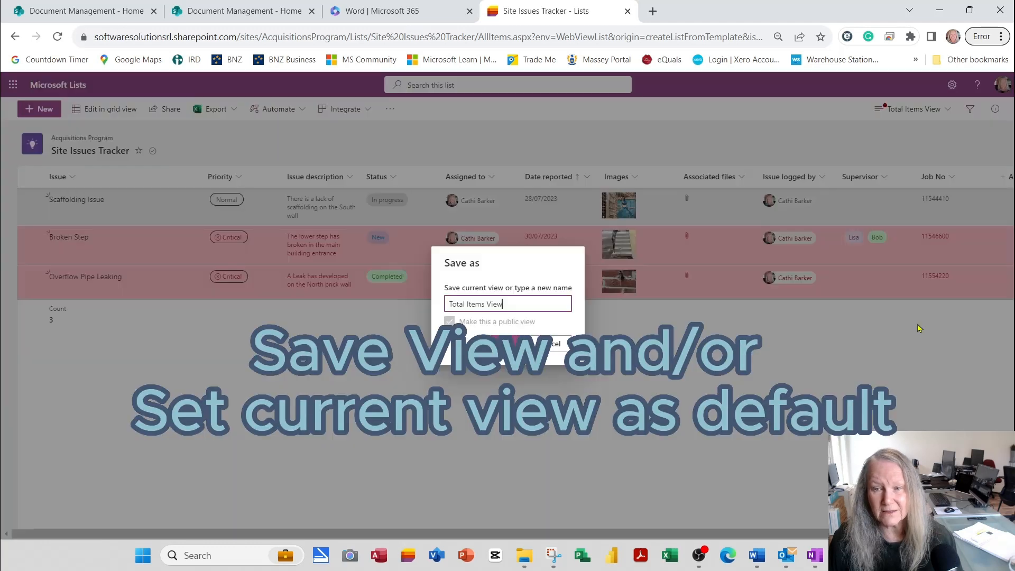
left_click(503, 343)
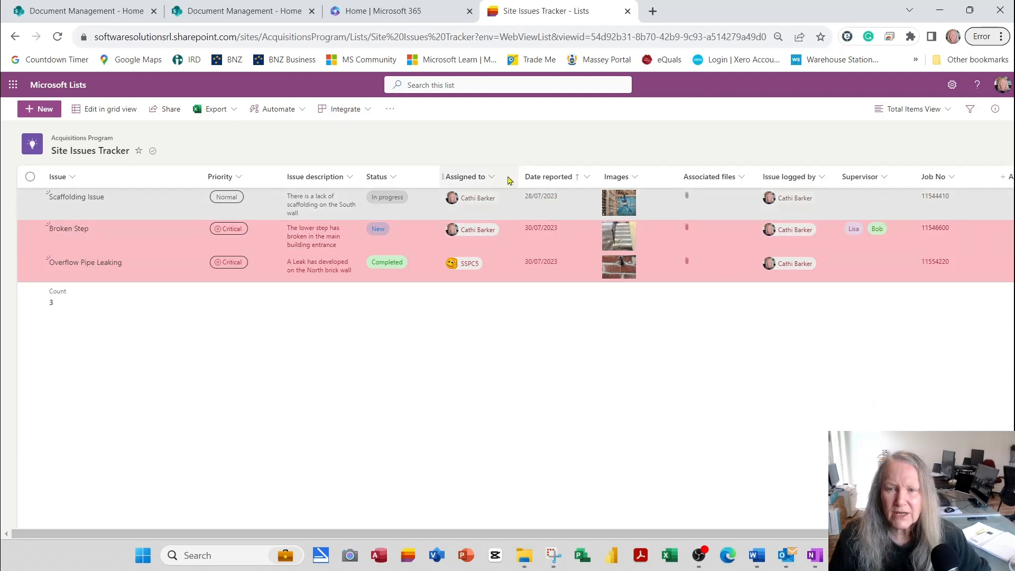
Step: Filter the Assigned to column to the person assigned to the Broken Step issue
left_click(492, 177)
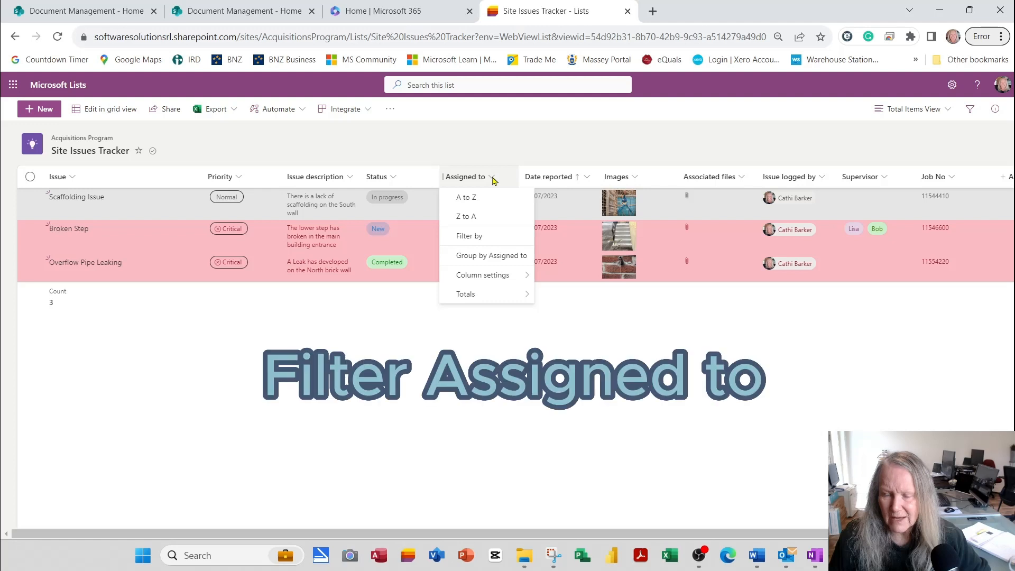
left_click(480, 237)
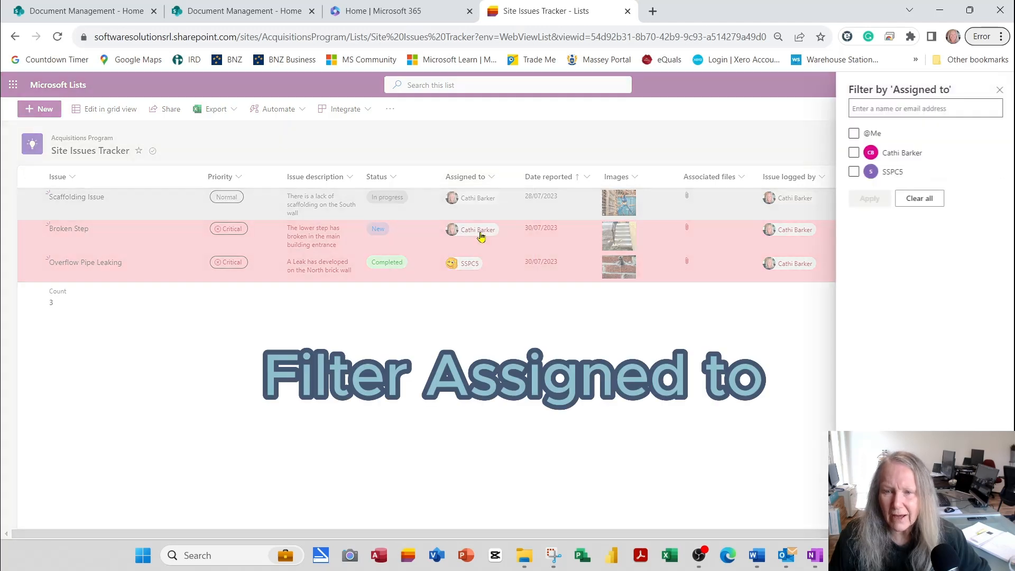
left_click(854, 153)
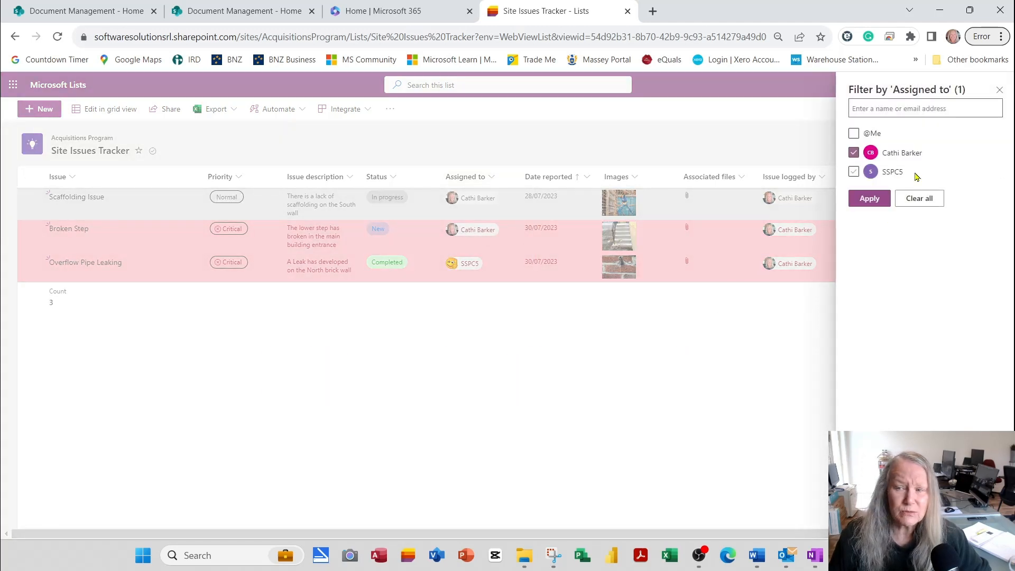
left_click(877, 200)
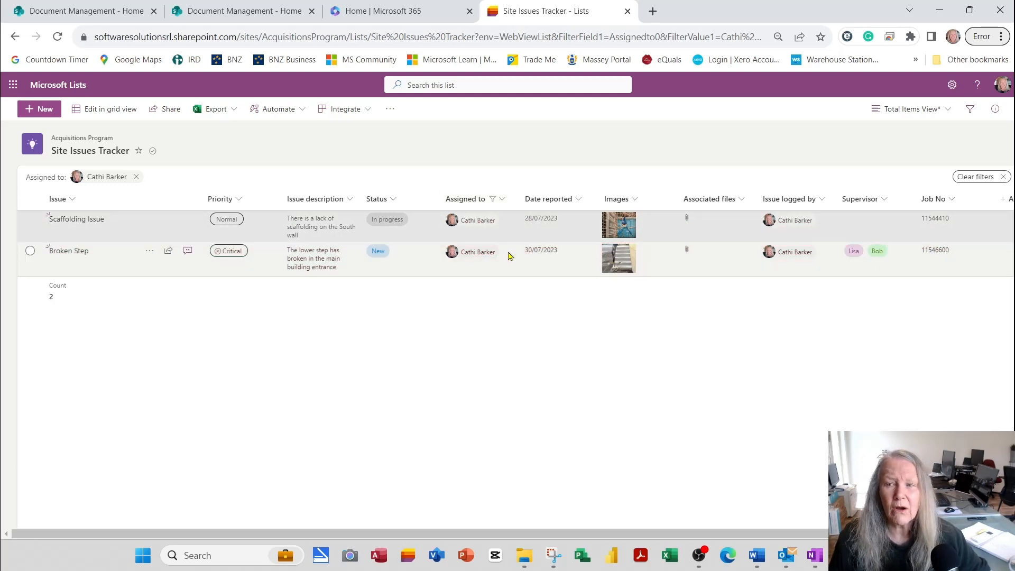
Step: Try to clear the Assigned to filter and review the filters available for the list's other columns
left_click(505, 201)
left_click(490, 259)
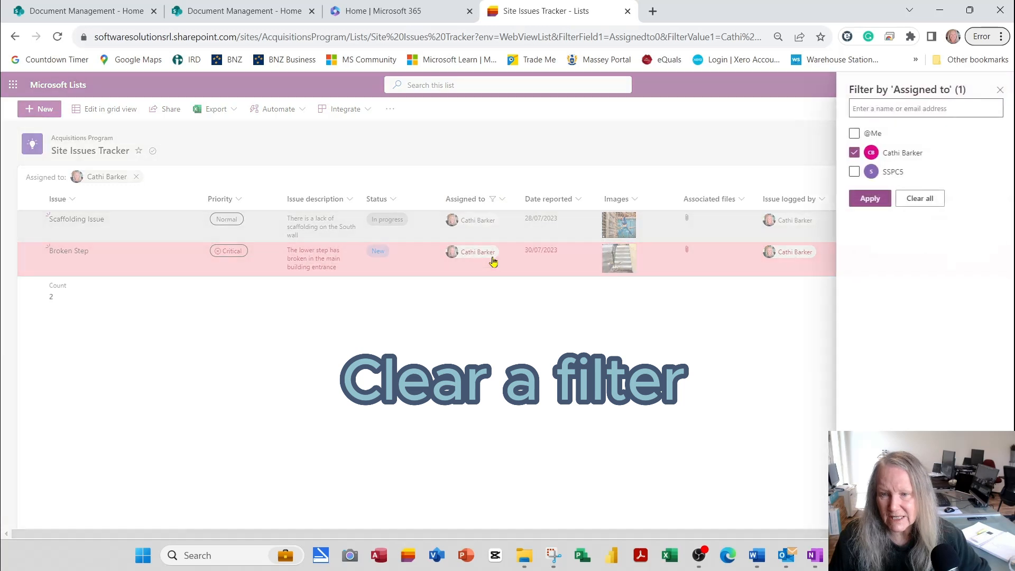
left_click(929, 200)
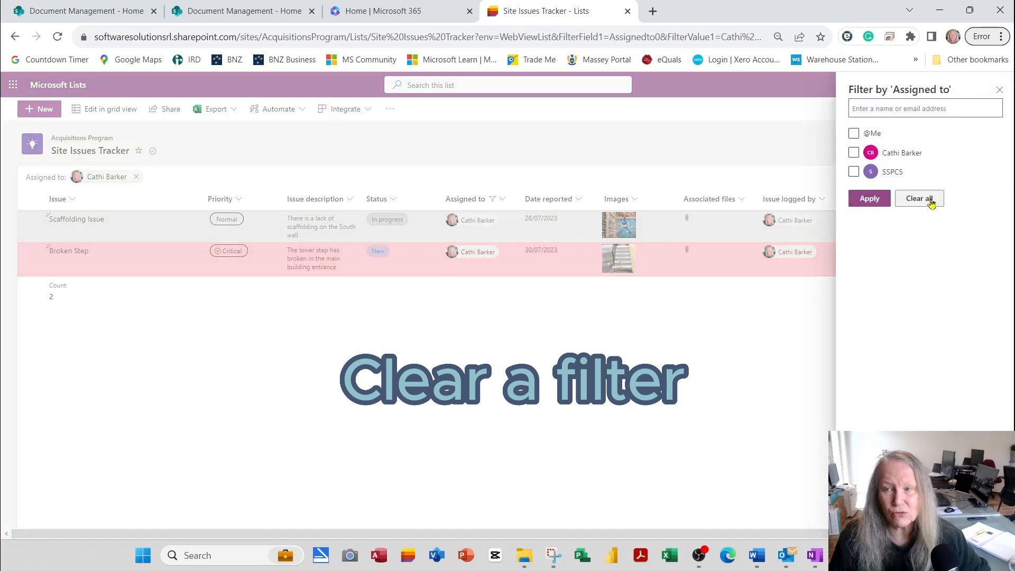
left_click(1000, 91)
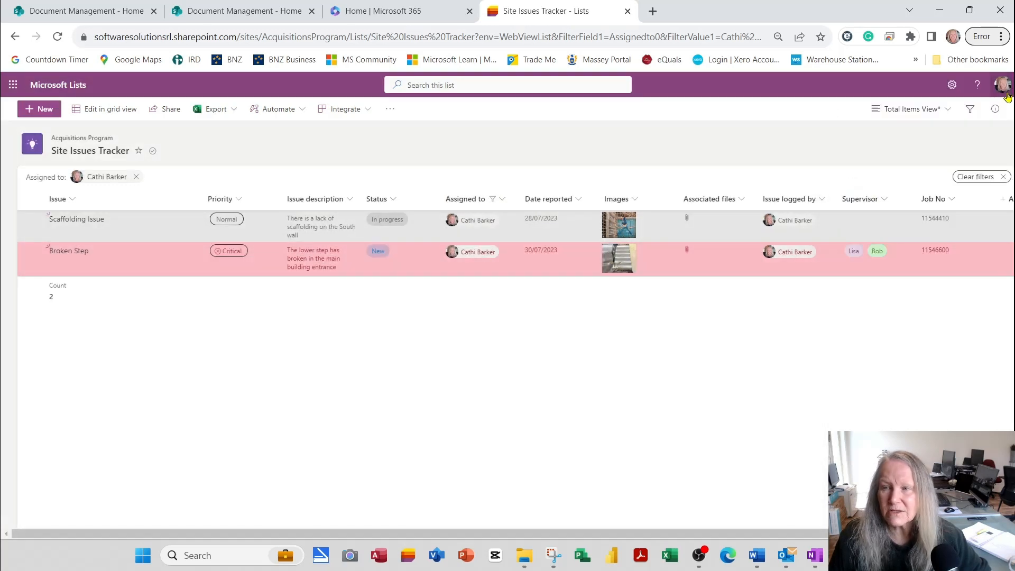
left_click(972, 110)
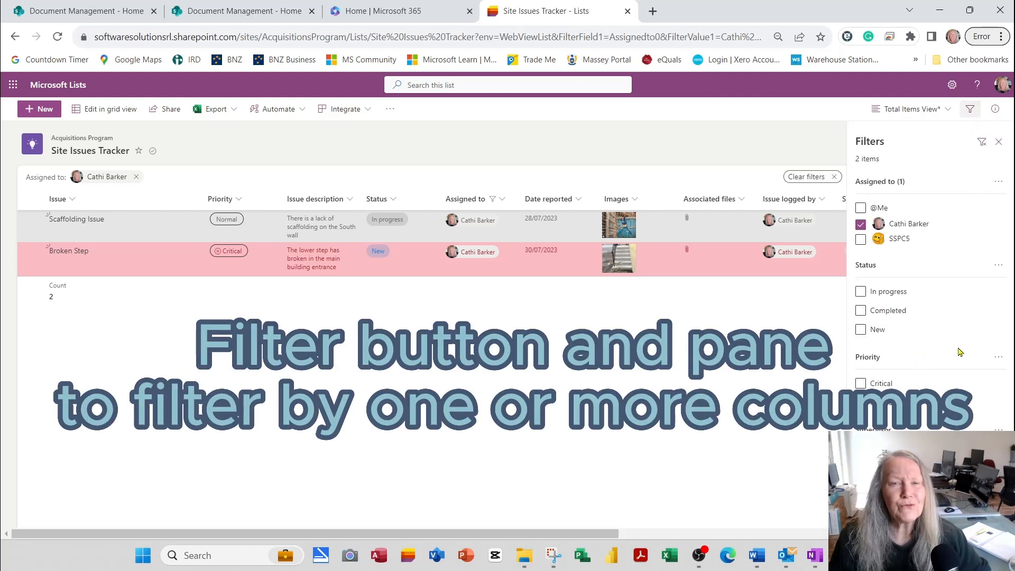
left_click(1000, 144)
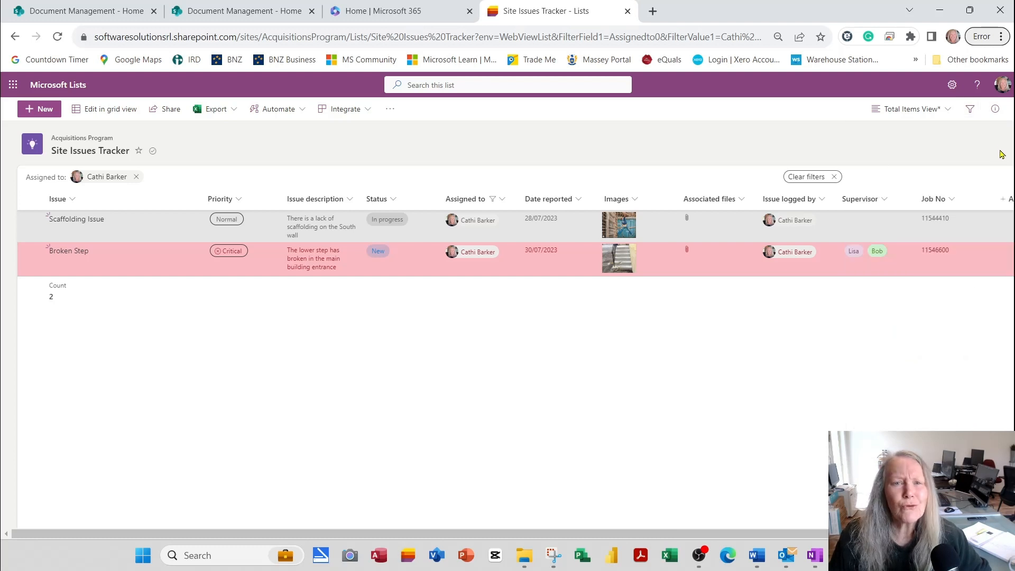
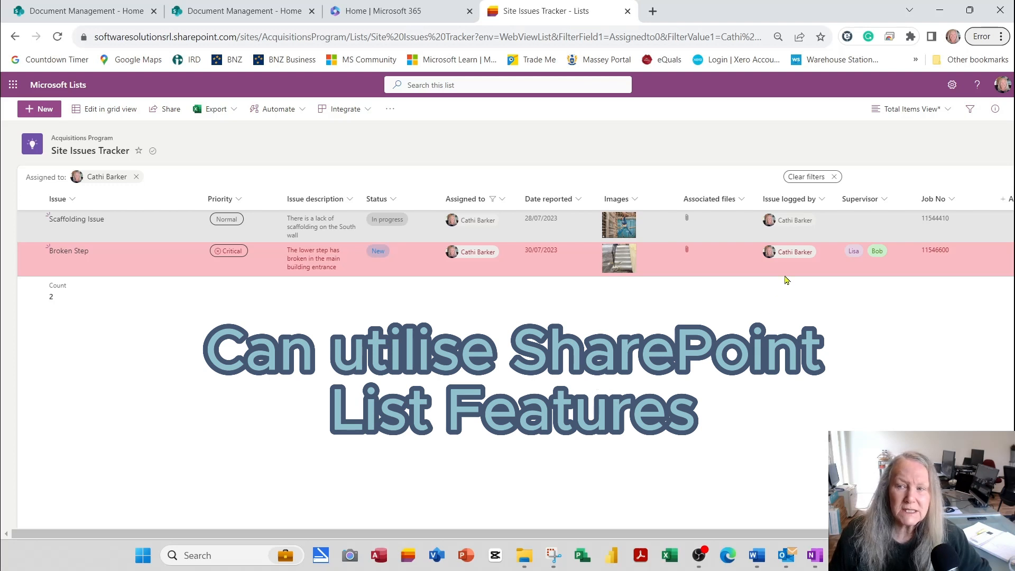
Step: Open the Site Issues Tracker's list settings and review its name, description, navigation and versioning settings, cancelling out of each page
left_click(953, 85)
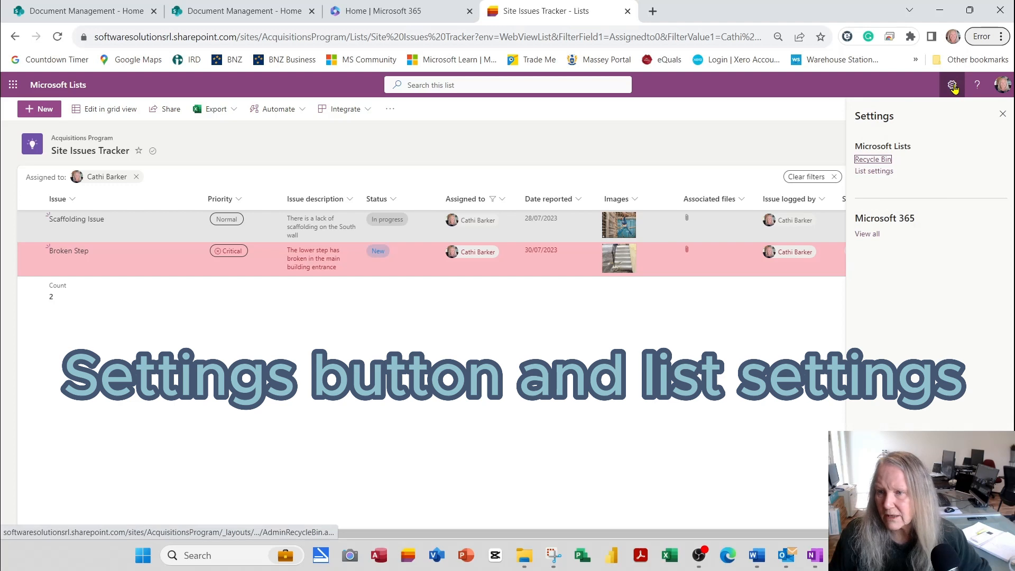
left_click(875, 175)
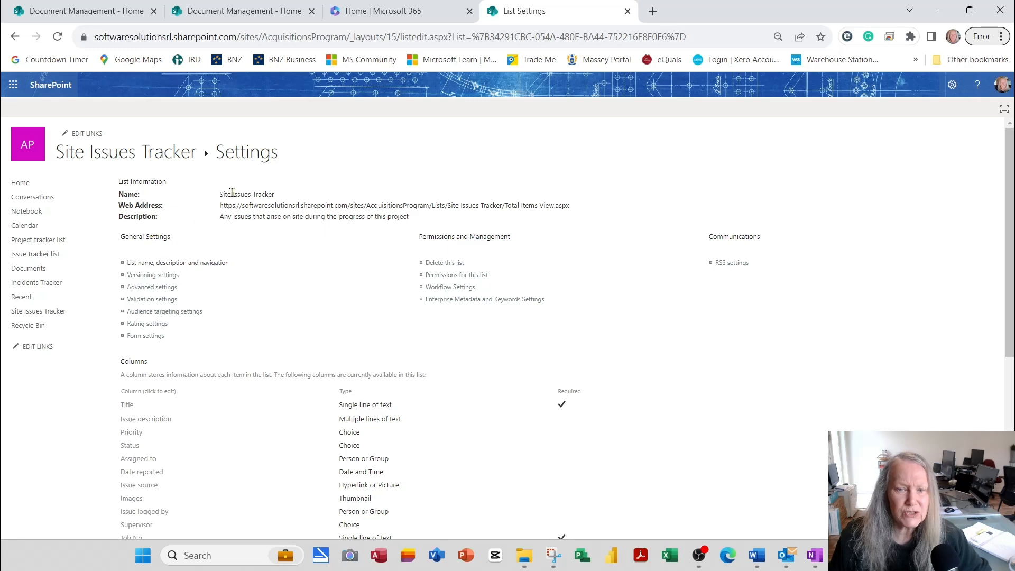
left_click(180, 266)
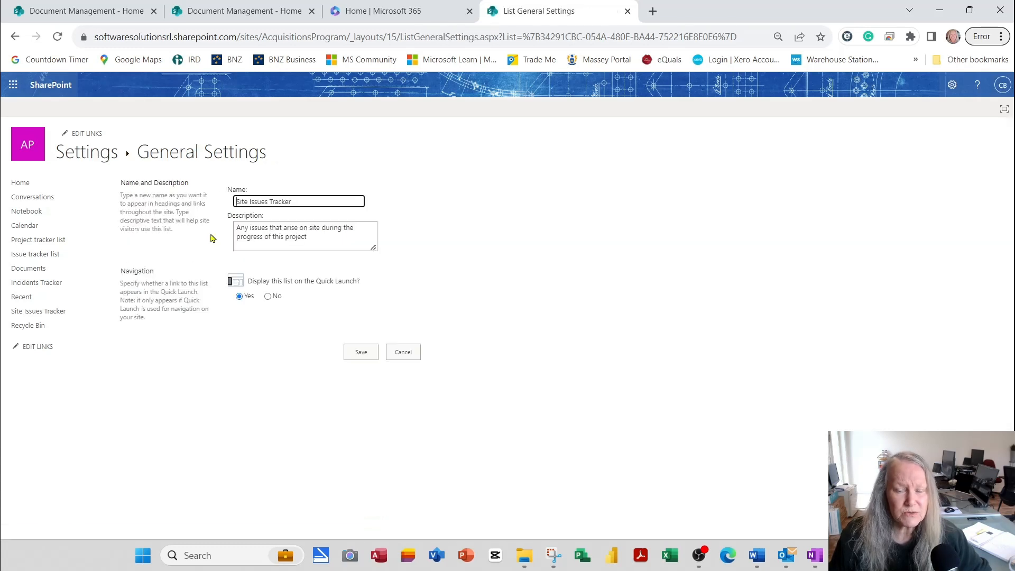
left_click(403, 356)
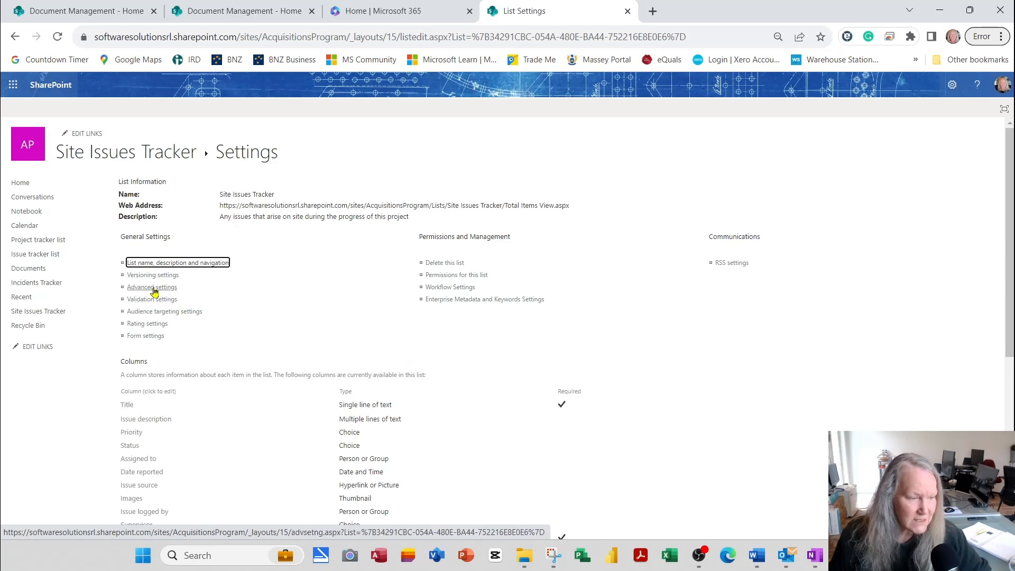
left_click(153, 276)
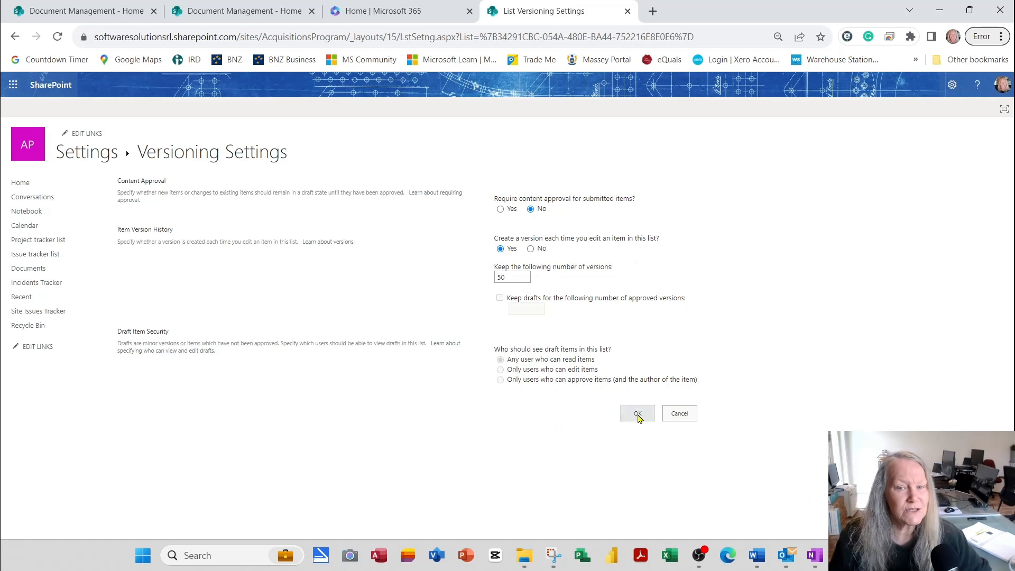
left_click(680, 414)
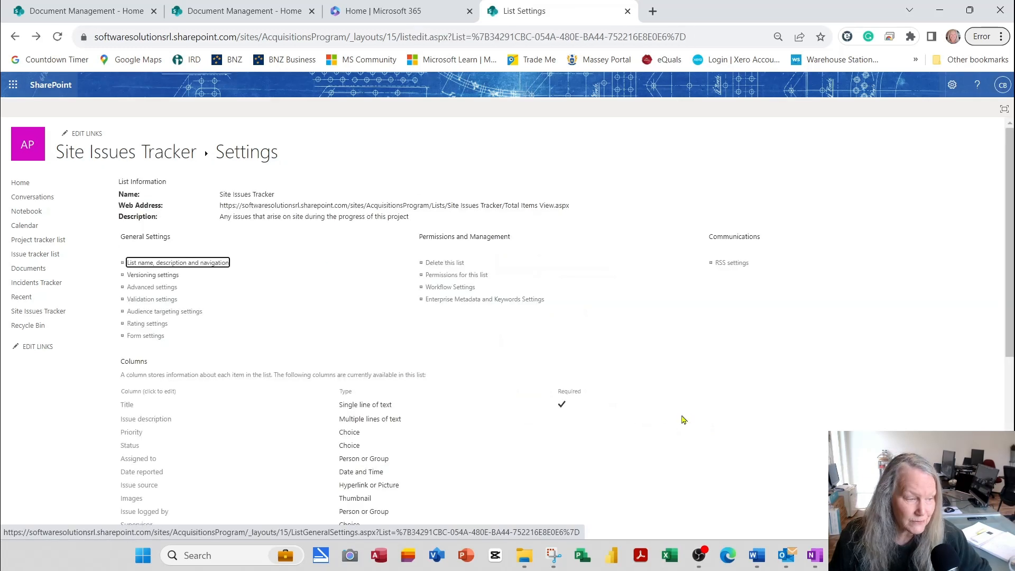
Step: Review the Site Issues Tracker's advanced settings, from content types and item-level permissions to list experience, and cancel without changes
left_click(156, 287)
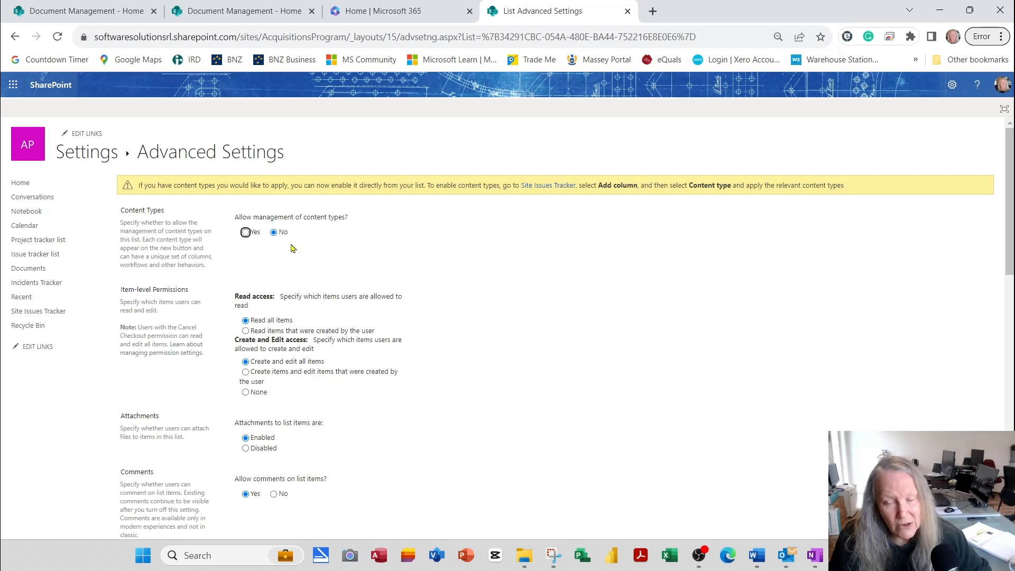
scroll(511, 322, "down", 1)
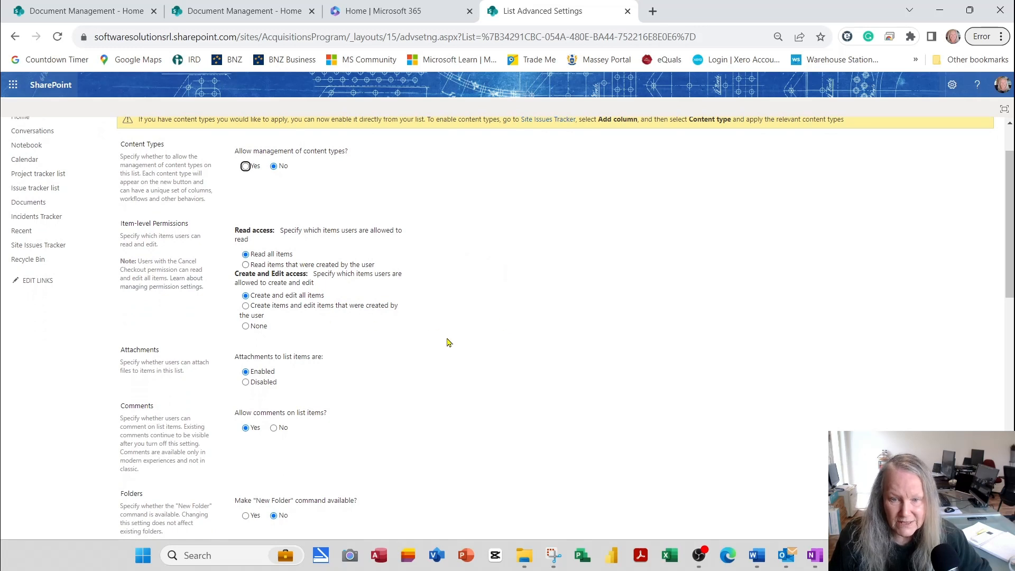
scroll(452, 344, "down", 1)
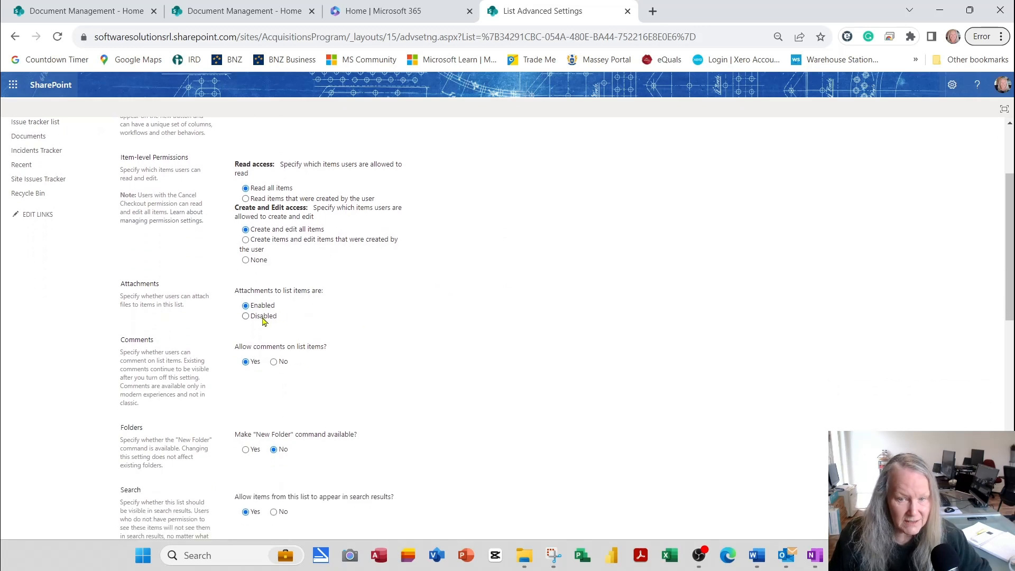
scroll(430, 373, "down", 1)
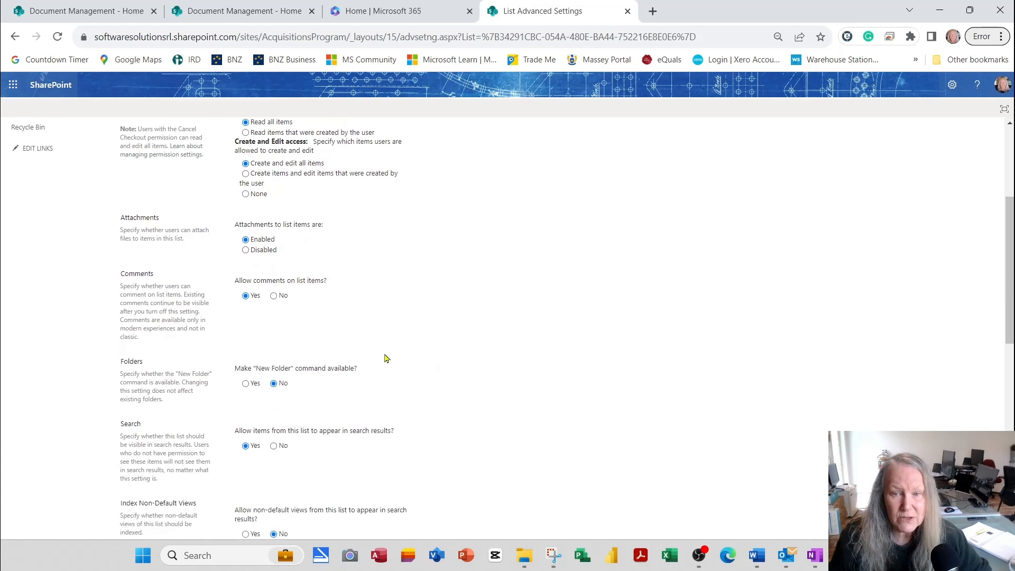
scroll(540, 364, "down", 2)
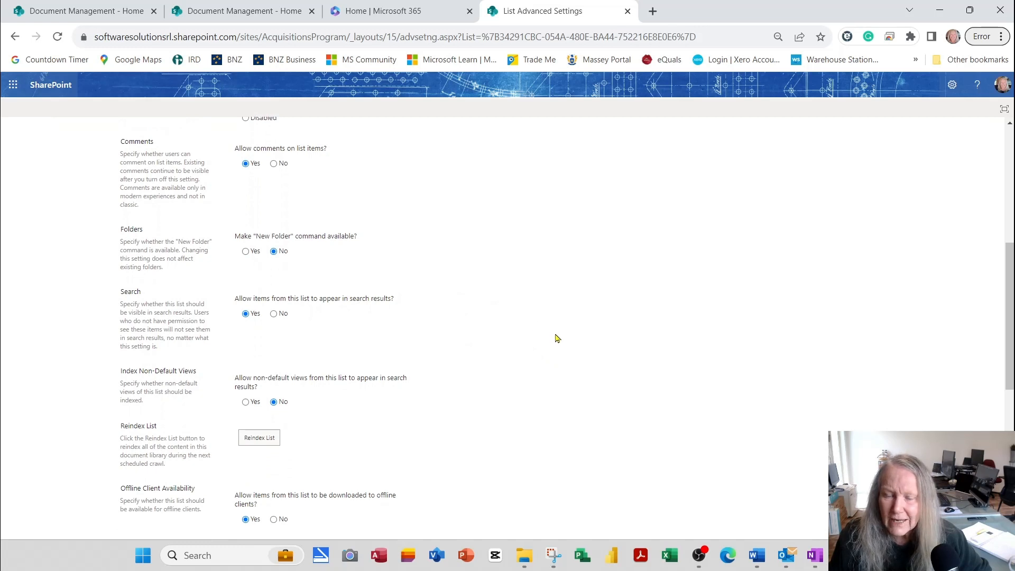
scroll(558, 341, "down", 2)
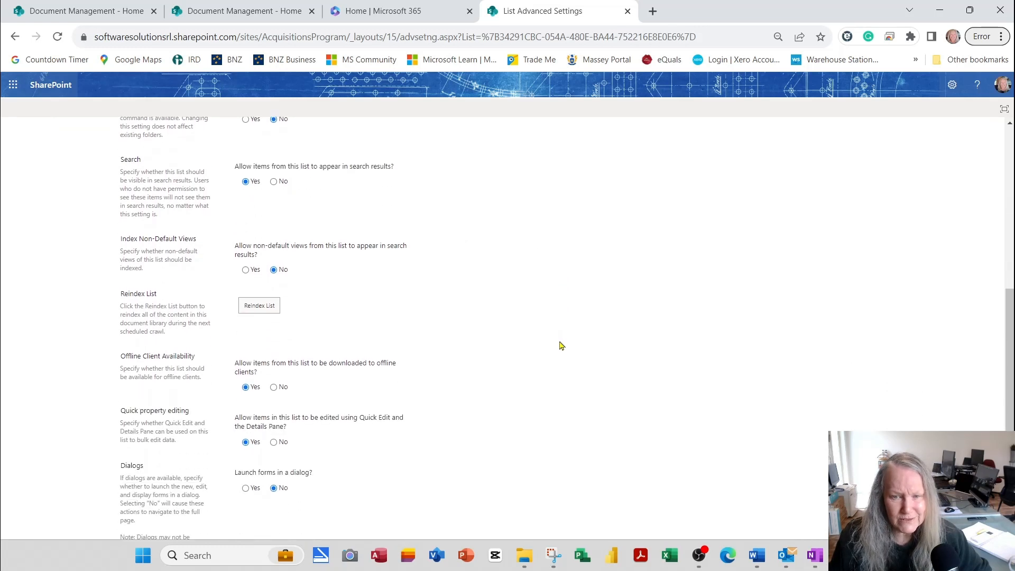
scroll(562, 347, "down", 2)
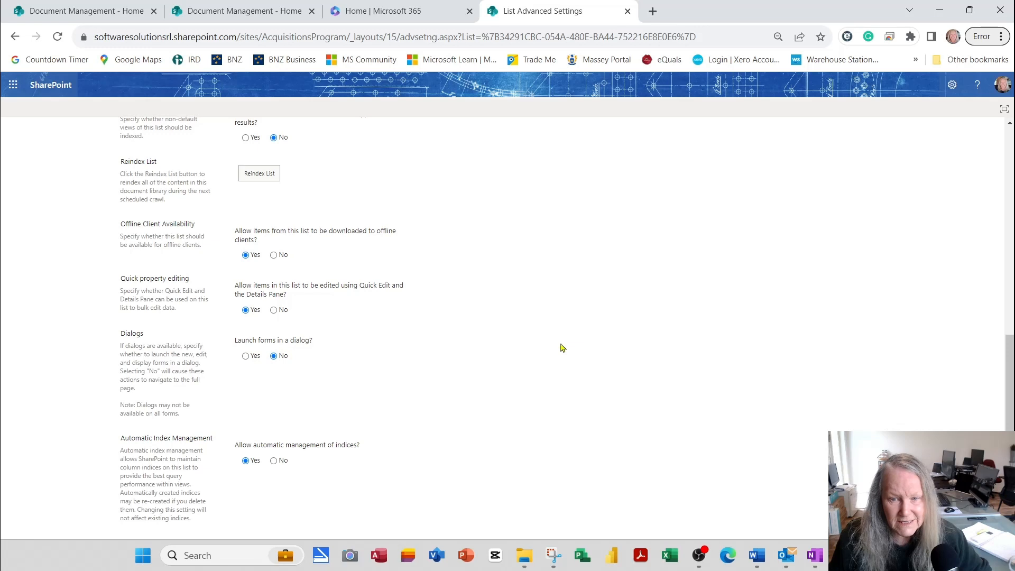
scroll(564, 349, "down", 2)
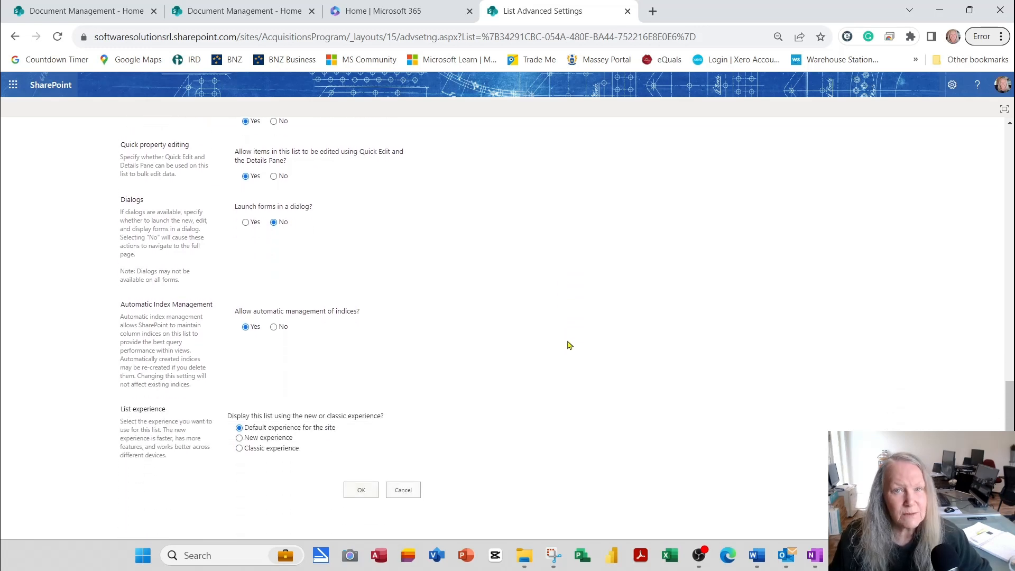
left_click(403, 490)
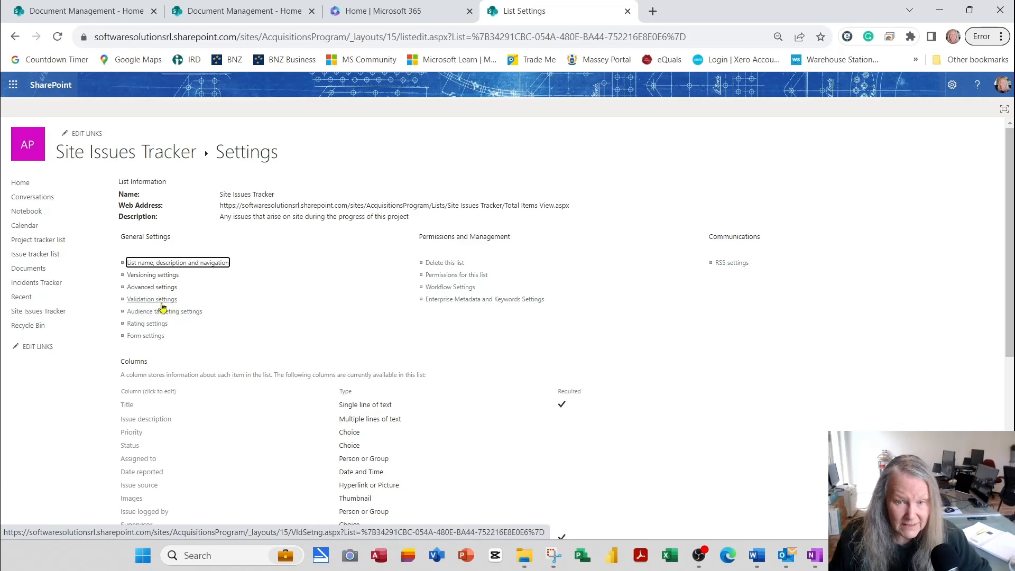
Step: Enable ratings for the Site Issues Tracker list using the Likes voting experience and save the rating settings
left_click(152, 326)
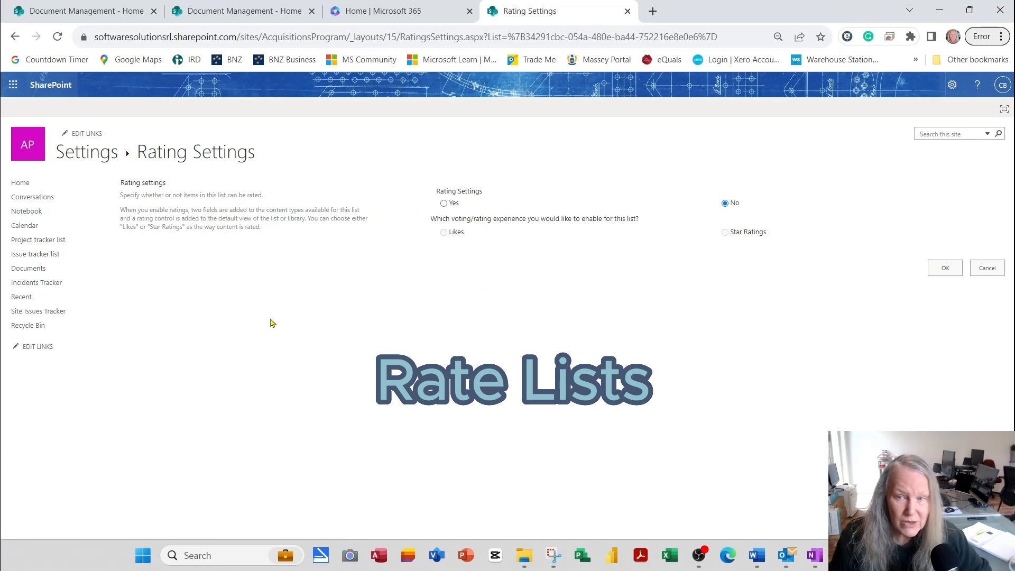
left_click(444, 204)
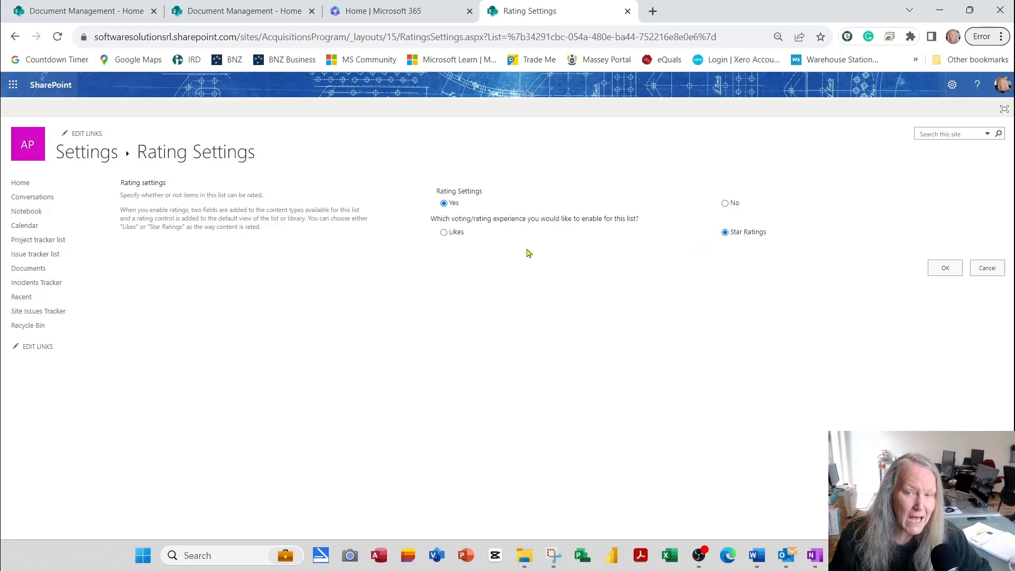
left_click(464, 233)
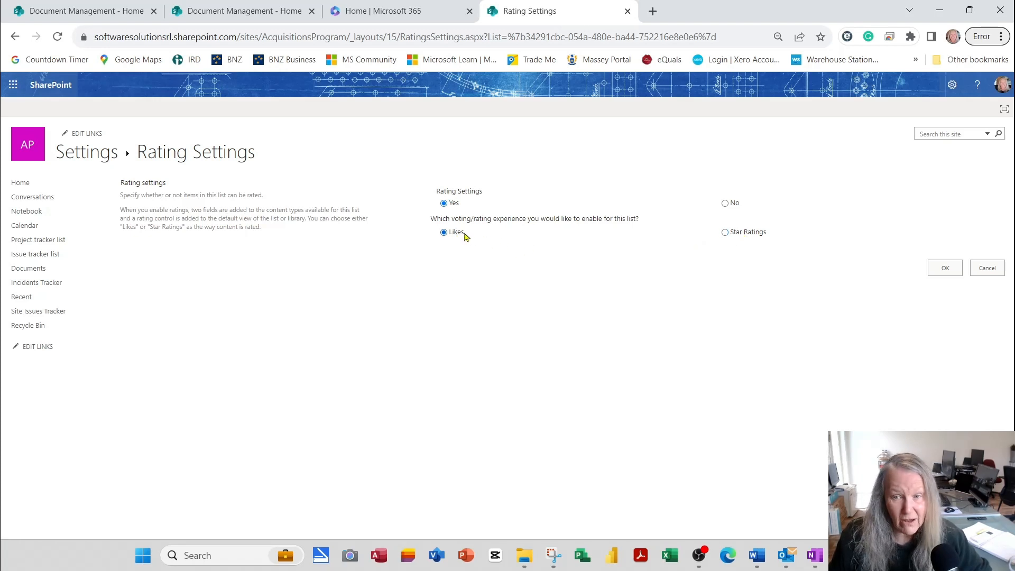
left_click(938, 271)
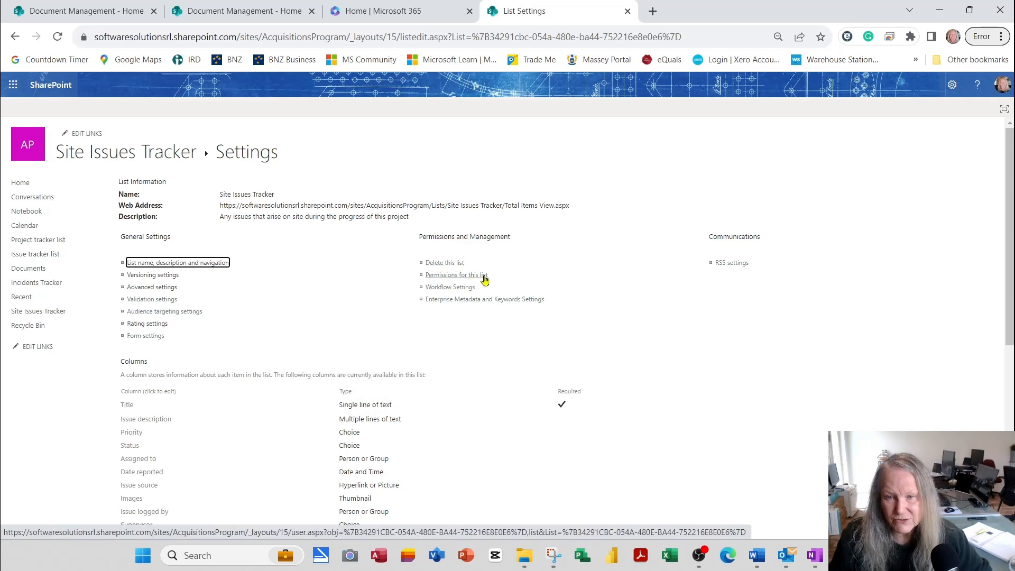
Step: Examine the list's columns, the Job No column's settings without changing them, and the views configured for the list
scroll(482, 285, "down", 4)
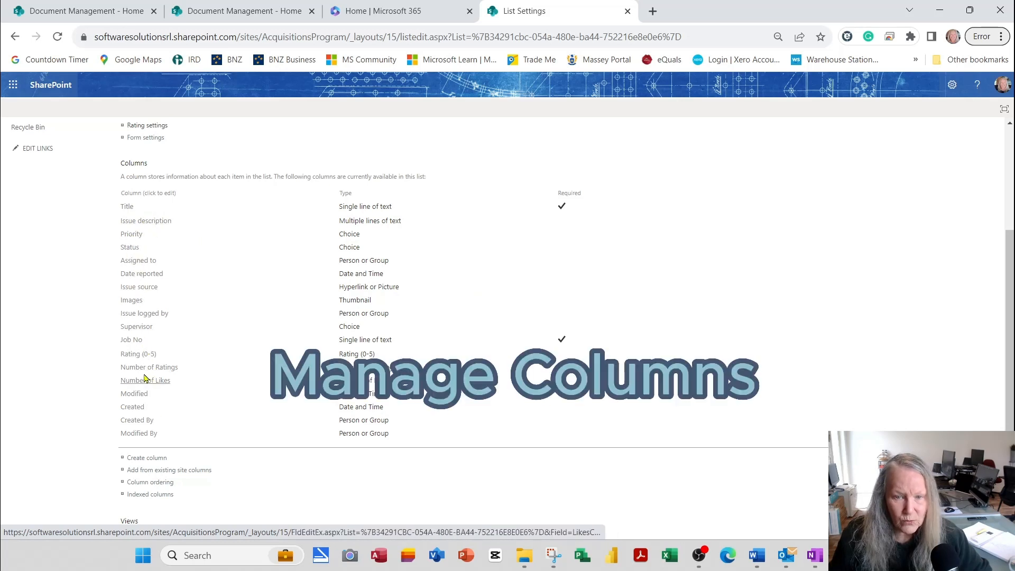
left_click(136, 341)
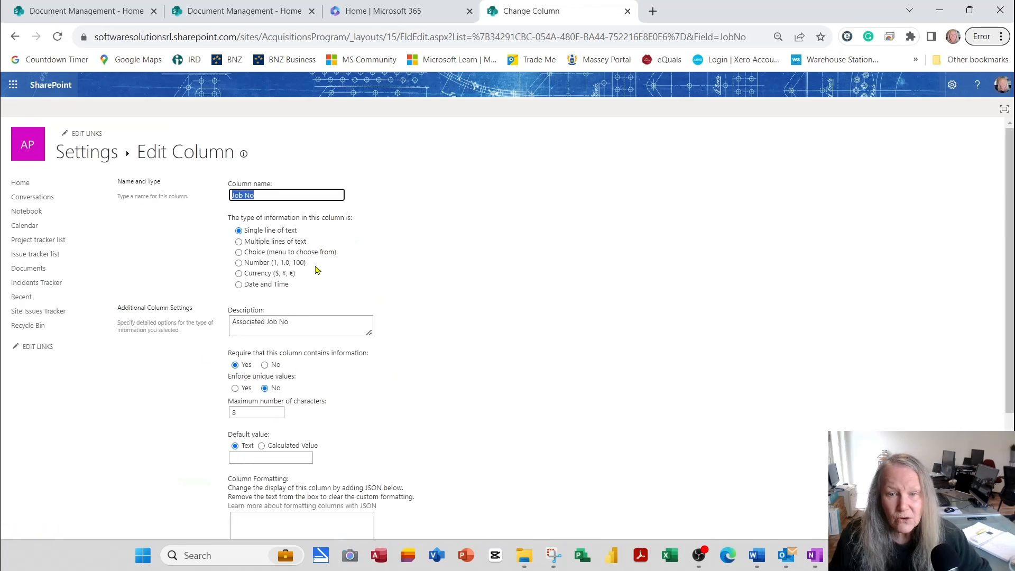
scroll(402, 383, "down", 3)
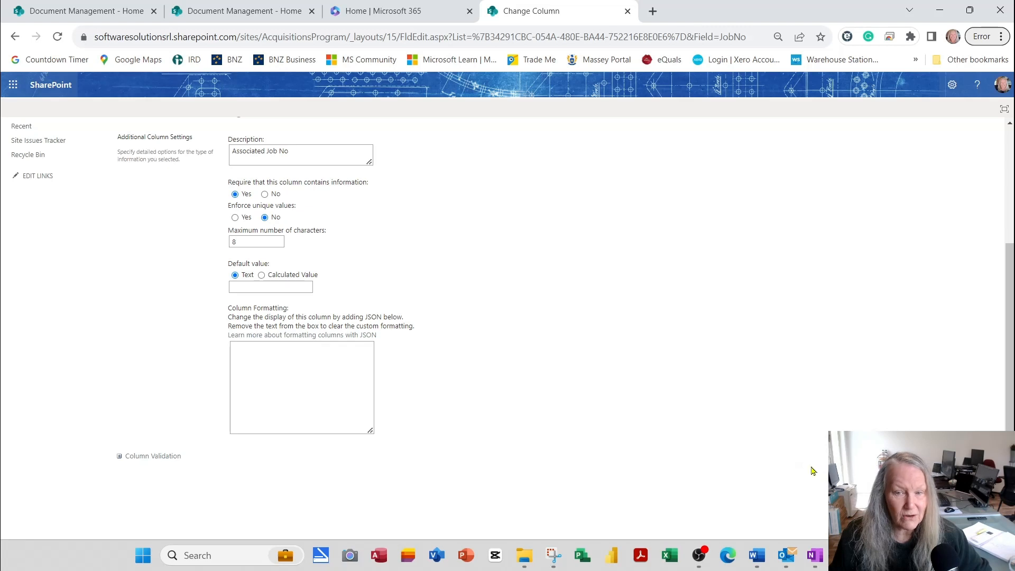
scroll(543, 370, "up", 3)
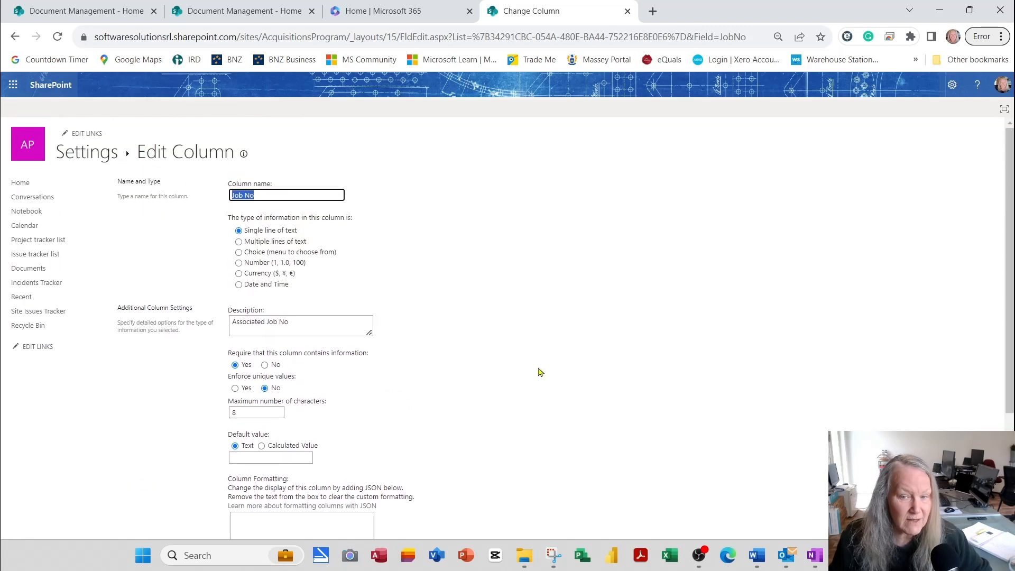
scroll(798, 439, "down", 3)
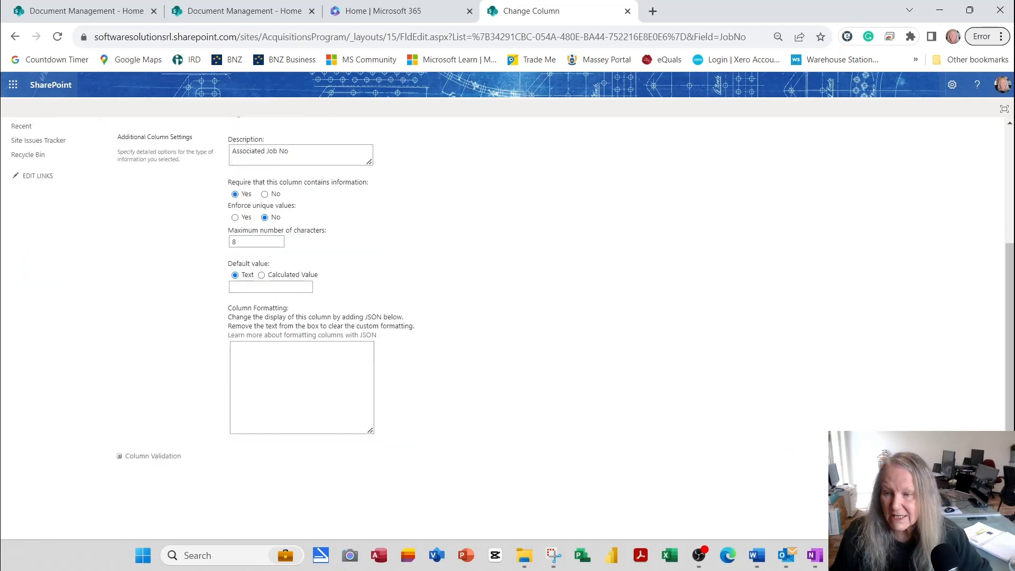
left_click(968, 479)
scroll(359, 400, "down", 5)
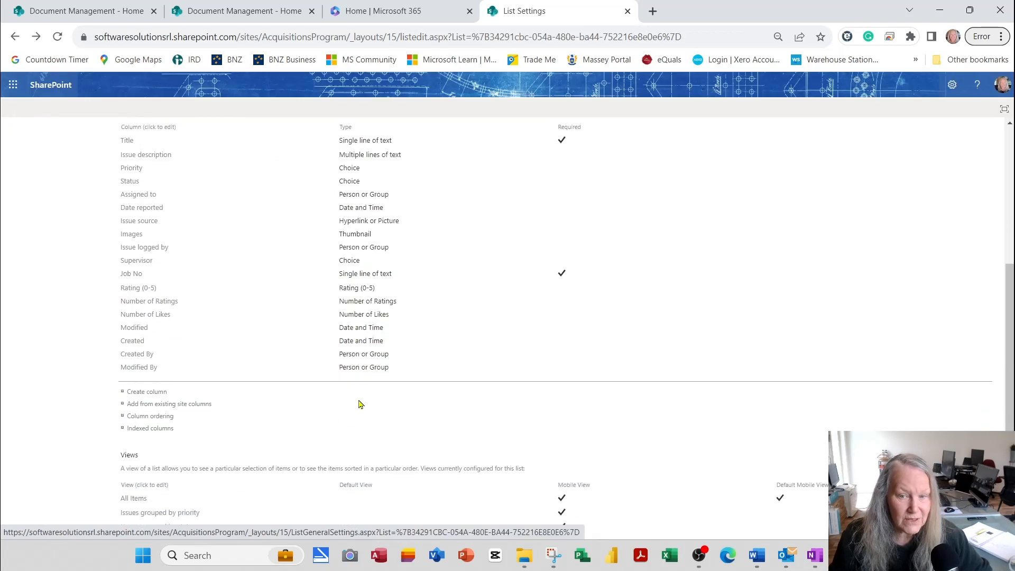
scroll(362, 403, "down", 2)
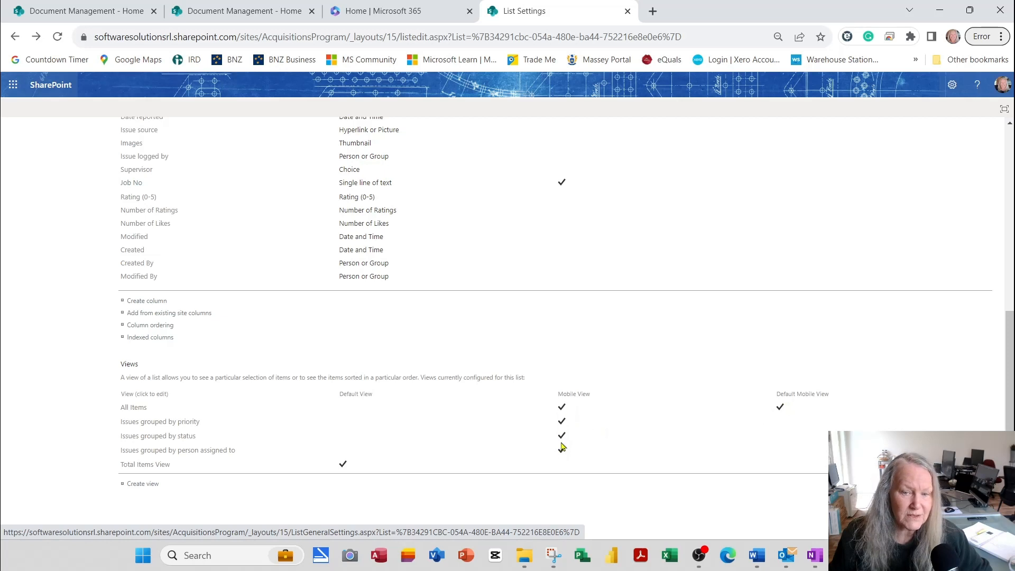
scroll(604, 431, "up", 6)
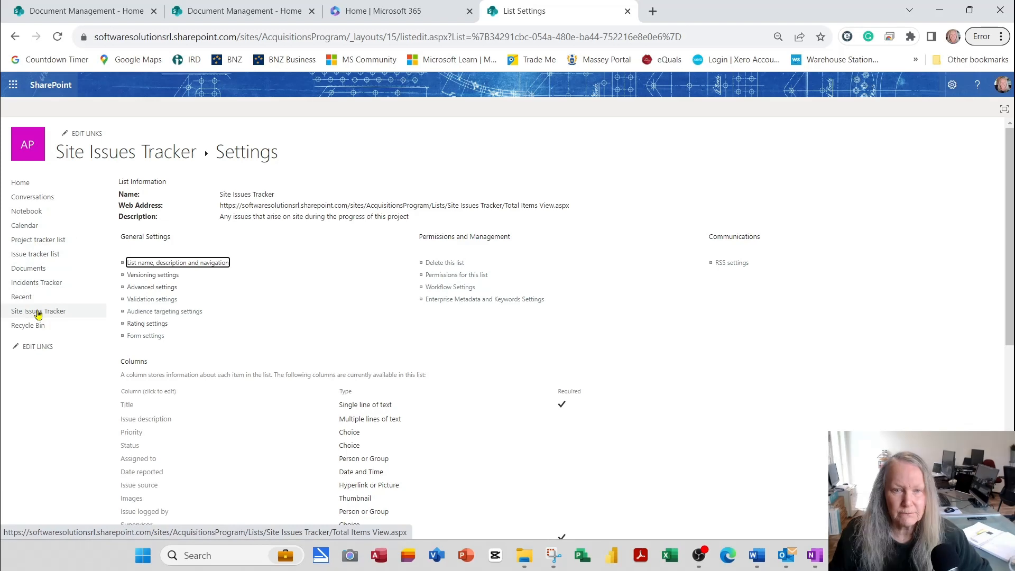
Step: Switch to Microsoft Lists and open the Site Issues Tracker from the recent lists
left_click(14, 86)
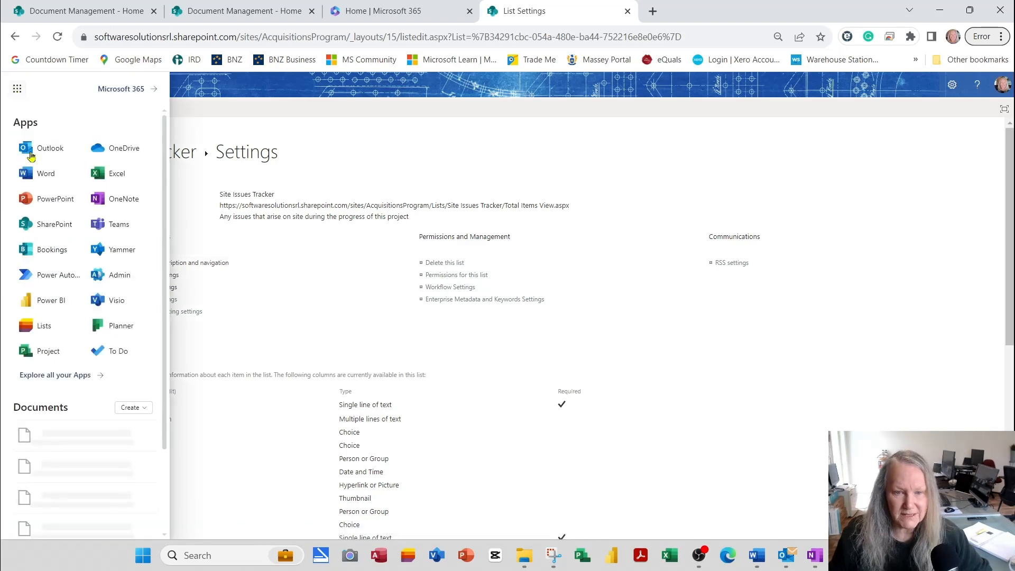
left_click(42, 330)
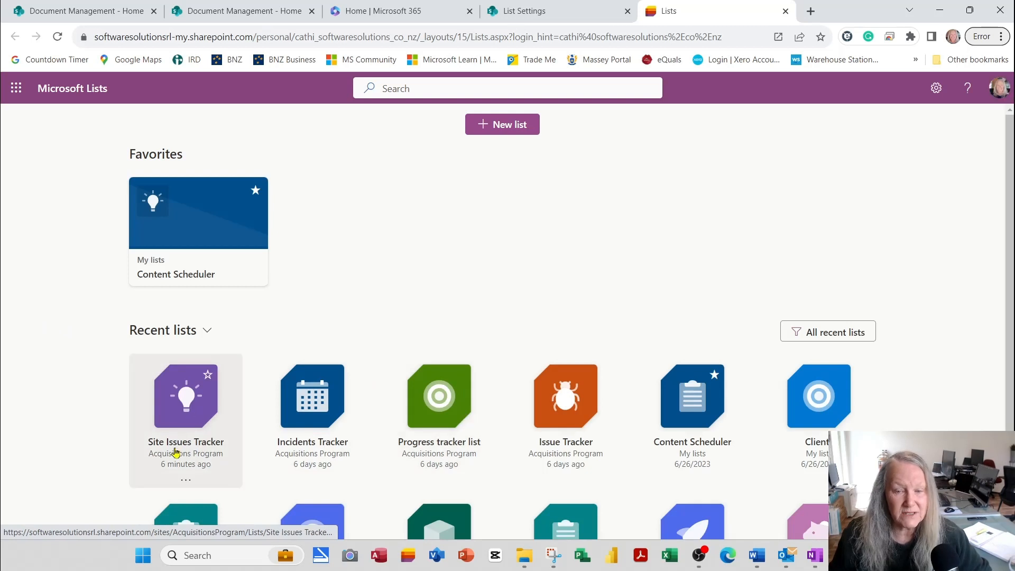
left_click(186, 405)
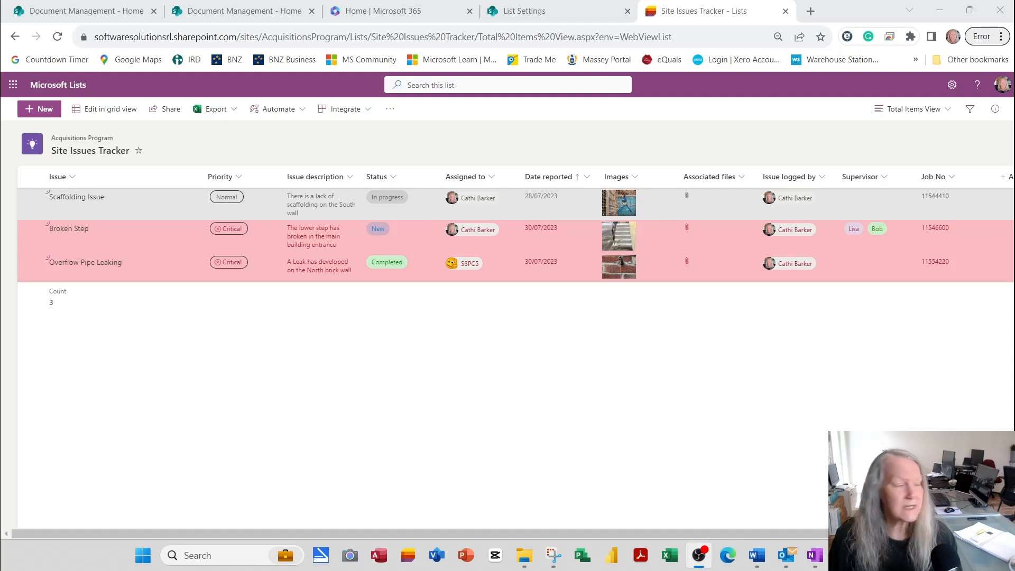
Step: Switch to Microsoft Teams and add the Lists app to the General channel of the 2023 Portfolio team
left_click_drag(0, 201, 459, 109)
double_click(253, 108)
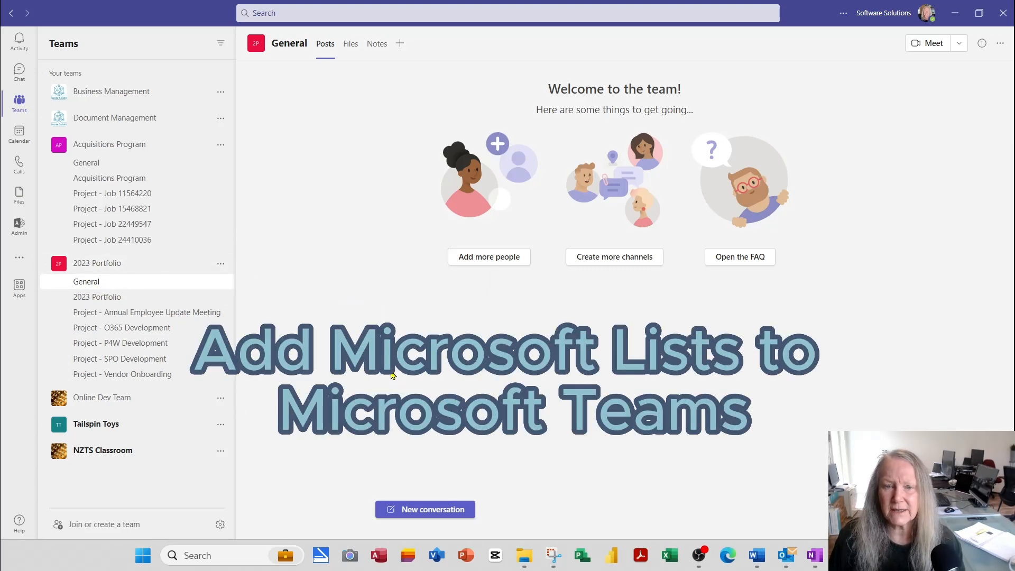
left_click(400, 45)
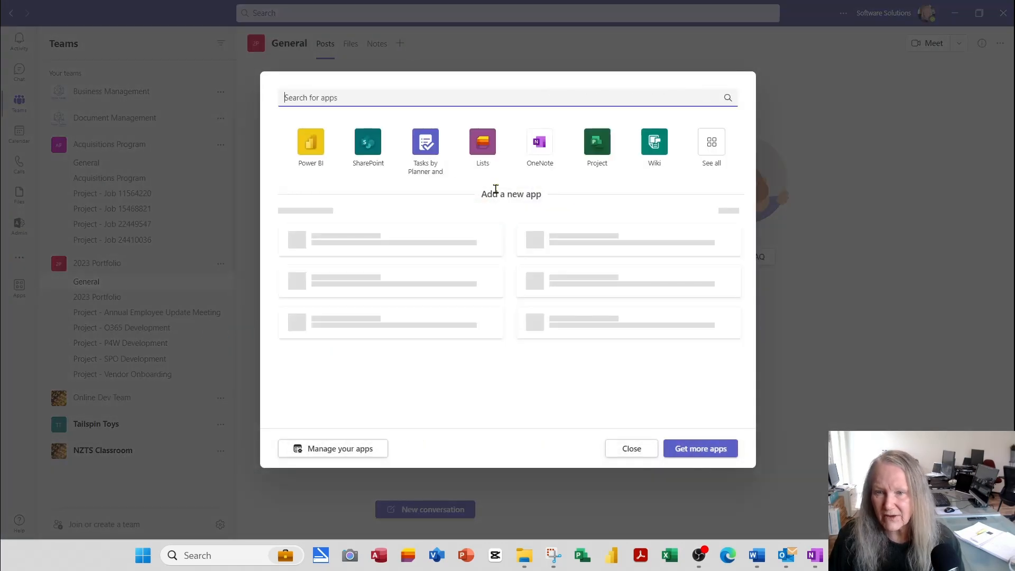
left_click(484, 152)
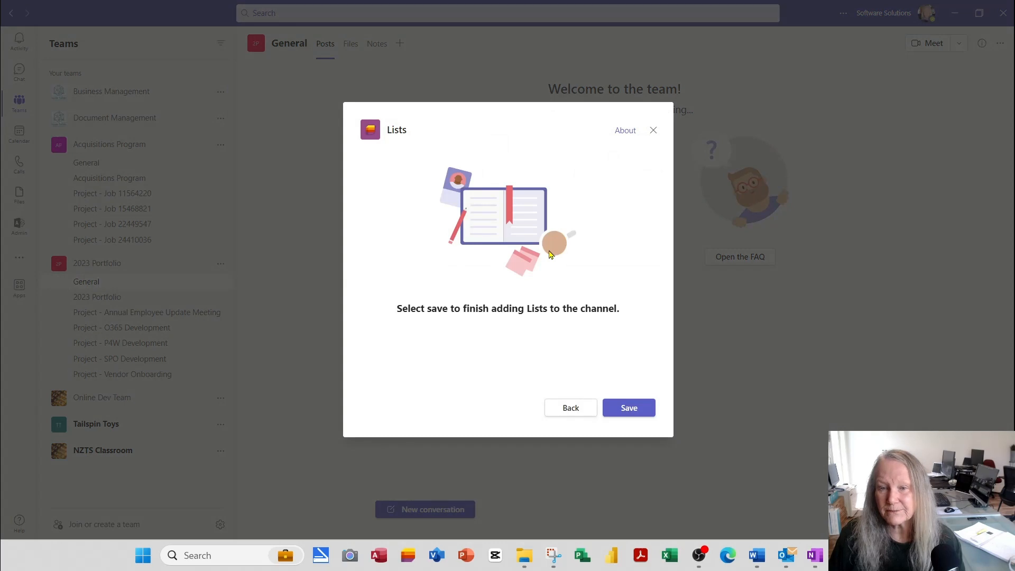
left_click(638, 415)
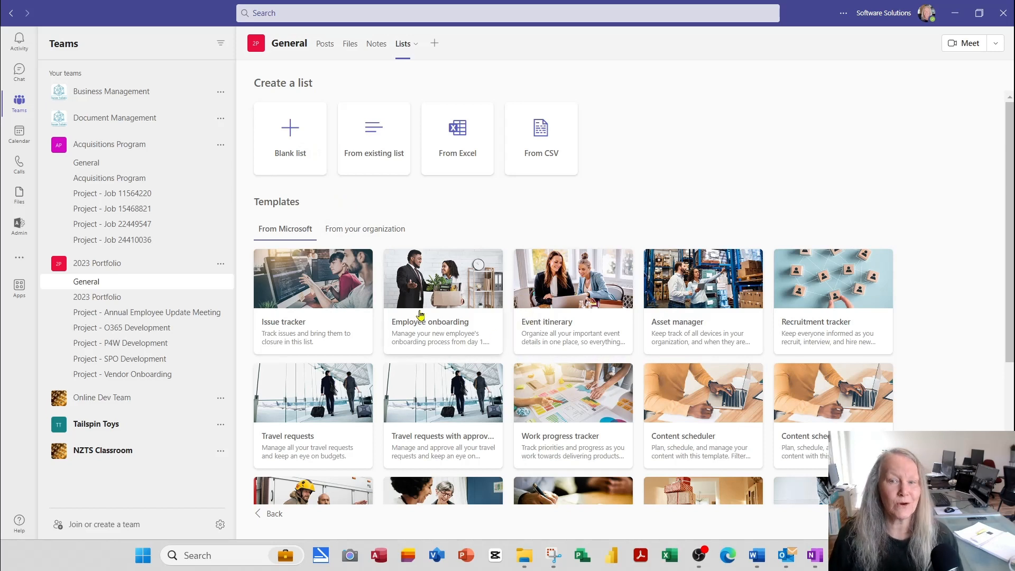
Step: Check the list templates offered by the organization and return to the Microsoft templates
left_click(364, 232)
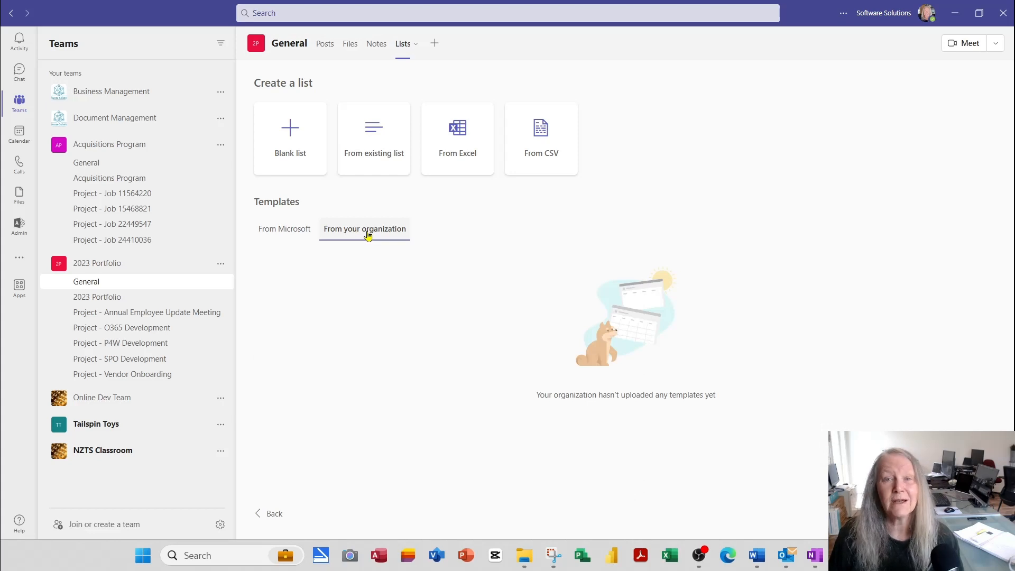
left_click(277, 233)
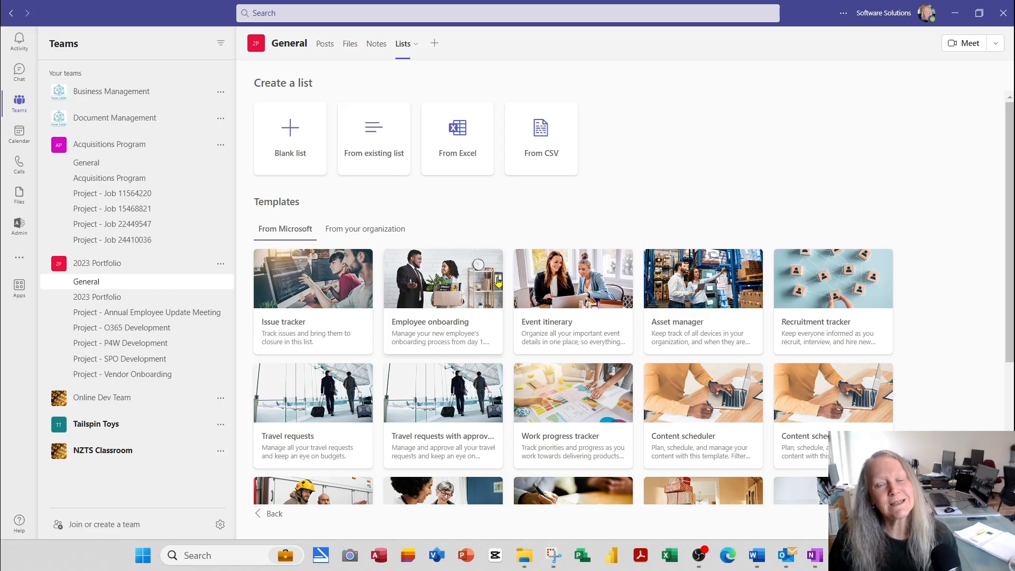